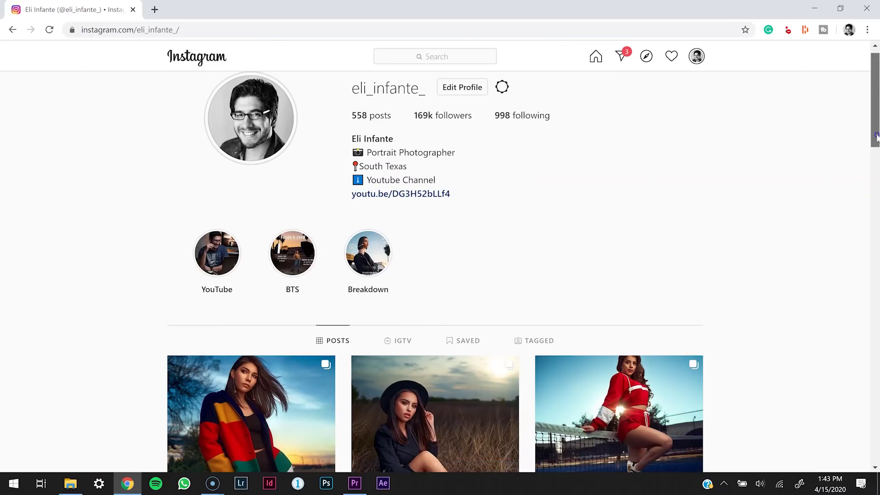
Browse the profile's posts and look through the slides of the portrait post with the multicoloured coat.
left_click_drag(877, 136, 874, 186)
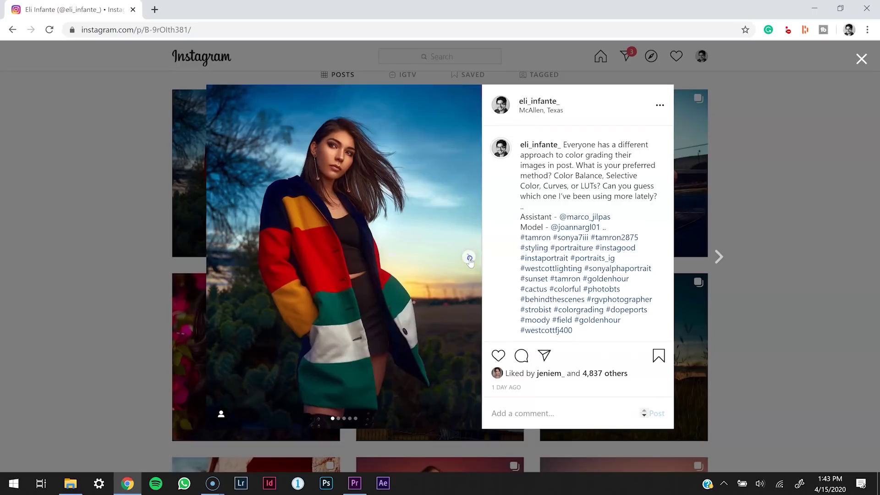
left_click(469, 258)
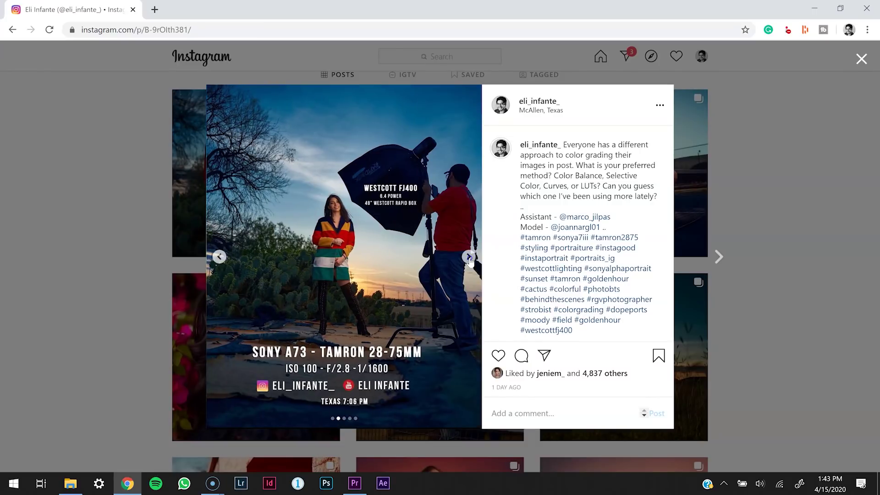
left_click(469, 257)
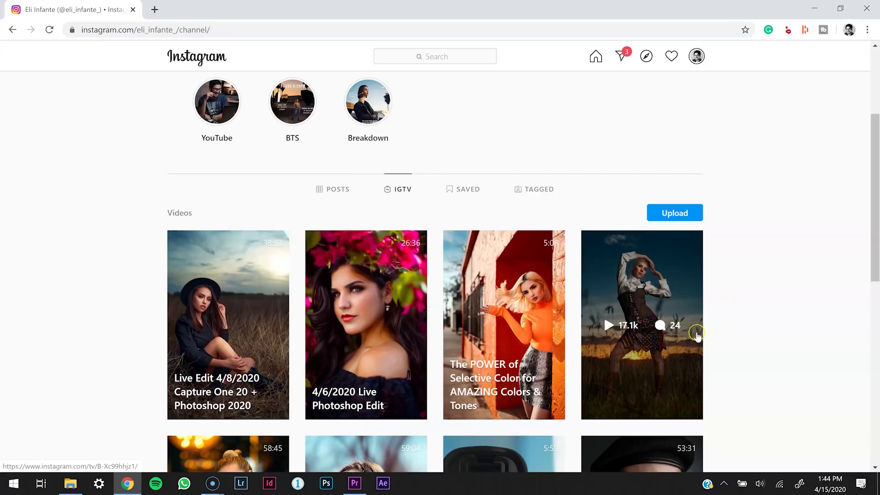
Open and play the IGTV video "Live Edit 4/8/2020 Capture One 20 + Photoshop 2020".
scroll(695, 334, "down", 3)
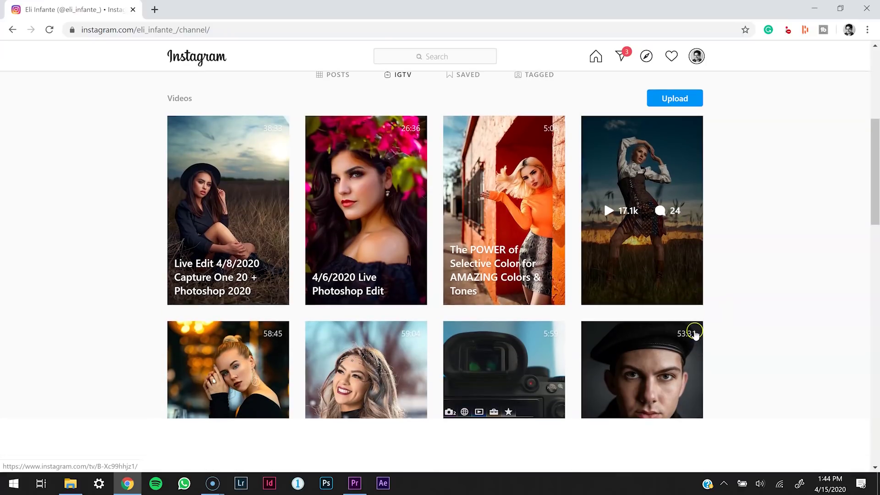
left_click(271, 244)
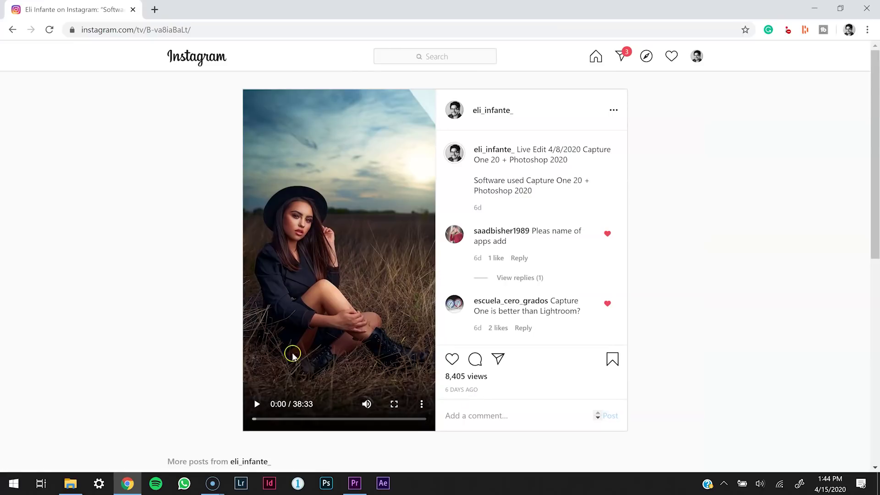
left_click(256, 405)
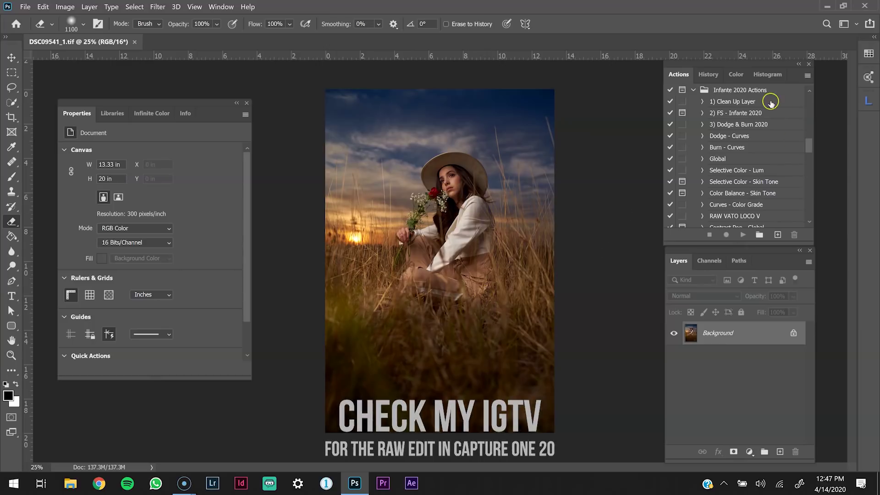
In Photoshop, run the "1) Clean Up Layer" action on DSC09541_1.tif.
left_click(739, 103)
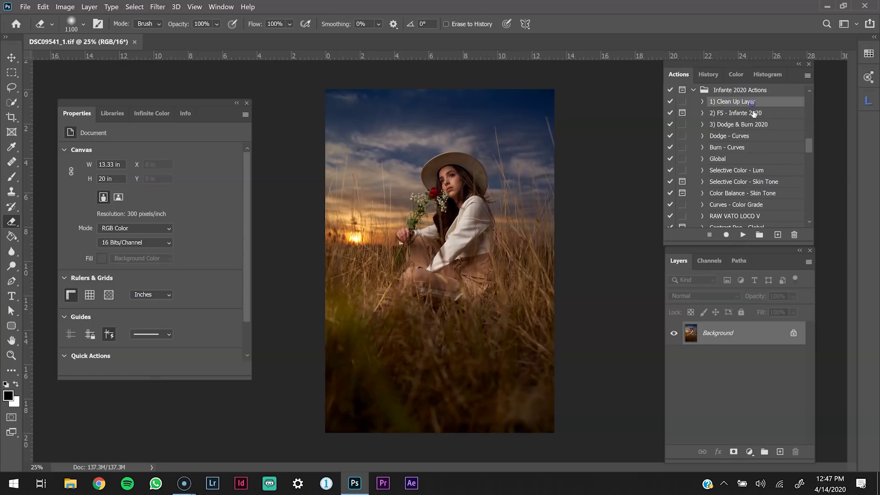
left_click(743, 235)
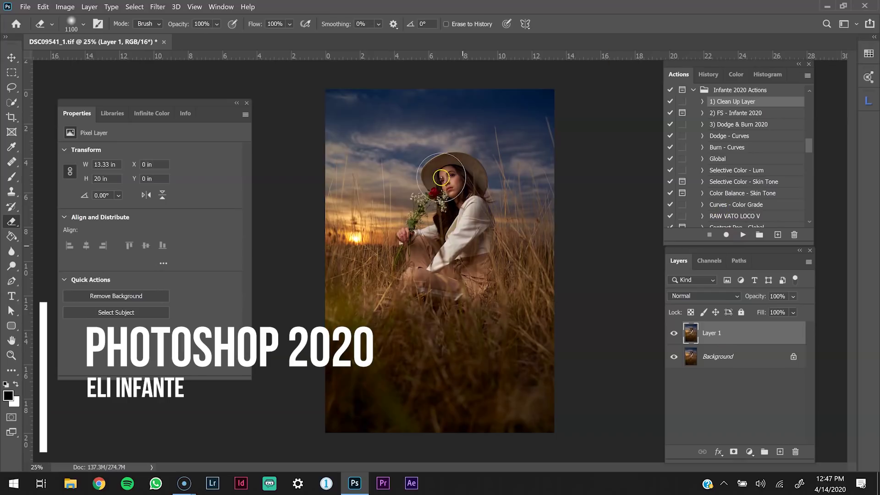
Inspect the woman's face up close for blemishes and stray hairs, from the forehead down to the chin.
key("z")
left_click(456, 183)
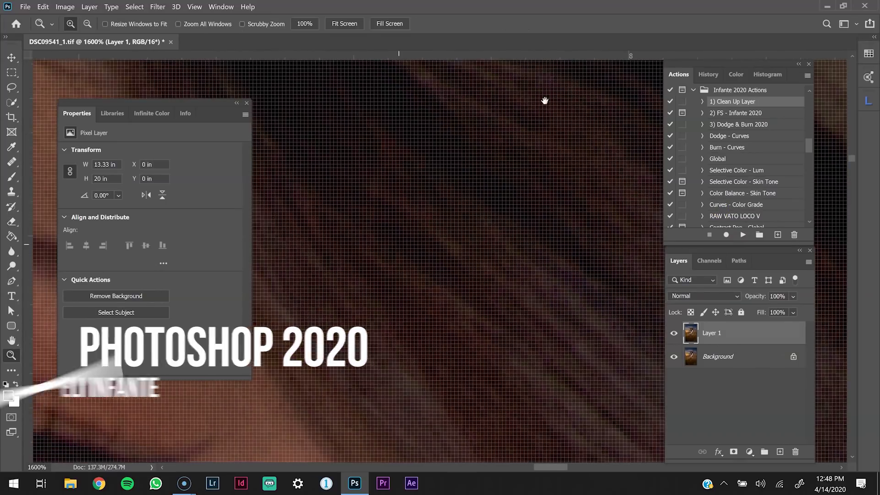
left_click_drag(545, 100, 507, 121)
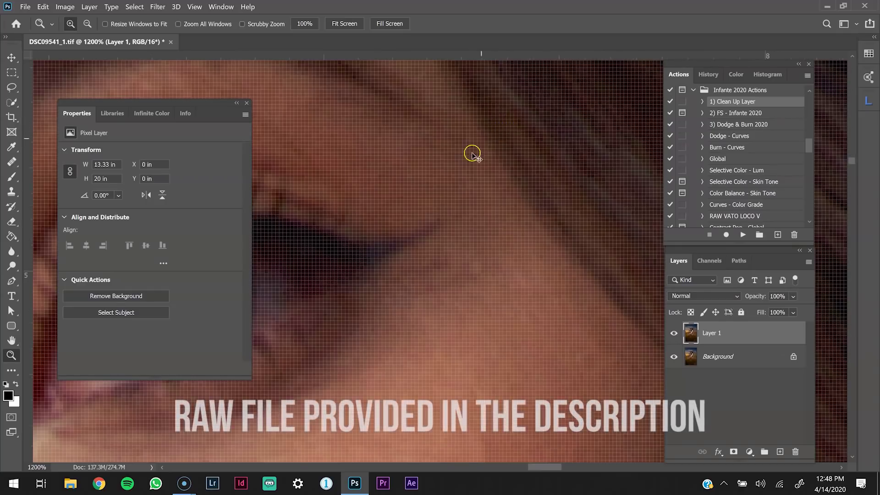
key("ctrl+minus")
key("ctrl+minus")
key("ctrl+minus")
key("ctrl+minus")
key("ctrl+minus")
key("ctrl+minus")
left_click_drag(361, 262, 449, 144)
left_click_drag(440, 173, 446, 248)
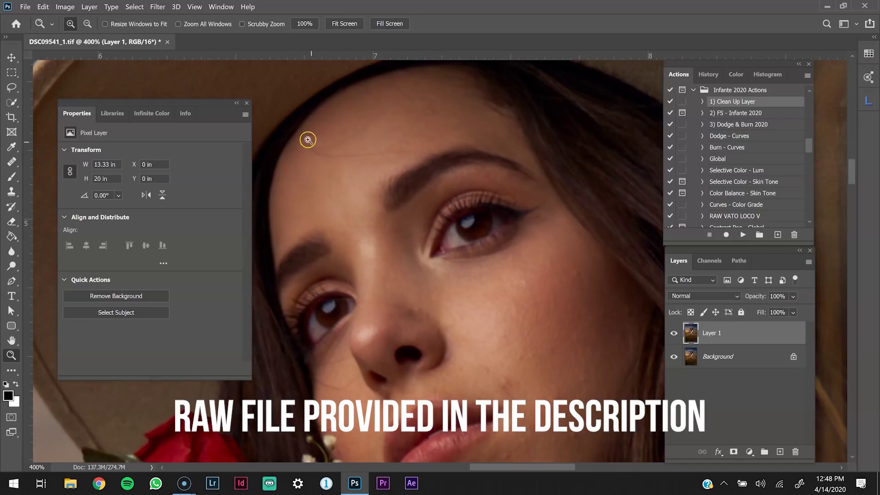
left_click_drag(350, 279, 361, 151)
left_click_drag(504, 225, 420, 172)
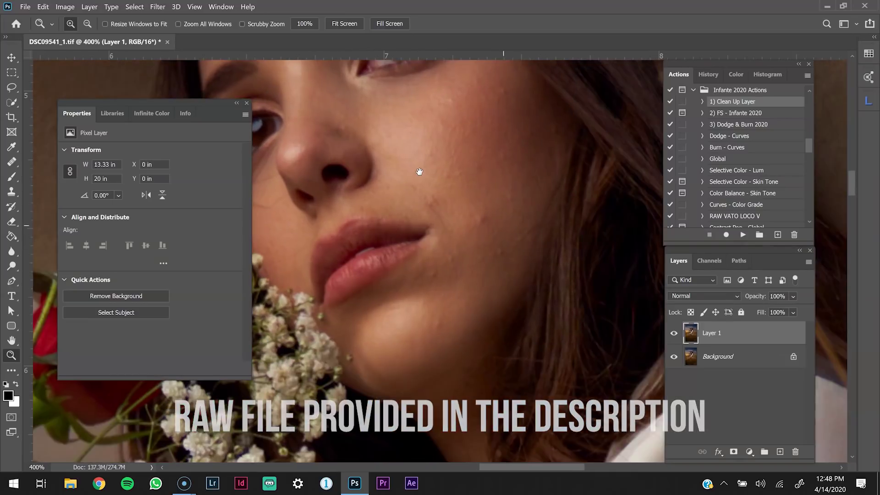
left_click_drag(495, 216, 492, 290)
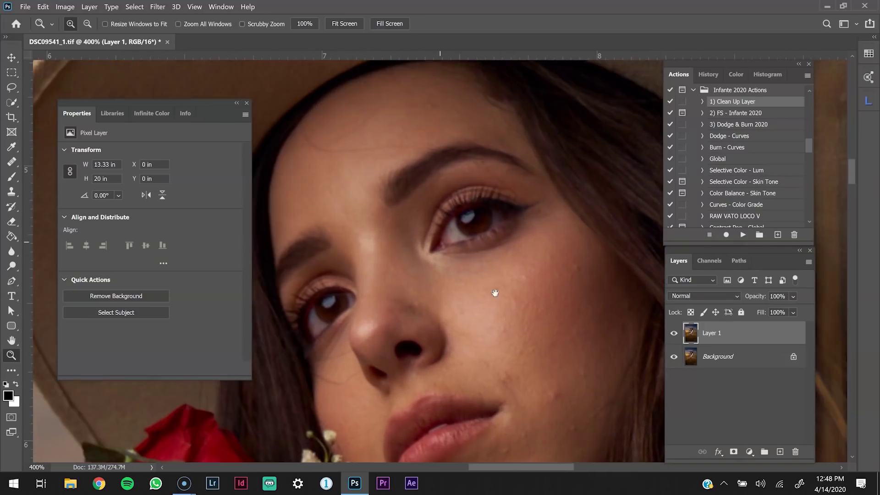
left_click(457, 124)
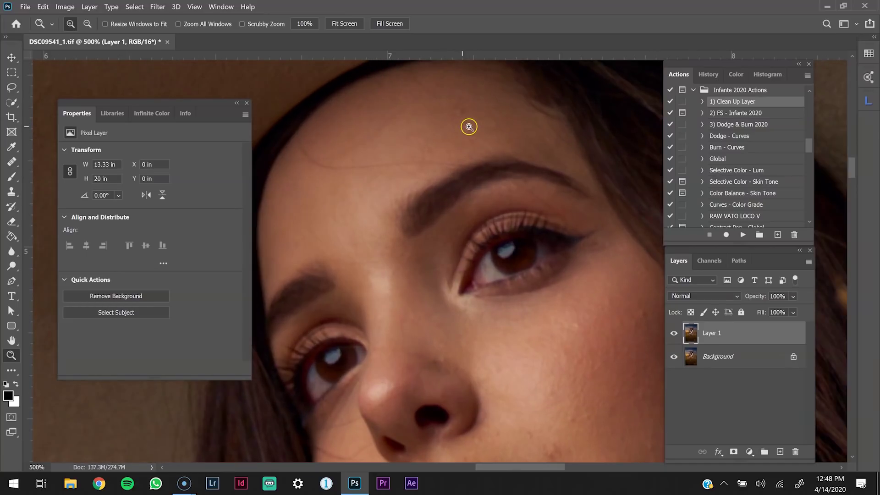
Remove the stray hair and blemishes from the forehead on Layer 1 using the Healing Brush at size 15.
key("j")
key("bracketleft")
key("bracketleft")
key("bracketleft")
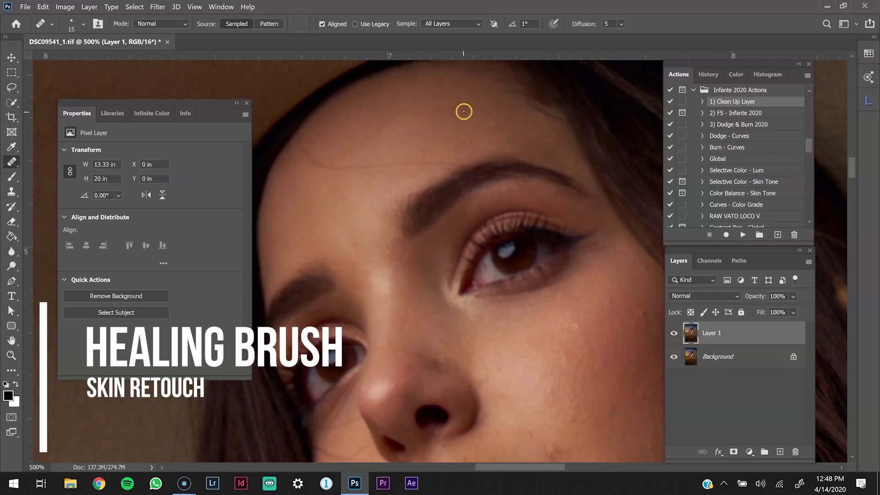
left_click(425, 95)
left_click(395, 104, "alt")
left_click_drag(403, 111, 377, 126)
left_click(412, 141)
left_click(411, 178, "alt")
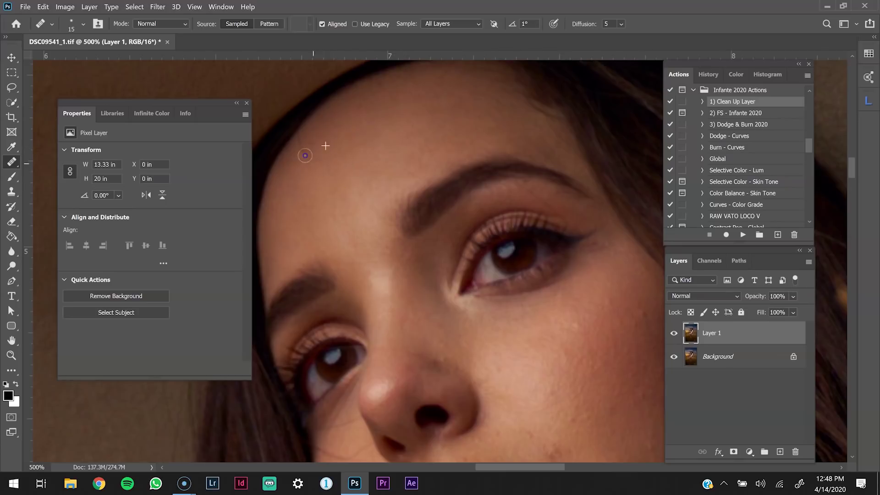
Heal the bumps and spots on the near cheek and beside the mouth down to the jaw.
left_click_drag(396, 151, 334, 94)
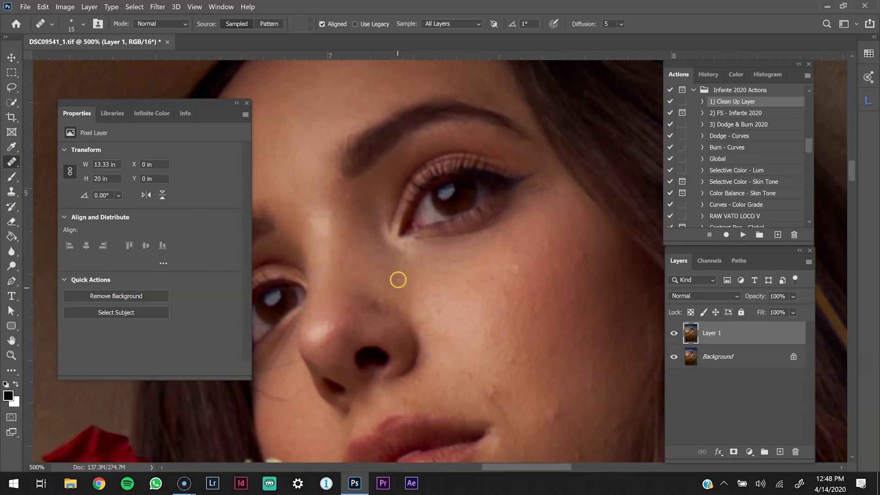
left_click_drag(506, 301, 413, 179)
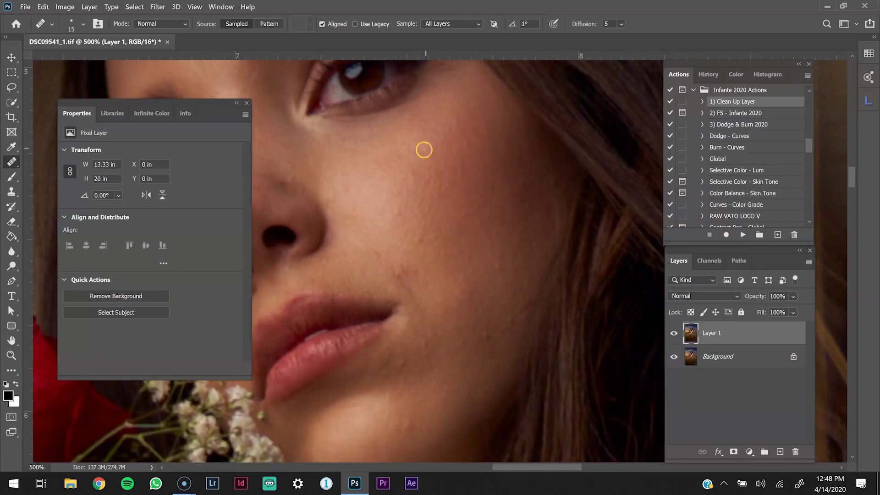
left_click_drag(467, 233, 454, 124)
left_click(494, 197, "alt")
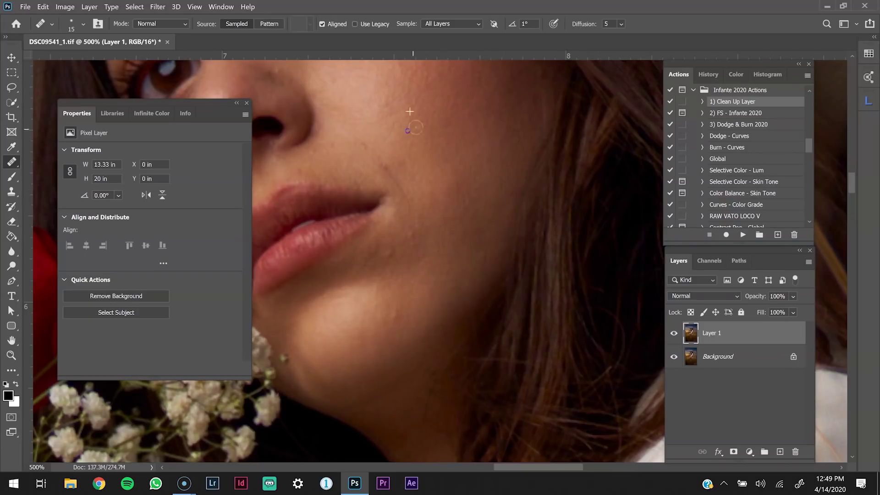
left_click_drag(390, 142, 428, 176)
left_click_drag(430, 305, 436, 271)
left_click(462, 296, "alt")
left_click(449, 262, "alt")
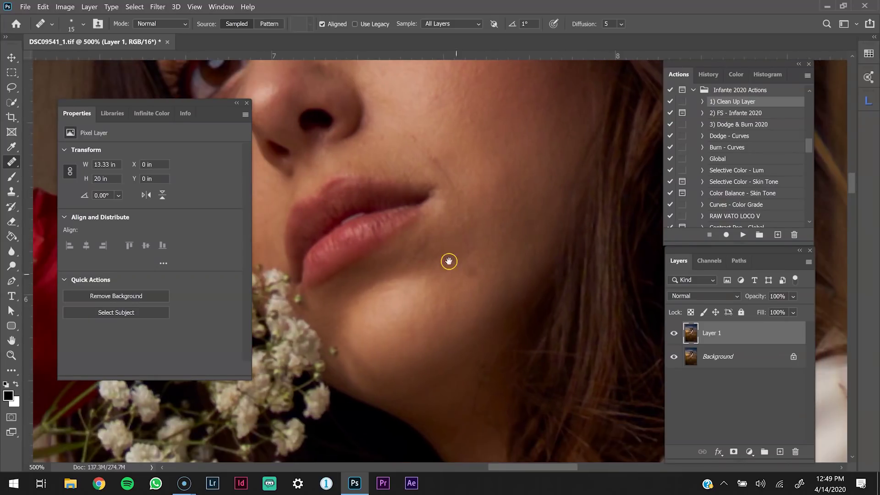
Heal the small skin flaws above the upper lip and on the bridge of the nose.
left_click_drag(382, 144, 445, 253)
left_click(410, 277)
left_click_drag(380, 151, 422, 275)
left_click(395, 222, "alt")
left_click(410, 241)
left_click(410, 240)
left_click_drag(409, 161, 424, 244)
Heal the stray hair lines across the far cheek below the eye.
left_click_drag(358, 398, 382, 178)
left_click(400, 302, "alt")
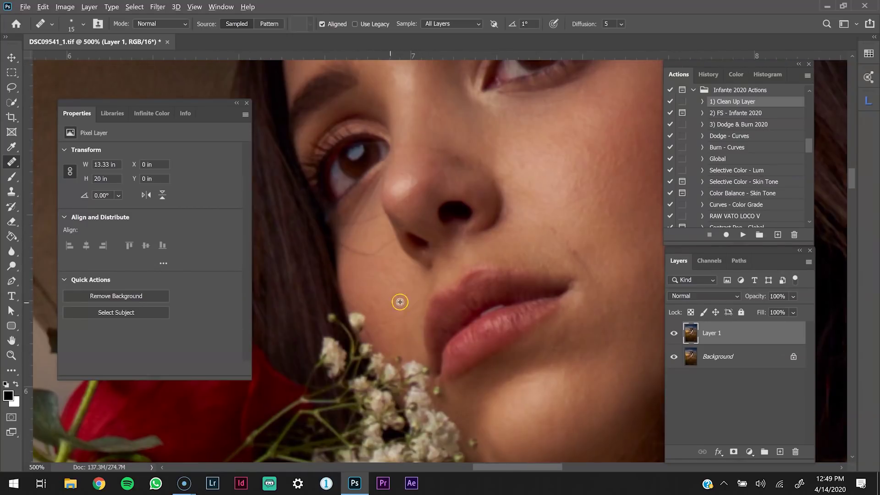
mouse_move(372, 256)
left_mouse_down()
mouse_move(358, 238)
mouse_move(344, 246)
left_mouse_up()
left_click(377, 220, "alt")
Heal the remaining marks on the near cheek just above the corner of the mouth.
left_click_drag(541, 256, 458, 240)
left_click(488, 233, "alt")
left_click(518, 205, "alt")
left_click(472, 212)
left_click(466, 197, "alt")
left_click(490, 210)
left_click_drag(534, 327, 475, 224)
left_click_drag(404, 142, 504, 431)
Cover the dark mark above the mouth's corner with nearby skin using the Clone Stamp at size 8, sampling all layers.
mouse_move(475, 237)
left_mouse_down()
mouse_move(438, 328)
mouse_move(486, 202)
mouse_move(448, 202)
left_mouse_up()
key("ctrl+minus")
key("ctrl+minus")
key("ctrl+minus")
key("ctrl+minus")
key("z")
left_click(448, 202)
left_click(464, 269)
left_click(464, 268)
key("s")
left_click(454, 224, "alt")
left_click(454, 243)
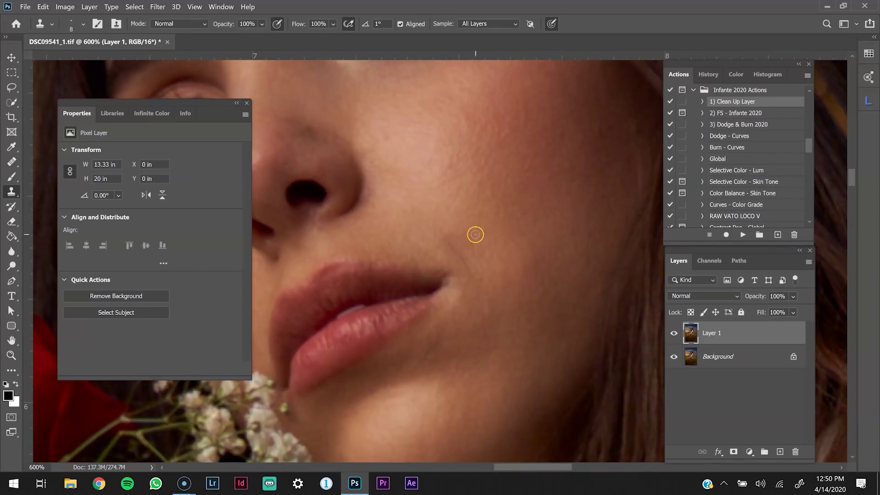
left_click_drag(399, 148, 395, 244)
key("ctrl+0")
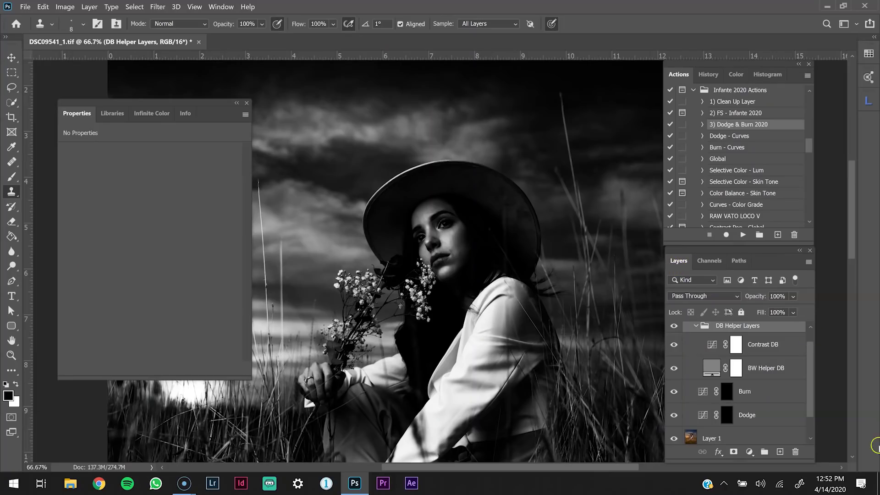
Strengthen the Contrast DB curve with a highlight point at input 192, output 210 and a shadow point at input 74, output 35.
key("z")
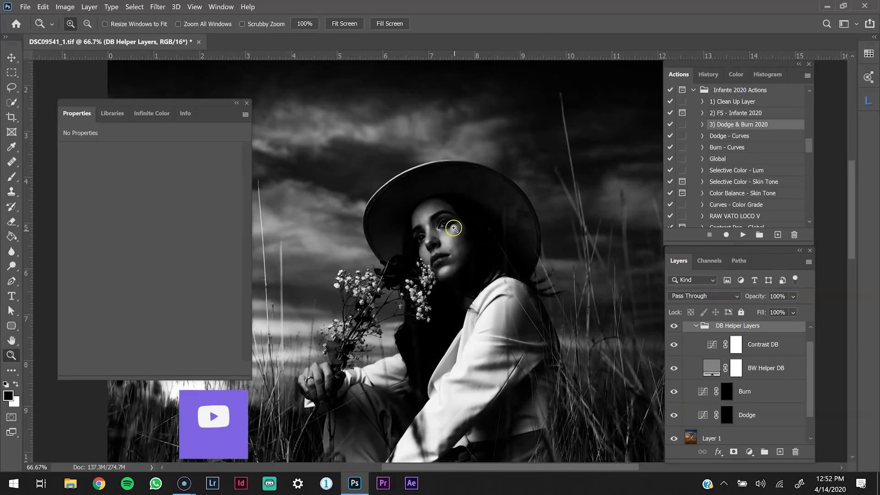
left_click(448, 237)
left_click(448, 237)
left_click(481, 265)
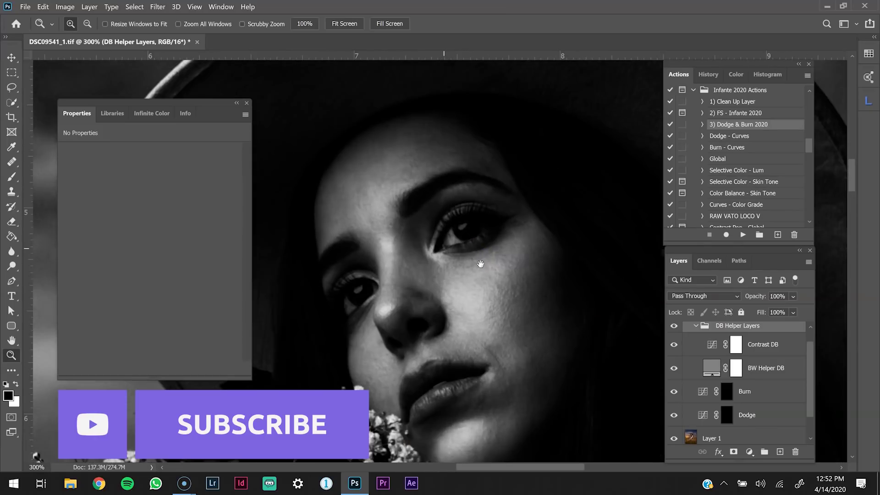
left_click(713, 346)
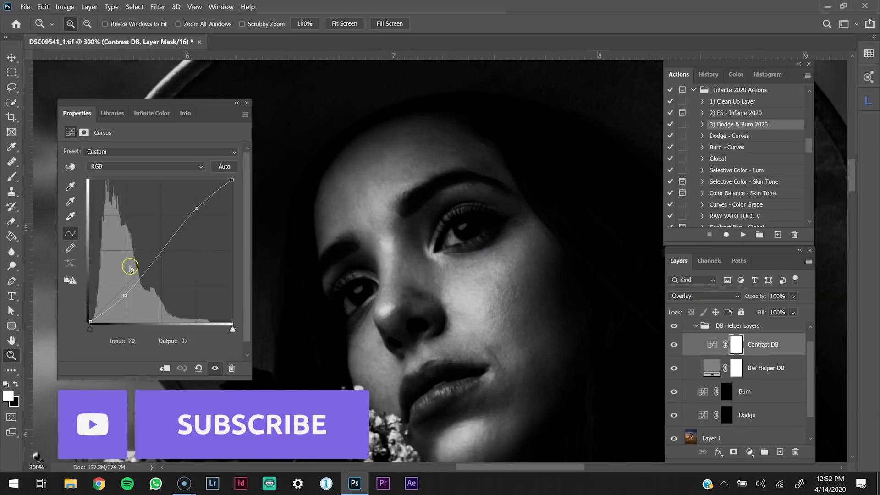
left_click_drag(198, 207, 197, 204)
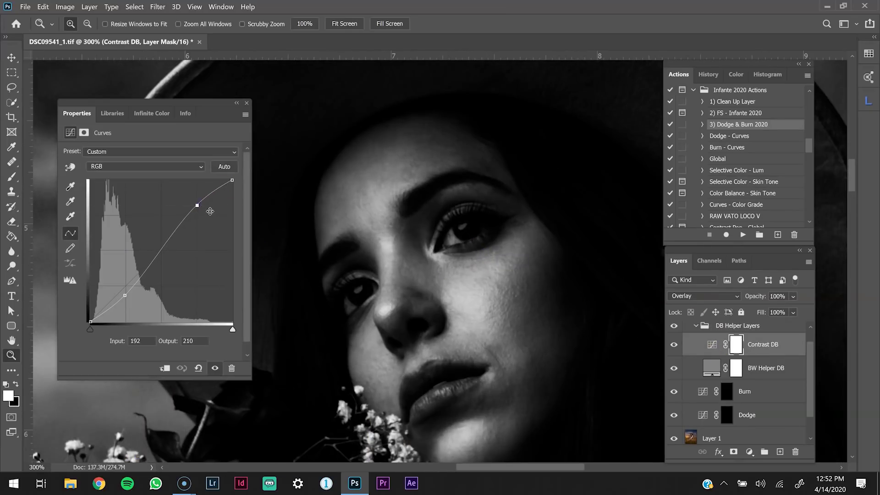
left_click_drag(124, 295, 132, 302)
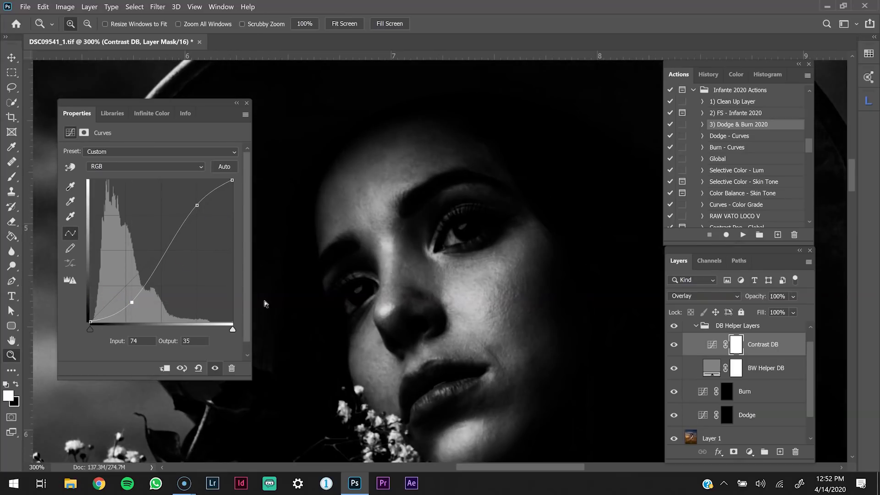
Try the Multiply blend mode on the Contrast DB layer and return it to Overlay.
left_click(706, 298)
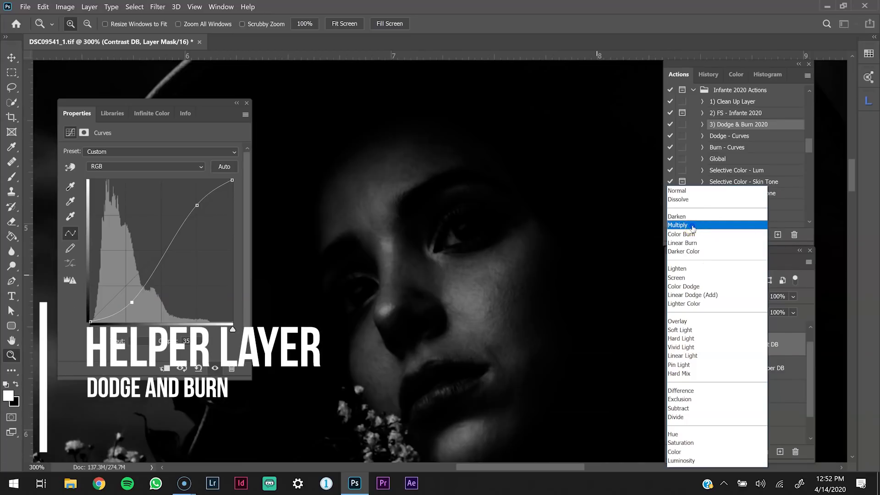
left_click(692, 225)
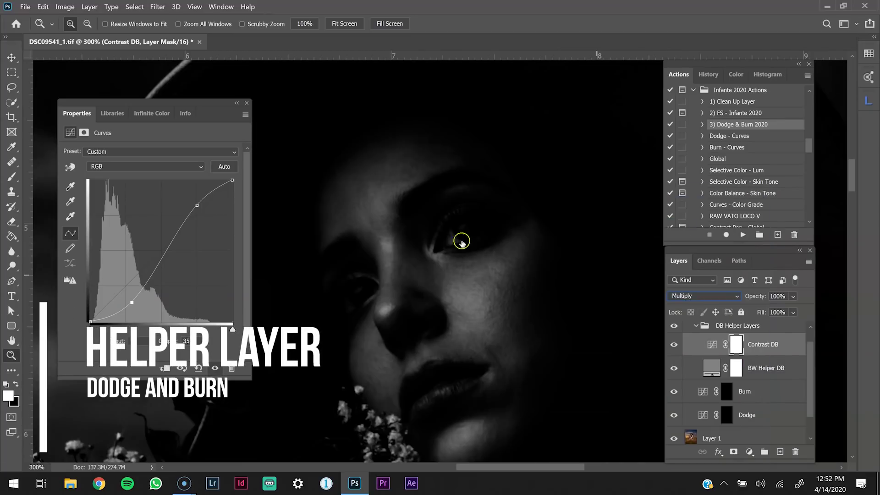
left_click(733, 299)
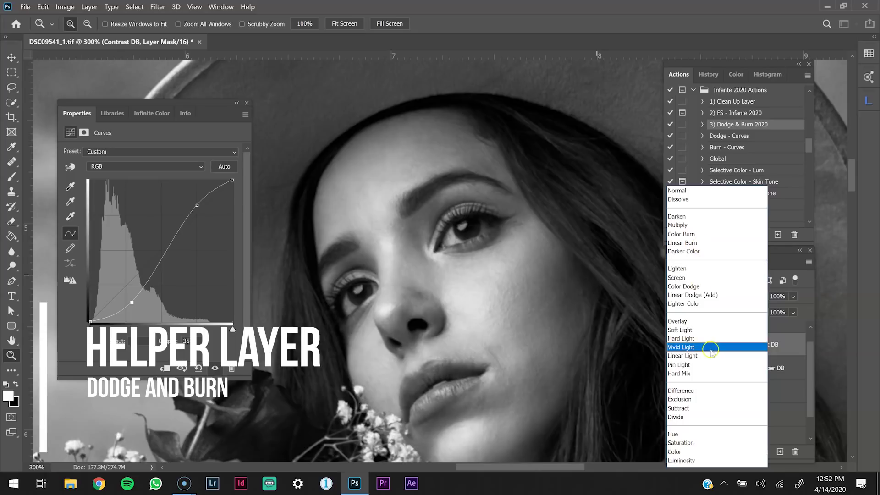
left_click(706, 321)
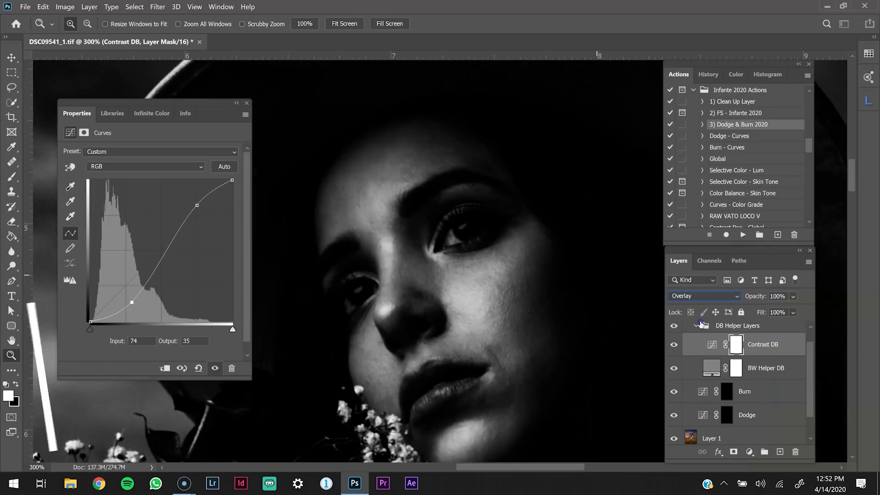
Target the Dodge layer's mask and load the D+B TODO EL PEDO 2 G brush with 1% flow.
left_click(728, 415)
left_click(366, 184)
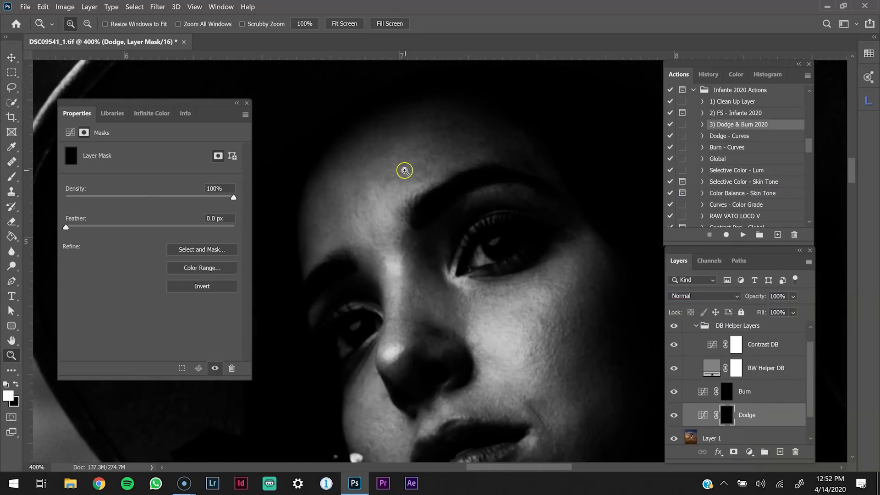
left_click(413, 165)
left_click_drag(414, 166, 432, 241)
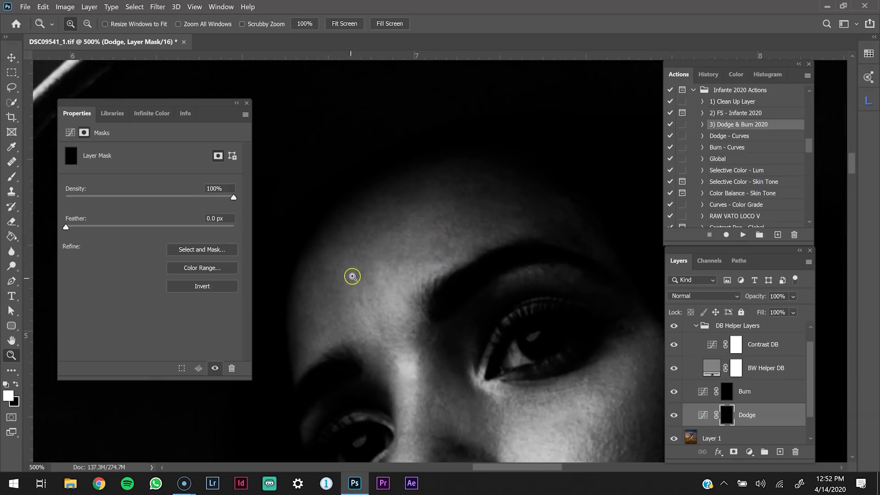
key("b")
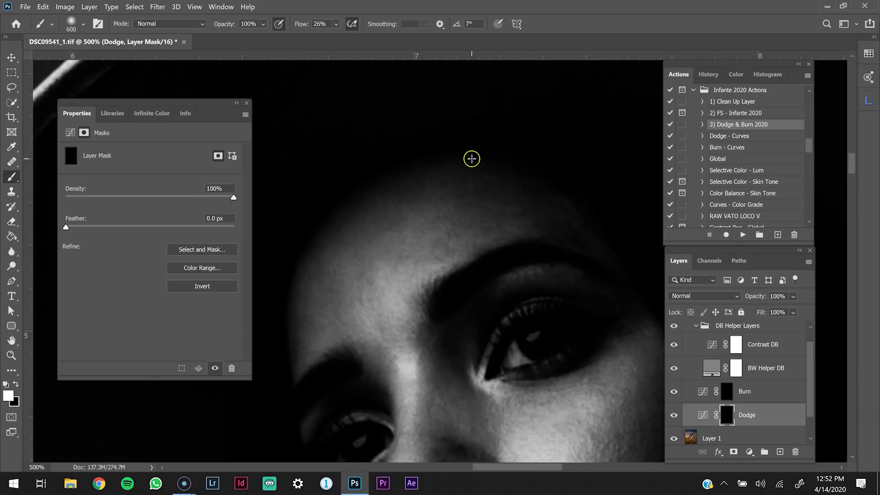
left_click(83, 24)
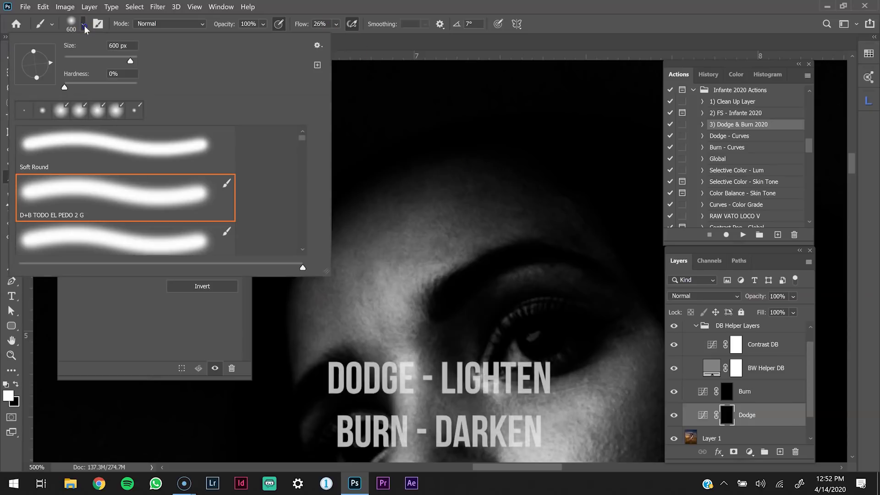
left_click(110, 197)
left_click(306, 18)
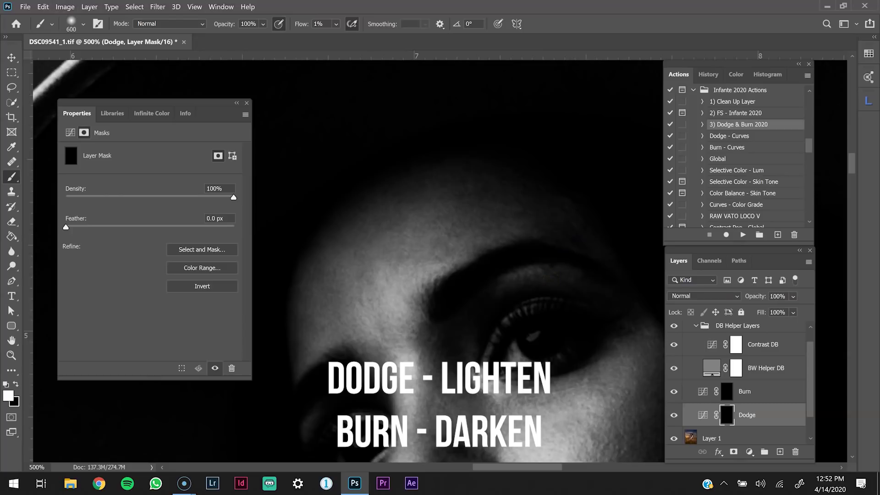
Lighten the dark patches across the forehead on the Dodge mask with the brush reduced to size 15.
key("bracketleft")
key("bracketleft")
key("bracketleft")
key("bracketleft")
key("bracketleft")
key("bracketleft")
key("bracketleft")
key("bracketleft")
key("bracketleft")
key("bracketleft")
key("bracketleft")
key("bracketleft")
key("bracketleft")
key("bracketleft")
key("bracketleft")
key("bracketleft")
key("bracketleft")
key("bracketleft")
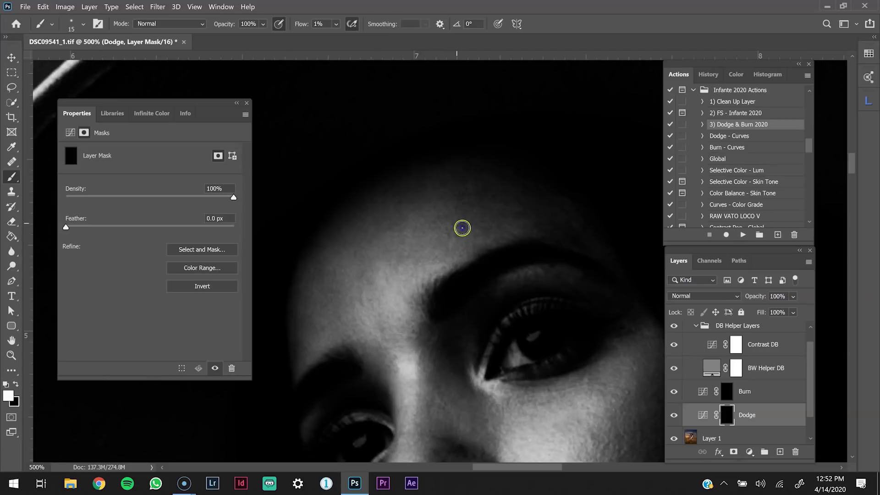
left_click_drag(487, 219, 469, 205)
mouse_move(388, 275)
left_mouse_down()
mouse_move(441, 237)
mouse_move(385, 238)
mouse_move(377, 290)
left_mouse_up()
Lighten the small dark spots above the far eyebrow on the Dodge mask, using brush sizes between 7 and 25.
key("bracketright")
key("bracketright")
key("bracketright")
key("bracketright")
key("bracketright")
key("bracketleft")
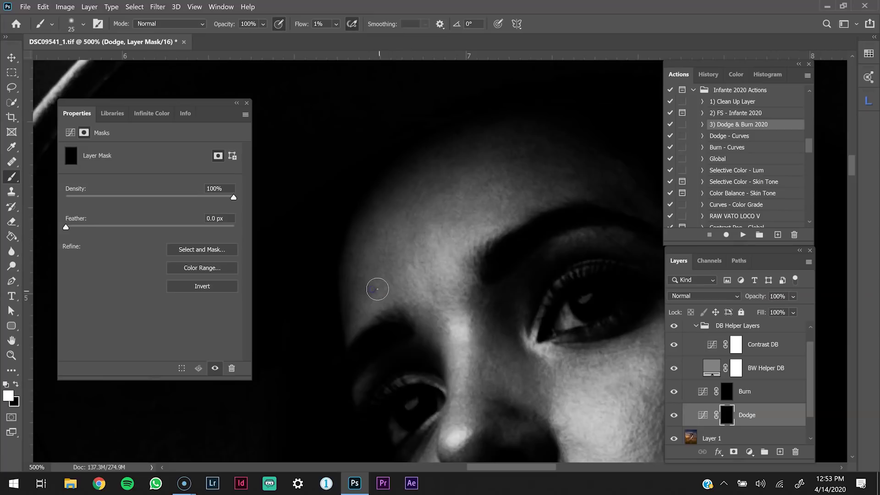
key("bracketright")
left_click(397, 282)
key("bracketleft")
key("bracketleft")
key("bracketleft")
mouse_move(390, 287)
left_mouse_down()
mouse_move(404, 299)
mouse_move(383, 289)
left_mouse_up()
key("bracketright")
left_click_drag(435, 239, 413, 274)
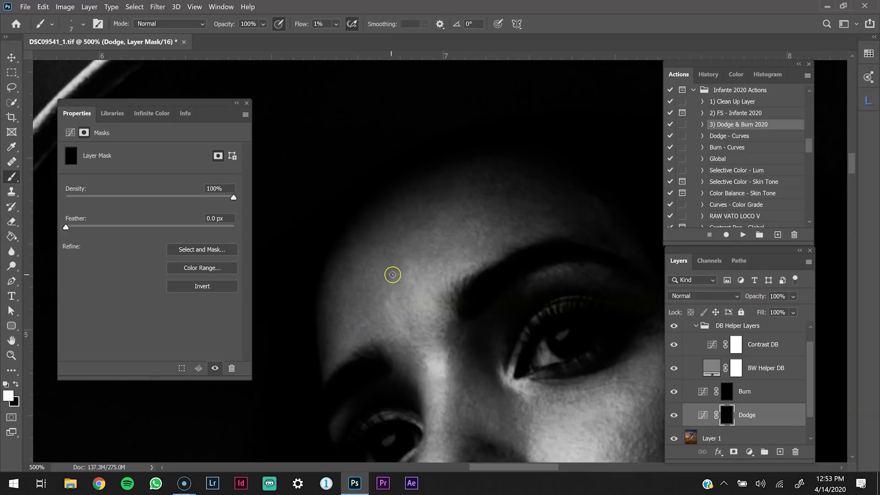
Lighten the dark patches on the central forehead above the near eyebrow on the Dodge mask with a brush around size 20.
key("bracketright")
key("bracketright")
key("bracketright")
key("bracketright")
key("bracketright")
key("bracketright")
key("bracketright")
key("bracketright")
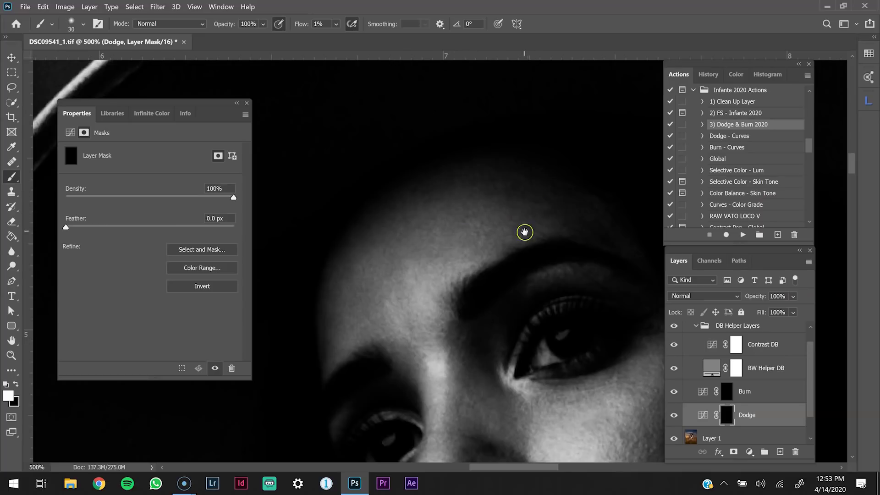
left_click_drag(457, 256, 420, 237)
key("bracketleft")
key("bracketleft")
key("bracketleft")
key("bracketleft")
key("bracketleft")
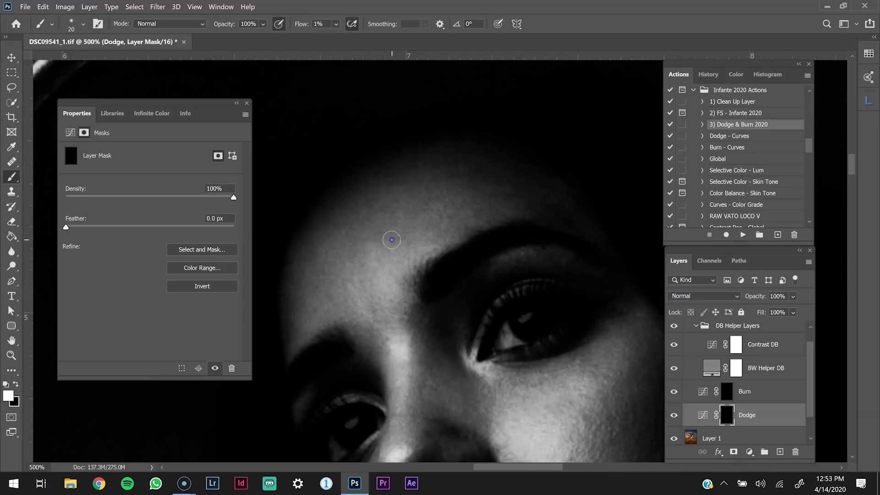
key("bracketright")
Lighten the uneven dark spots on the near cheek below the eye on the Dodge mask with a brush around size 10.
key("ctrl+minus")
left_click_drag(518, 344, 431, 224)
key("ctrl+plus")
key("bracketleft")
key("bracketleft")
key("bracketleft")
key("bracketleft")
key("bracketleft")
key("bracketleft")
key("bracketleft")
key("bracketleft")
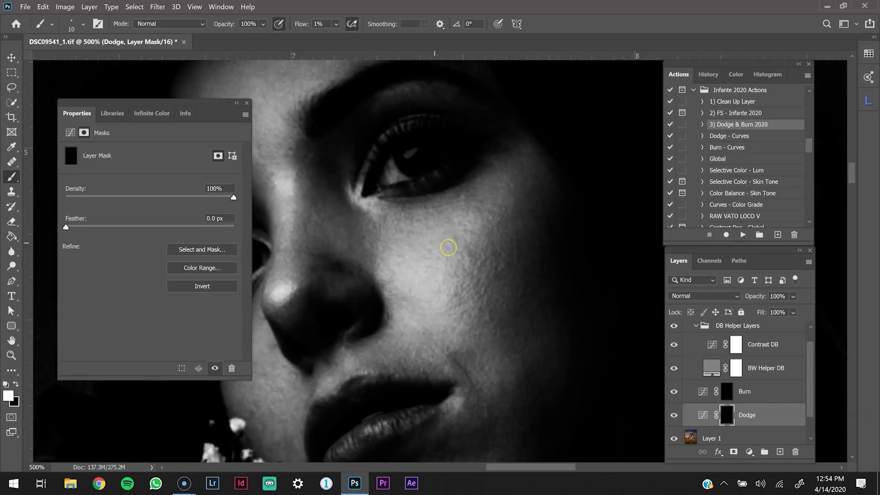
key("bracketright")
Even out the dark patches along the bridge of the nose on the Dodge mask with a size 15 brush.
scroll(358, 202, "left", 3)
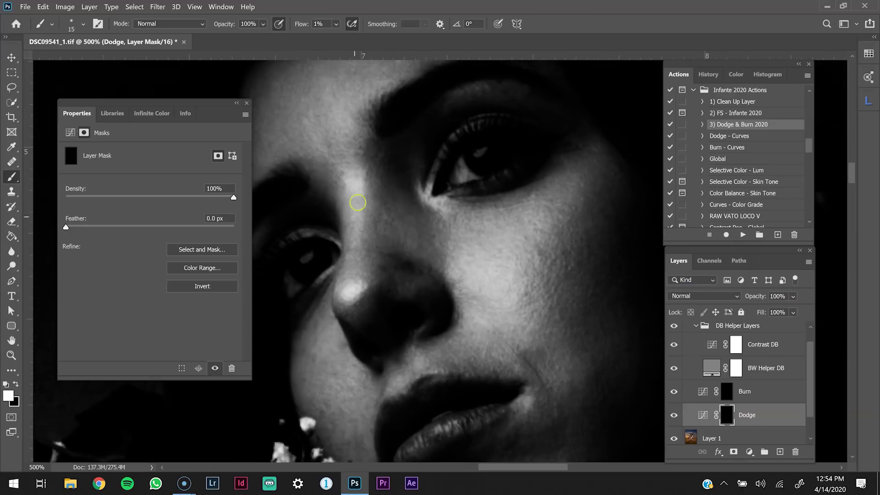
key("bracketright")
scroll(362, 183, "left", 3)
scroll(362, 184, "up", 1)
Lighten the outer near cheek and the dark patch beside the near corner of the mouth on the Dodge mask.
mouse_move(377, 205)
left_mouse_down()
mouse_move(367, 165)
mouse_move(250, 159)
left_mouse_up()
key("bracketright")
key("bracketright")
key("bracketright")
key("bracketright")
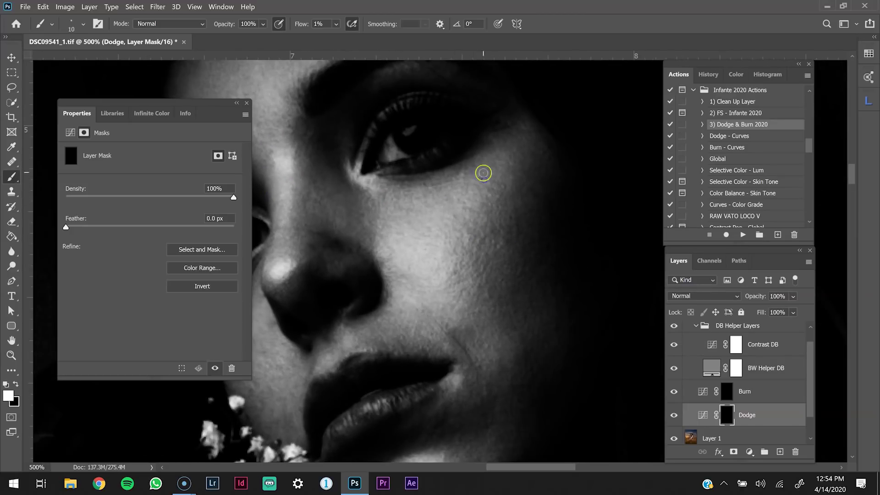
key("bracketright")
left_click_drag(477, 306, 426, 241)
left_click_drag(423, 274, 432, 274)
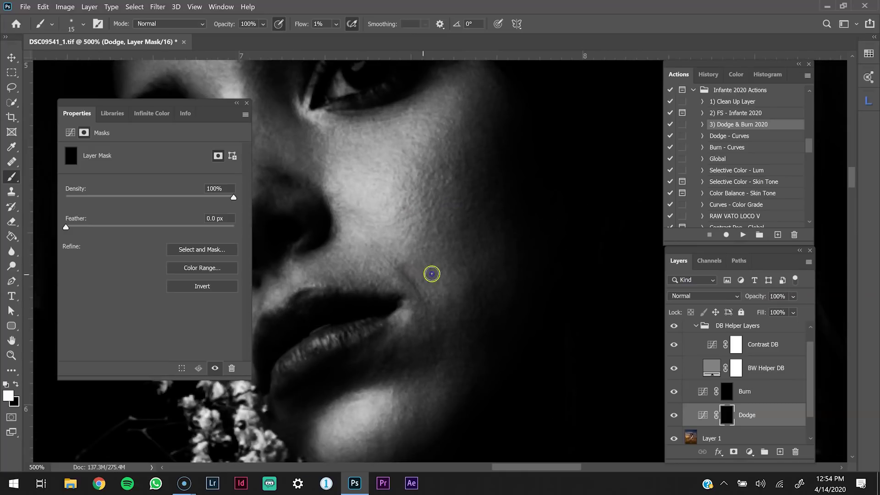
Lighten the dark patches above the upper lip and on the far cheek on the Dodge mask at brush size 15.
scroll(385, 273, "left", 3)
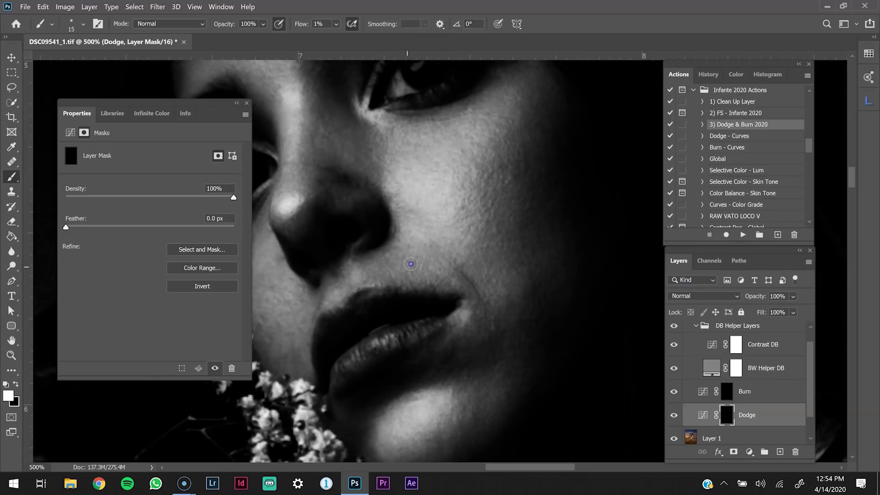
scroll(391, 255, "left", 7)
scroll(391, 254, "down", 1)
mouse_move(400, 261)
left_mouse_down()
mouse_move(389, 240)
mouse_move(390, 210)
left_mouse_up()
key("bracketleft")
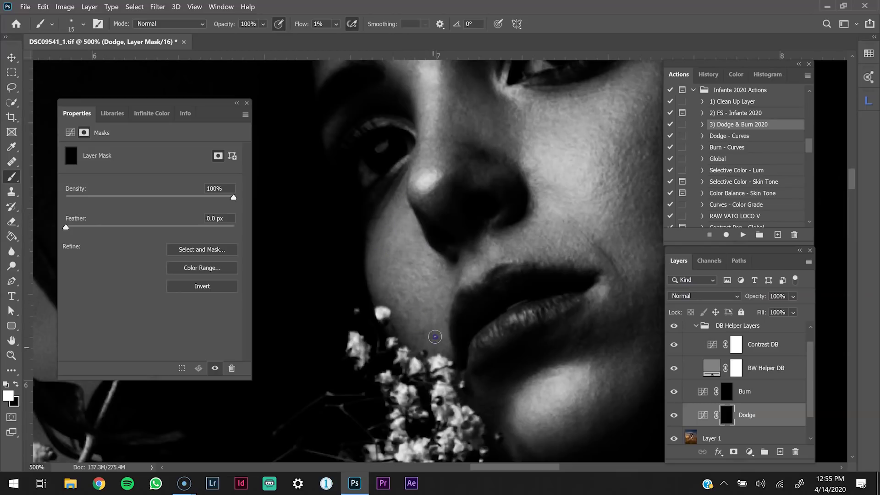
Lighten the dark spots around the chin highlight on the Dodge mask with a brush of about size 10.
scroll(389, 242, "down", 5)
scroll(389, 242, "right", 7)
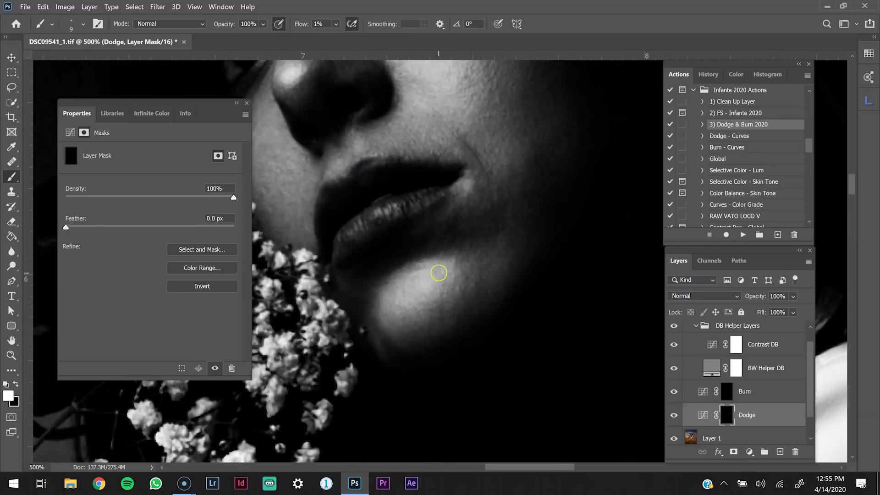
key("bracketleft")
key("bracketleft")
key("bracketleft")
left_click(486, 270)
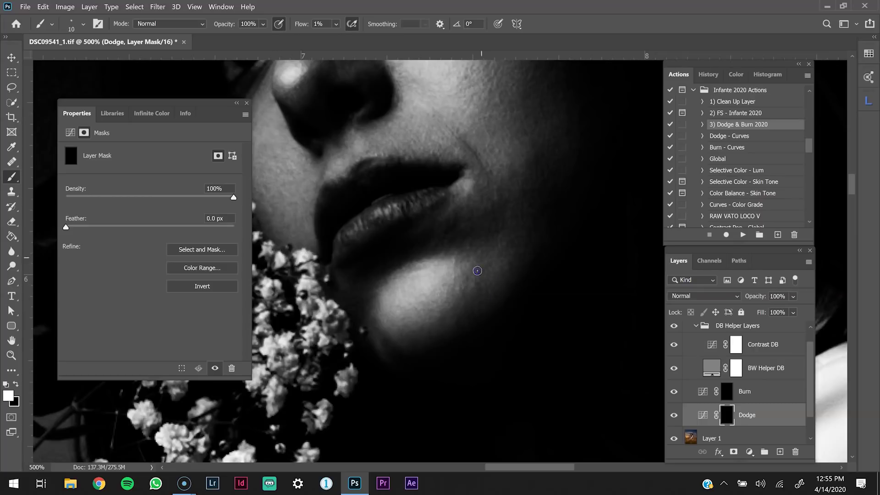
mouse_move(461, 296)
left_mouse_down()
mouse_move(465, 260)
mouse_move(452, 291)
mouse_move(460, 273)
left_mouse_up()
key("bracketleft")
Darken the bright spots around the near corner of the mouth on the Burn mask, using brush sizes between 15 and 30.
left_click_drag(510, 166, 439, 271)
left_click(729, 391)
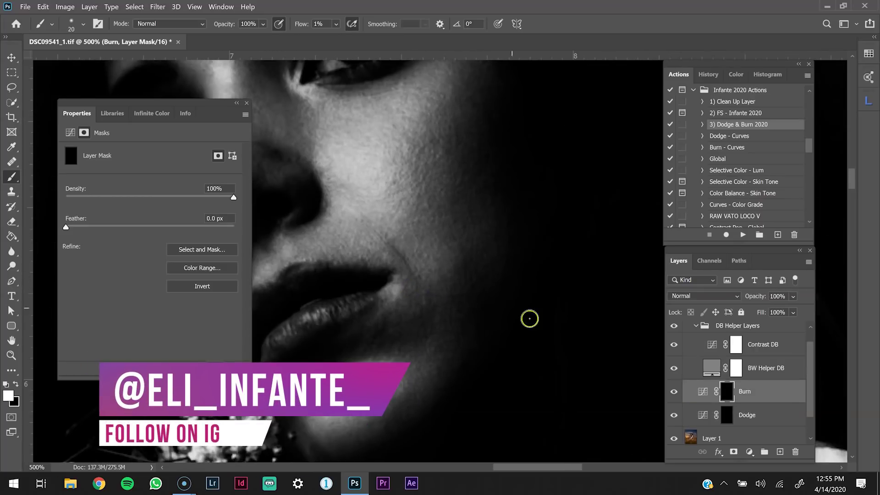
left_click_drag(397, 291, 397, 301)
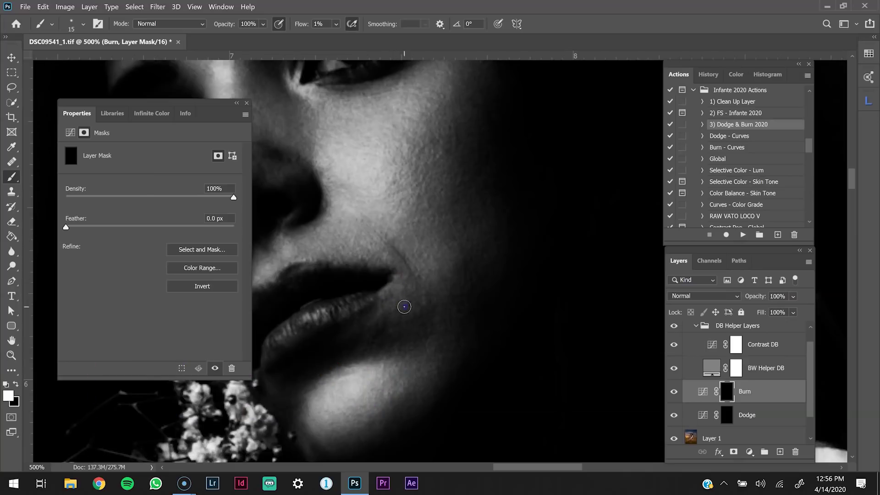
left_click_drag(388, 256, 369, 252)
key("bracketright")
key("bracketright")
key("bracketleft")
key("bracketleft")
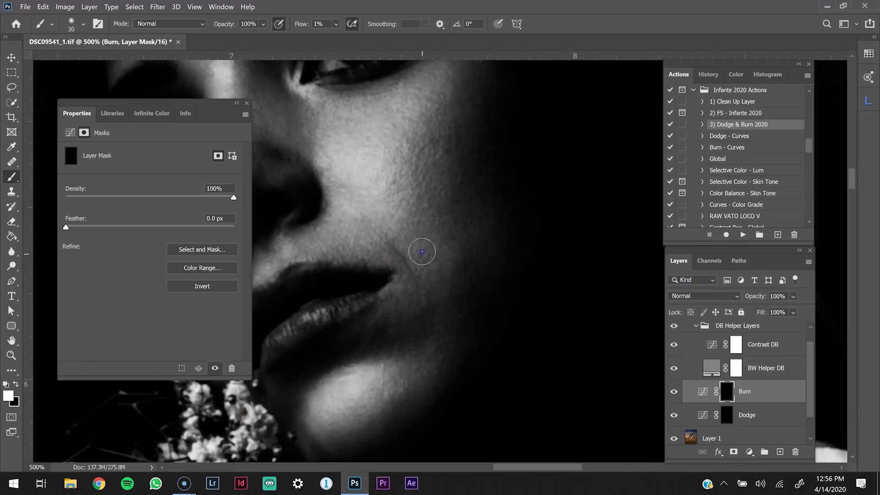
left_click(450, 254)
Return to the Dodge mask and lighten the dark patches on the outer part of the near cheek.
left_click_drag(429, 229, 444, 298)
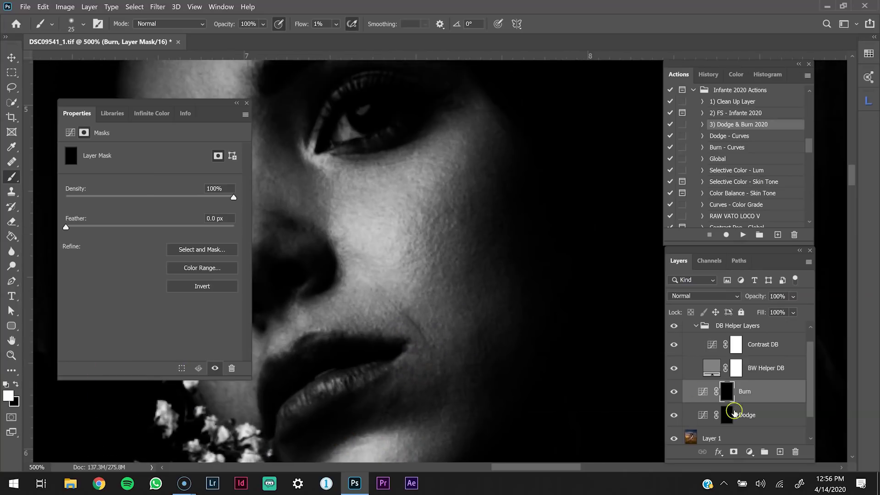
left_click(720, 415)
key("bracketright")
mouse_move(461, 205)
left_mouse_down()
mouse_move(472, 226)
mouse_move(462, 172)
mouse_move(467, 242)
mouse_move(475, 149)
mouse_move(459, 169)
left_mouse_up()
key("bracketright")
Hide the DB Helper Layers group and compare the portrait with the Dodge layer off and on.
key("ctrl+minus")
key("ctrl+minus")
key("ctrl+minus")
left_click(674, 327)
left_click(675, 414)
left_click(675, 415)
key("ctrl+plus")
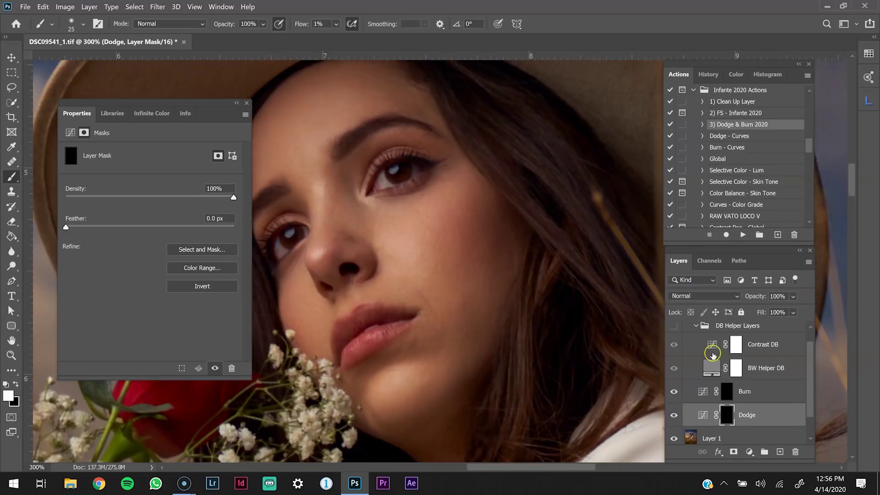
Soften the Contrast DB curve by removing its shadow point, and show the DB Helper Layers group again.
left_click(712, 345)
left_click(674, 326)
Darken the bright patches on the cheek beside the mouth on the Burn mask with a size 15 brush.
left_click(727, 391)
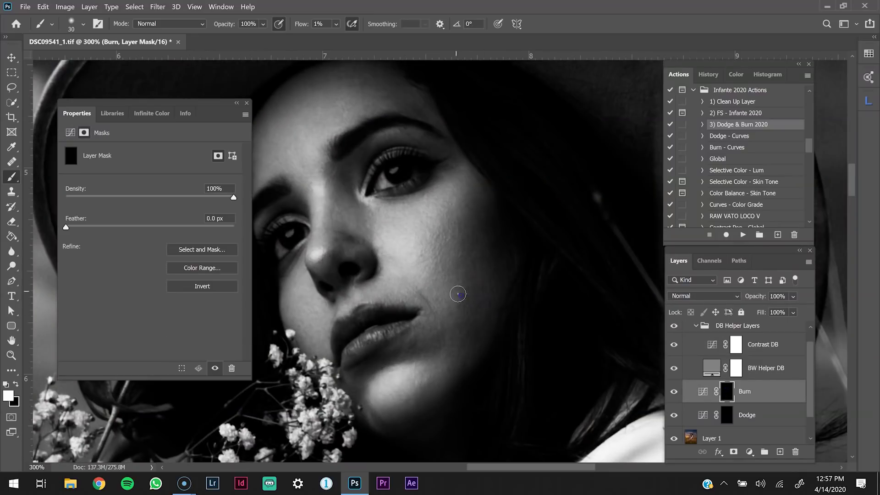
key("ctrl+plus")
key("ctrl+plus")
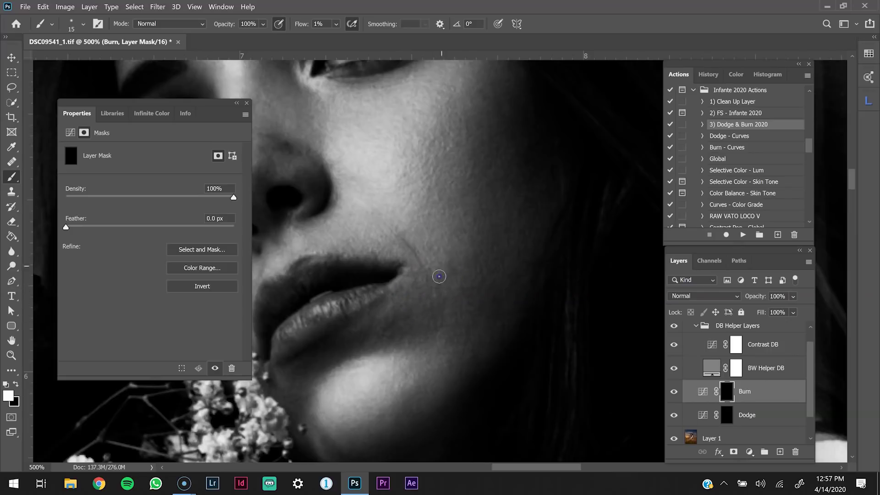
Switch to the Dodge mask and lighten the darker patches on the near cheek with a brush of about size 35.
scroll(436, 273, "up", 3)
key("bracketright")
key("bracketright")
key("alt+bracketleft")
mouse_move(537, 386)
left_mouse_down()
mouse_move(482, 354)
mouse_move(475, 403)
mouse_move(499, 185)
mouse_move(509, 226)
left_mouse_up()
key("bracketleft")
key("bracketleft")
key("bracketleft")
key("bracketleft")
key("bracketleft")
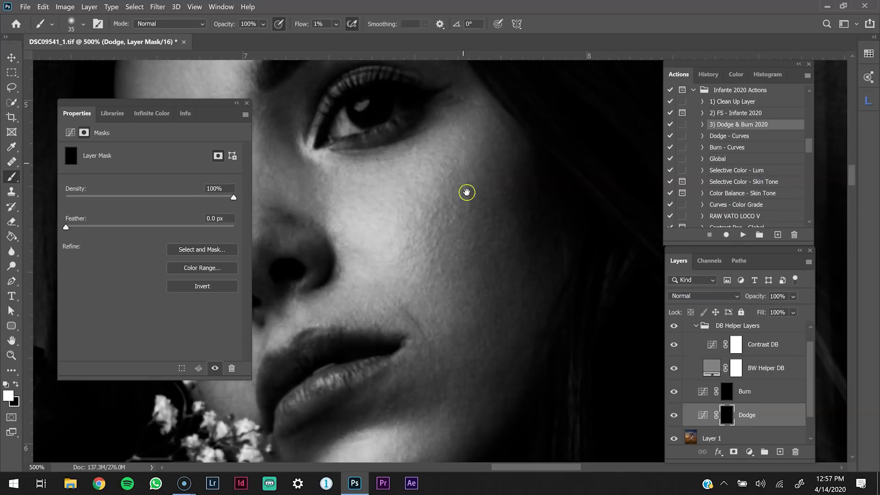
Lighten the shadowed skin between the nose bridge and the near eye on the Dodge mask with a size 20 brush.
left_click_drag(466, 192, 639, 349)
key("bracketright")
left_click_drag(459, 289, 442, 295)
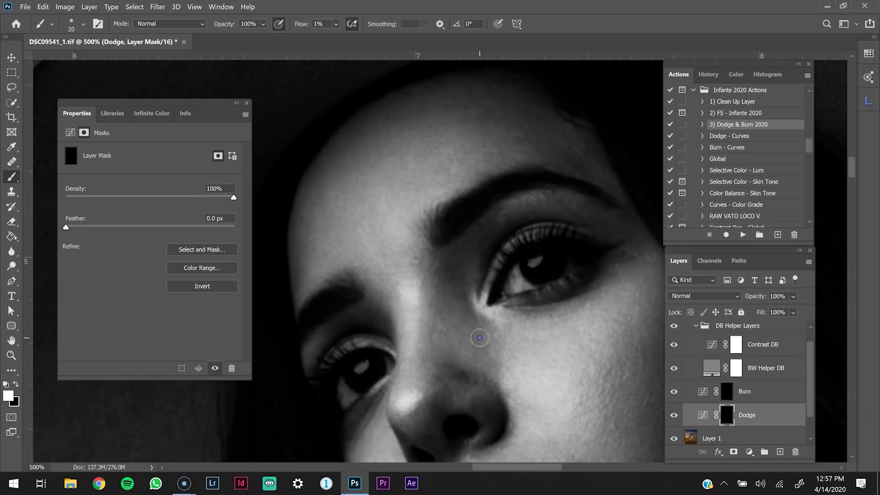
left_click_drag(582, 212, 519, 301)
mouse_move(517, 252)
left_mouse_down()
mouse_move(509, 257)
mouse_move(430, 208)
mouse_move(459, 219)
left_mouse_up()
Steepen the Contrast DB curve with a highlight point at input 179, output 212 and a new, lower point near the middle.
key("ctrl+minus")
key("ctrl+minus")
key("ctrl+minus")
key("ctrl+minus")
key("ctrl+plus")
left_click(753, 347)
left_click(122, 289)
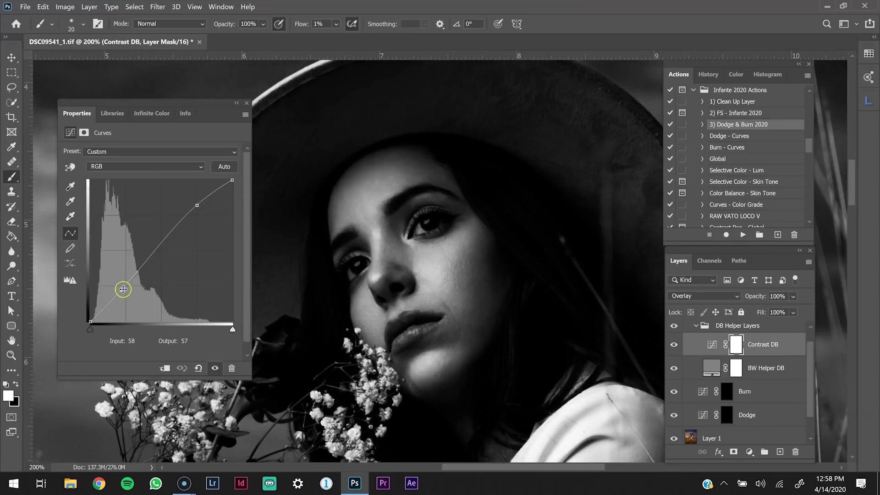
left_click_drag(128, 294, 161, 315)
left_click_drag(197, 205, 190, 204)
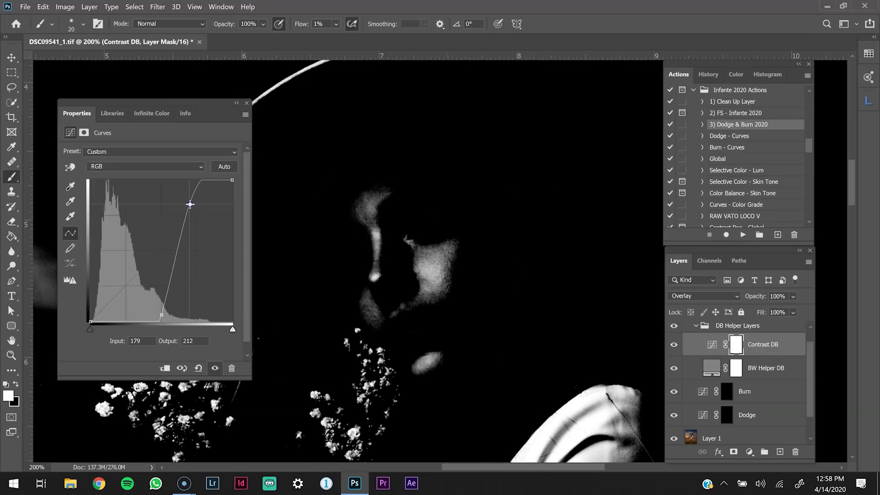
left_click_drag(158, 315, 159, 293)
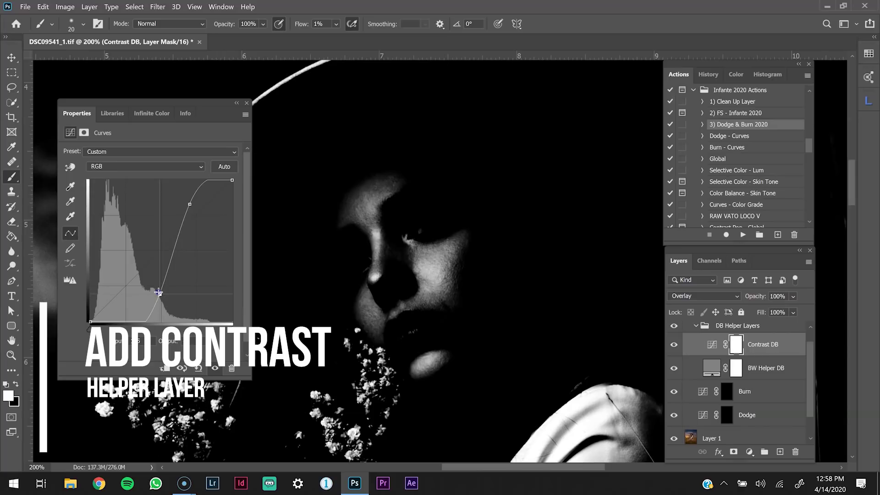
left_click_drag(159, 290, 161, 292)
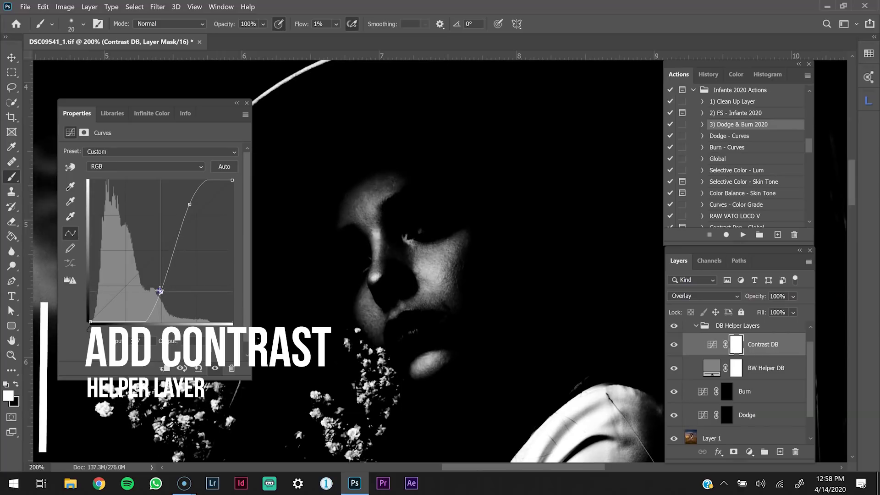
Lighten the darker patches on the forehead and above the nose bridge on the Dodge mask, starting with a size 20 brush.
left_click(721, 412)
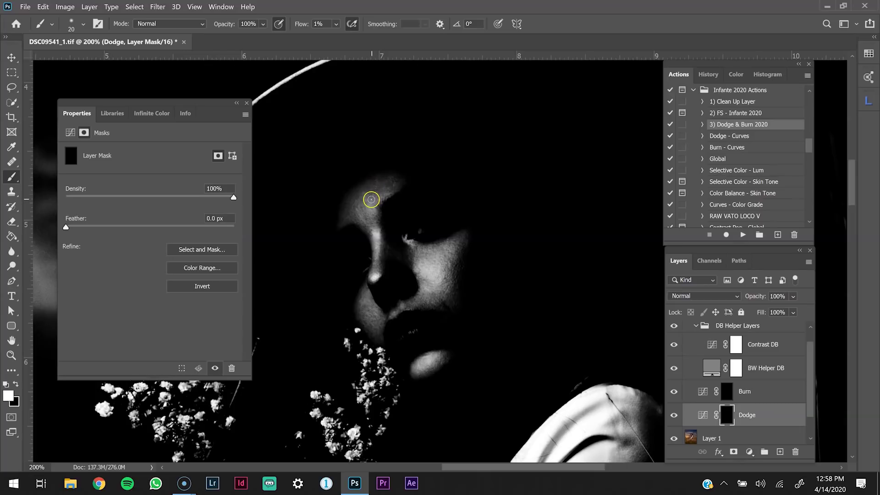
key("ctrl+space")
mouse_move(349, 149)
left_mouse_down()
mouse_move(471, 283)
mouse_move(425, 263)
mouse_move(478, 249)
left_mouse_up()
key("bracketleft")
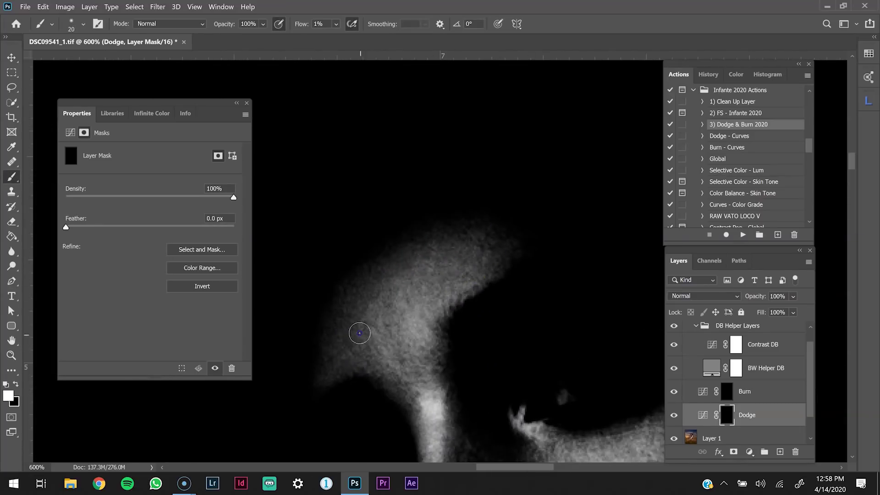
key("bracketright")
mouse_move(444, 247)
left_mouse_down()
mouse_move(499, 252)
mouse_move(338, 353)
left_mouse_up()
key("space")
left_click_drag(423, 352, 428, 286)
key("bracketleft")
key("bracketleft")
key("bracketleft")
key("bracketleft")
key("bracketright")
key("bracketright")
key("bracketright")
key("bracketright")
mouse_move(373, 297)
left_mouse_down()
mouse_move(491, 187)
mouse_move(425, 271)
left_mouse_up()
Lighten the dark patches below the near eye and on the outer cheek on the Dodge mask with brushes of size 8 and 15.
key("space")
left_click_drag(596, 410, 480, 268)
key("bracketleft")
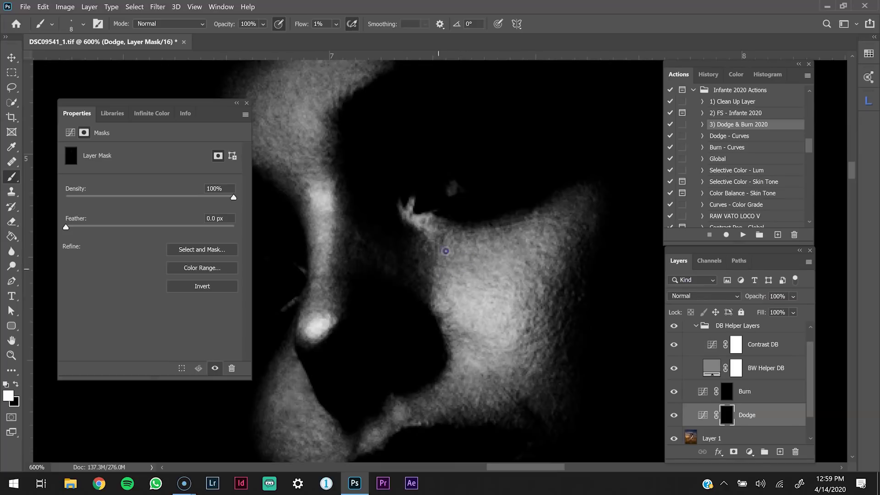
key("space")
left_click_drag(584, 198, 583, 128)
key("bracketright")
key("bracketright")
key("bracketright")
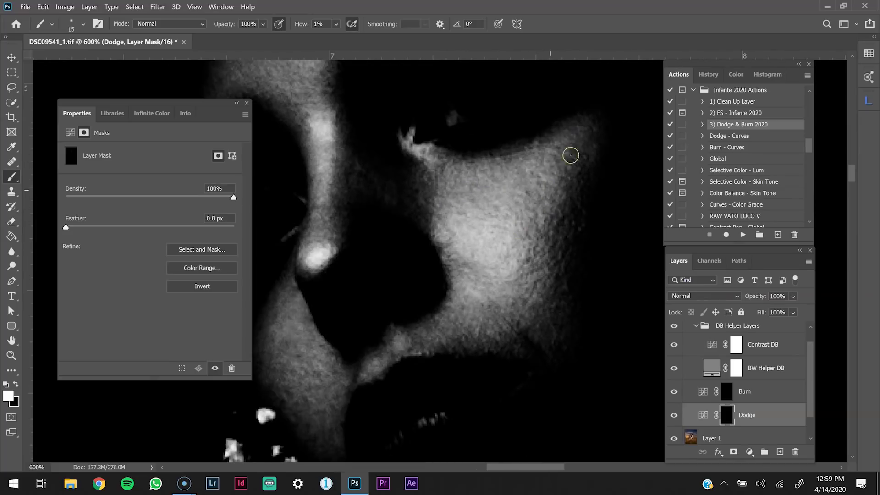
mouse_move(557, 201)
left_mouse_down()
mouse_move(474, 185)
mouse_move(464, 324)
mouse_move(449, 327)
mouse_move(532, 255)
mouse_move(477, 301)
mouse_move(573, 241)
left_mouse_up()
Return to the forehead and lighten its remaining dark patches on the Dodge mask with a size 10 brush.
key("space")
mouse_move(385, 311)
left_mouse_down()
mouse_move(402, 340)
mouse_move(390, 240)
mouse_move(384, 354)
left_mouse_up()
key("space")
key("bracketright")
key("bracketright")
key("space")
left_click_drag(404, 268, 420, 374)
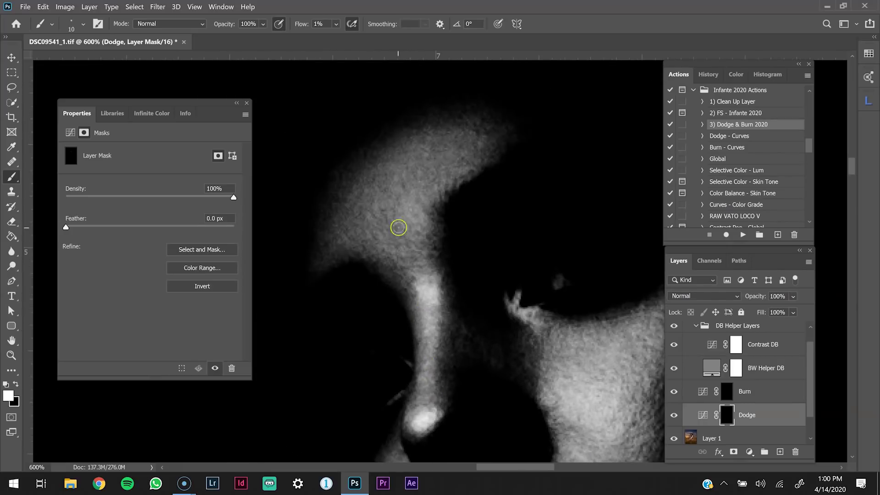
Compare the whole portrait with the Contrast DB layer, the helper group and the Dodge layer hidden and shown.
key("ctrl+minus")
key("ctrl+minus")
key("ctrl+minus")
key("ctrl+minus")
left_click(673, 344)
left_click(674, 326)
key("ctrl+minus")
key("ctrl+minus")
left_click(674, 415)
Show the Contrast DB layer and soften its curve by lifting the midtone point and moving the highlight point to input 200, output 202.
key("ctrl+plus")
key("ctrl+plus")
key("space")
left_click_drag(573, 346, 505, 307)
key("ctrl+plus")
left_click(675, 344)
left_click(712, 345)
left_click_drag(163, 295, 130, 264)
mouse_move(191, 203)
left_mouse_down()
mouse_move(205, 230)
mouse_move(201, 209)
left_mouse_up()
Set the Contrast DB blend mode to Darken and lower the curve's midtone and highlight points.
left_click(704, 296)
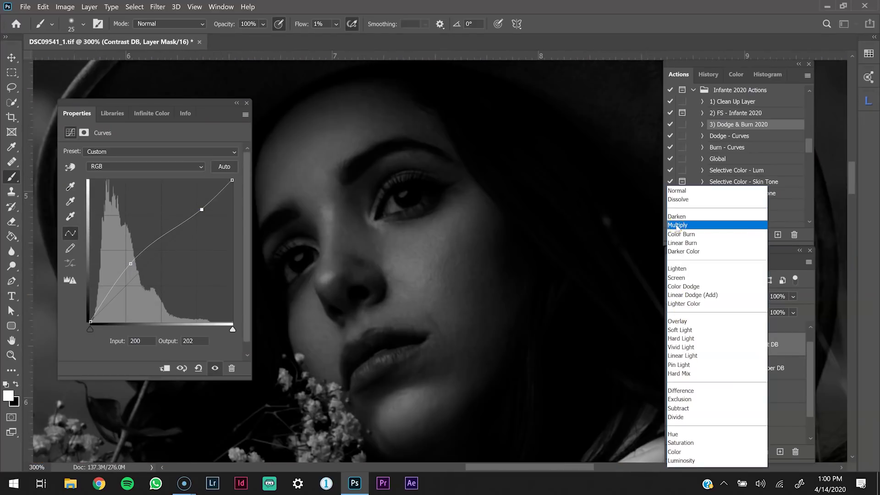
left_click(677, 216)
left_click_drag(131, 264, 152, 277)
left_click_drag(202, 210, 189, 213)
left_click_drag(152, 277, 143, 277)
Lighten the darker areas of the near cheek on the Dodge mask with a size 25 brush.
left_click(726, 415)
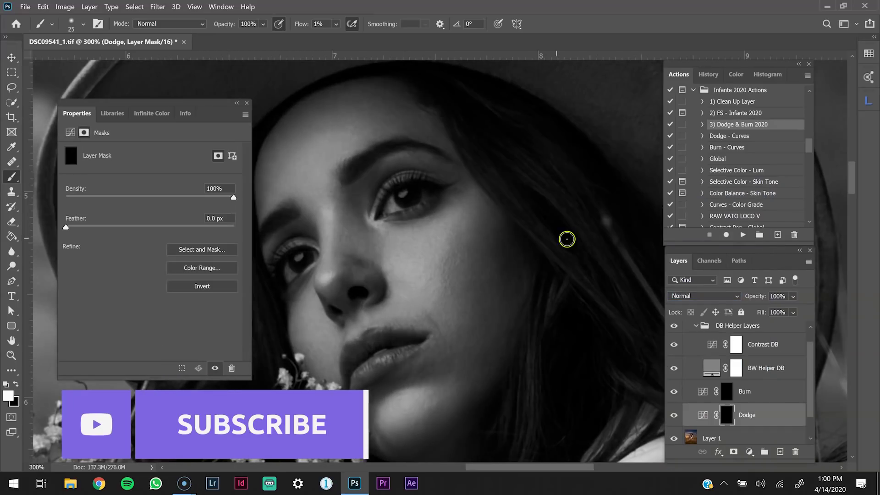
left_click_drag(455, 239, 445, 274)
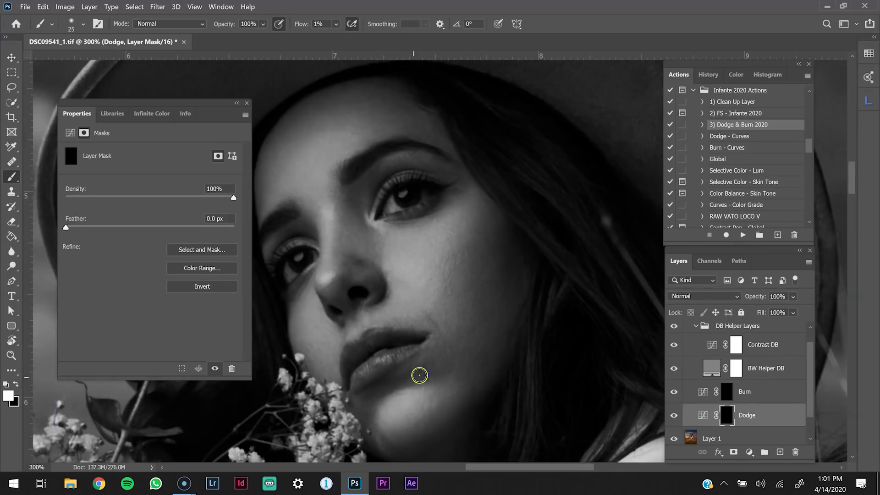
Set the Contrast DB blend mode to Overlay and brighten its curve with a lifted midtone point and a higher highlight point.
left_click(752, 344)
left_click(704, 296)
left_click(700, 322)
left_click(711, 346)
left_click_drag(144, 278, 120, 277)
left_click_drag(191, 212, 194, 200)
Darken the bright patches on the near cheek beside the eye and mouth on the Burn mask, starting with a size 20 brush.
key("ctrl+space")
left_click(495, 304, "ctrl")
left_click_drag(442, 316, 437, 332)
left_click(728, 392)
key("bracketleft")
key("bracketleft")
key("bracketleft")
key("bracketleft")
key("bracketleft")
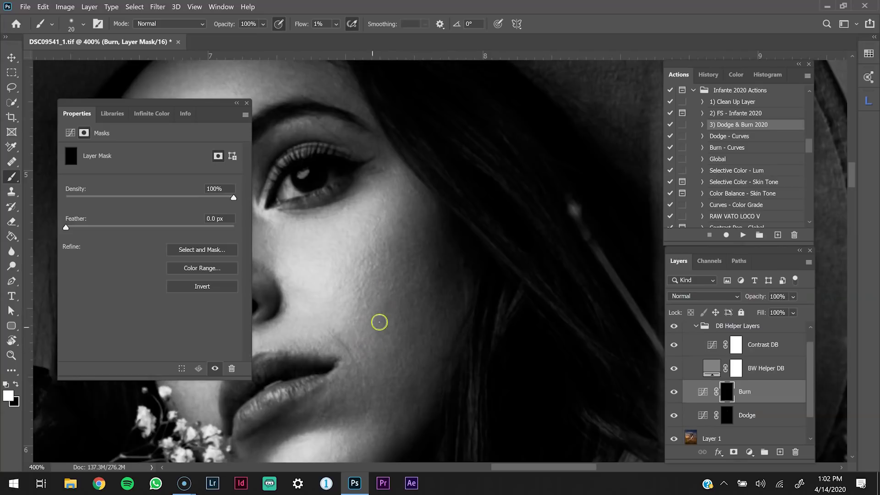
left_click_drag(405, 213, 404, 213)
left_click_drag(422, 352, 417, 336)
key("bracketright")
key("bracketright")
left_click_drag(388, 365, 397, 302)
Switch to the Dodge mask with a larger brush and hide the DB Helper Layers group to show the portrait in colour.
left_click(728, 415)
key("bracketright")
key("bracketright")
key("bracketright")
key("ctrl+minus")
key("ctrl+minus")
left_click(674, 326)
key("ctrl+minus")
key("ctrl+minus")
left_click(424, 259, "ctrl")
left_click(422, 262, "ctrl")
left_click_drag(422, 266, 436, 252)
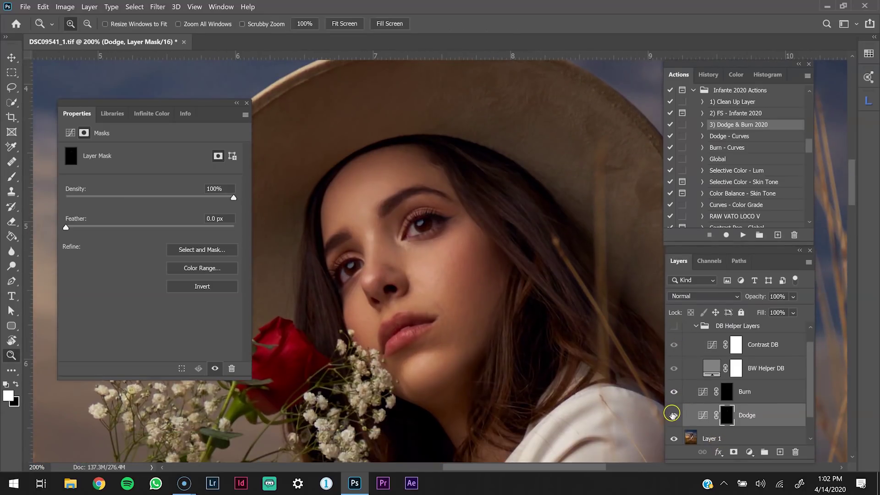
Compare the face with the Dodge and Burn layers turned off and on, and inspect each of their masks on its own.
left_click(672, 415)
left_click(674, 416)
left_click(675, 392)
left_click(675, 392)
left_click(728, 420, "alt")
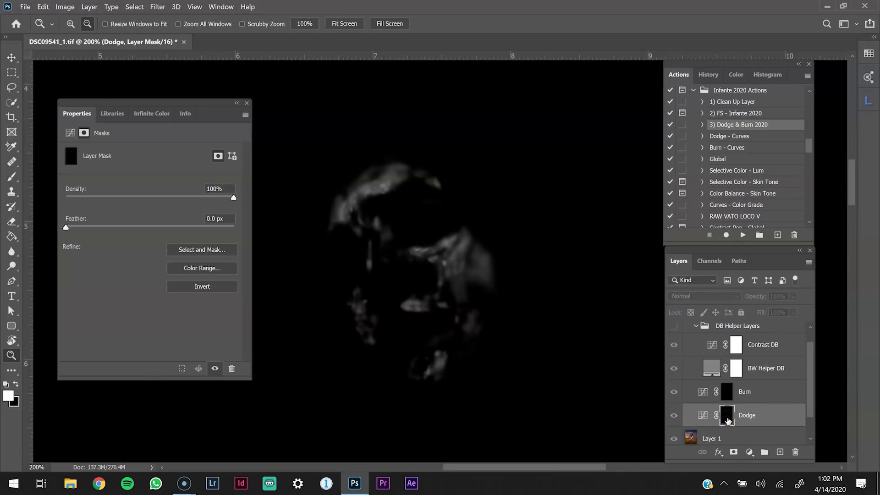
left_click(728, 420, "alt")
left_click(728, 392, "alt")
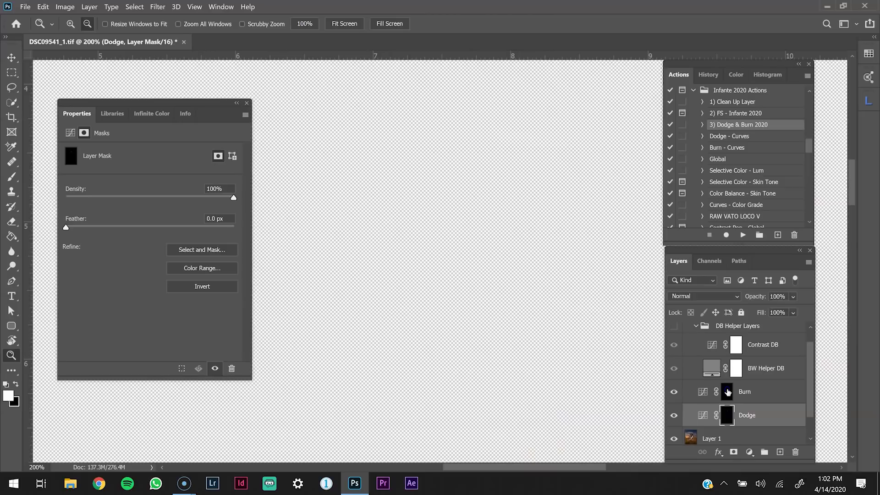
left_click(728, 392, "alt")
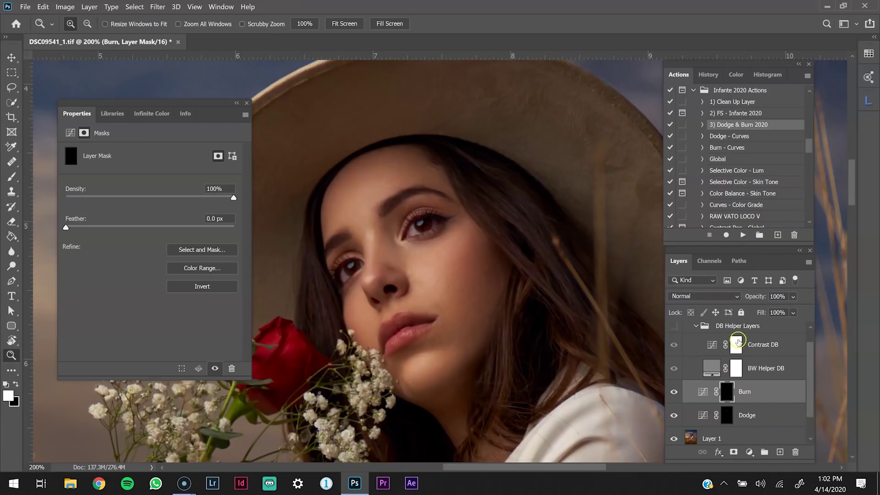
Collapse the DB Helper Layers group and run the Dodge - Curves and Burn - Curves actions to add a second pair of layers.
scroll(756, 347, "up", 1)
left_click(702, 344)
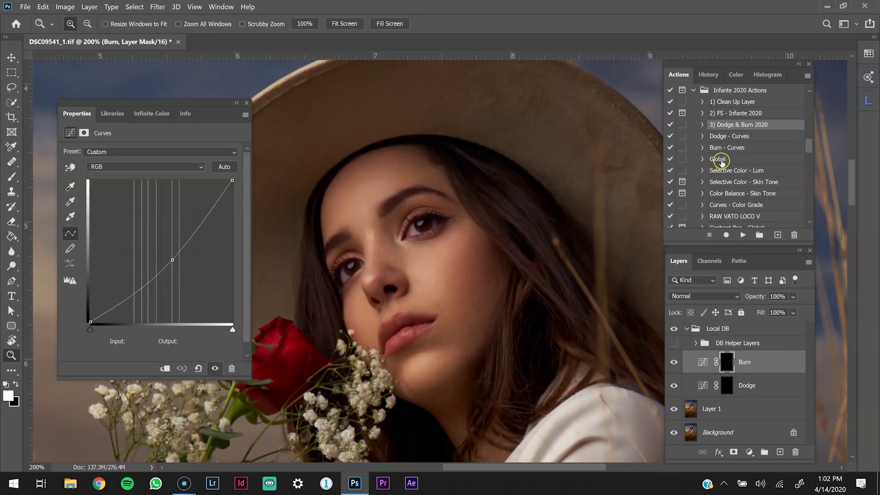
left_click(724, 137)
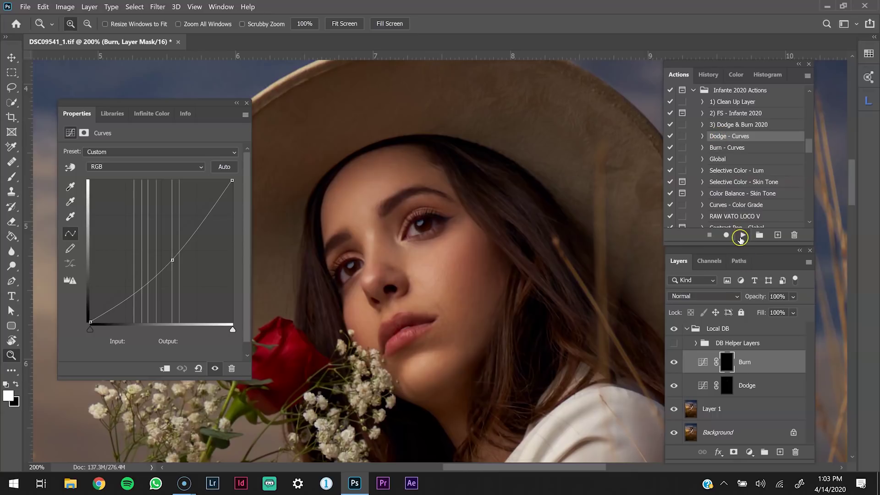
left_click(740, 235)
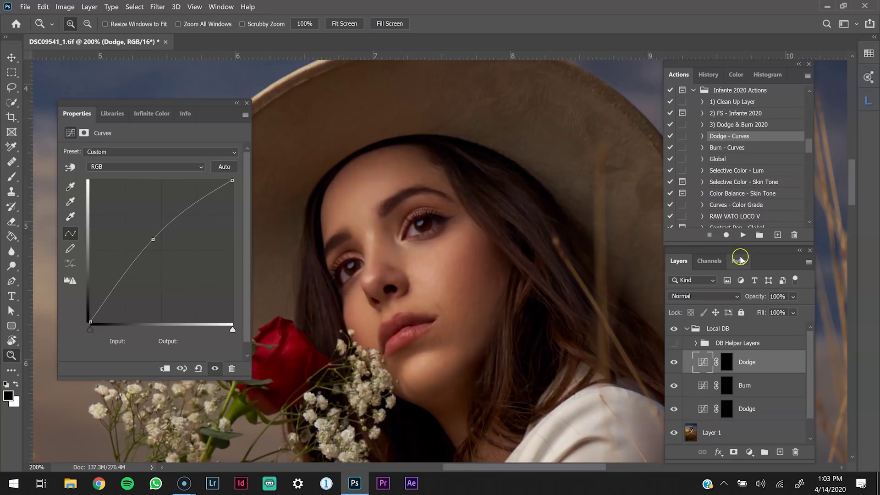
left_click(724, 147)
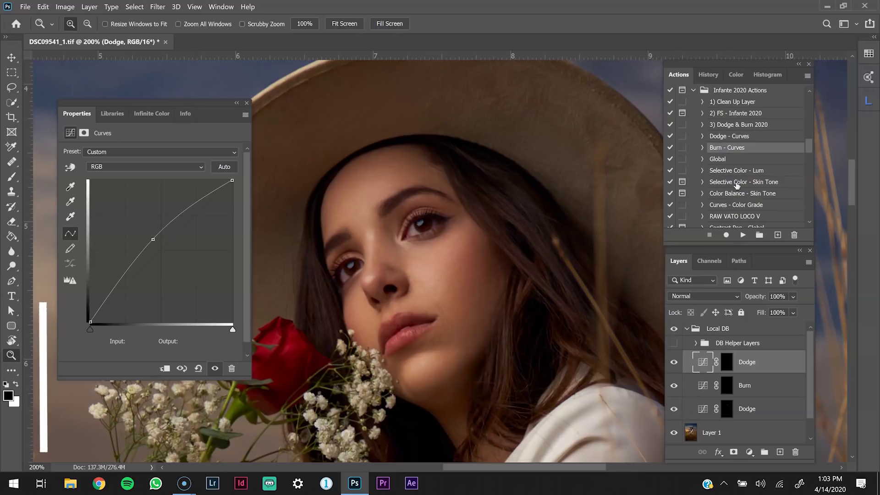
left_click(744, 234)
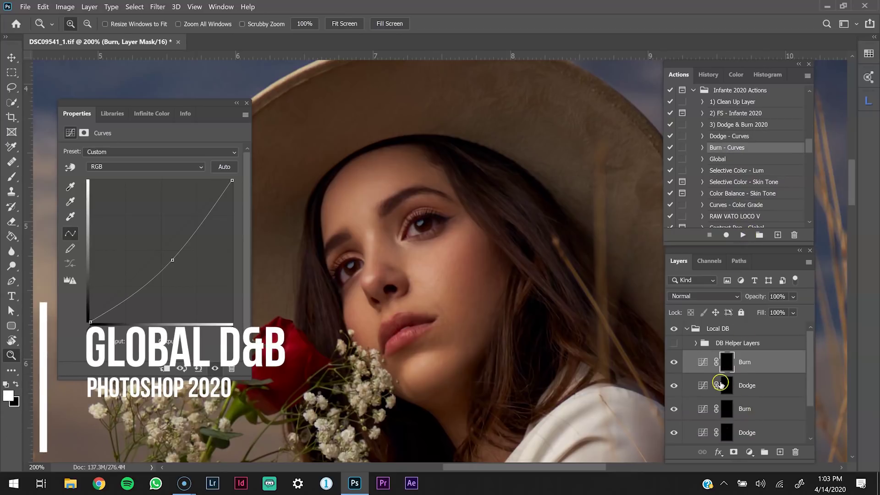
Lighten the forehead on the upper Dodge mask with a size 100 brush at 4% flow.
left_click(728, 389)
key("b")
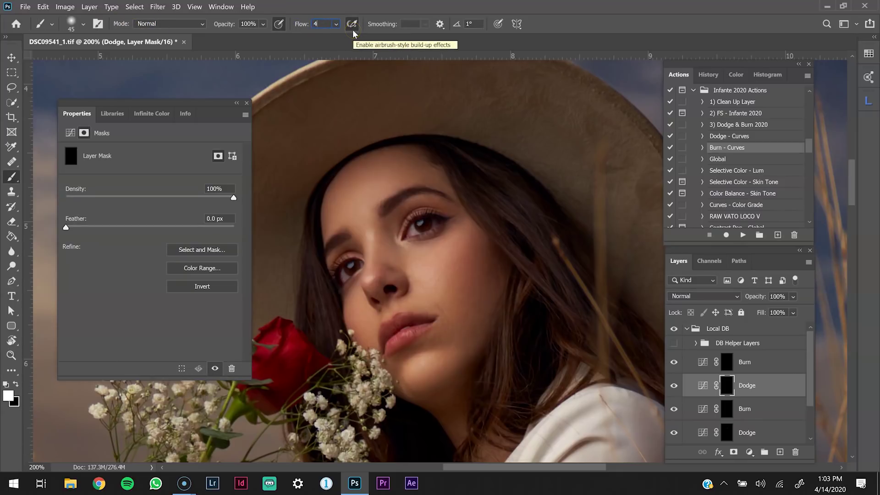
key("Return")
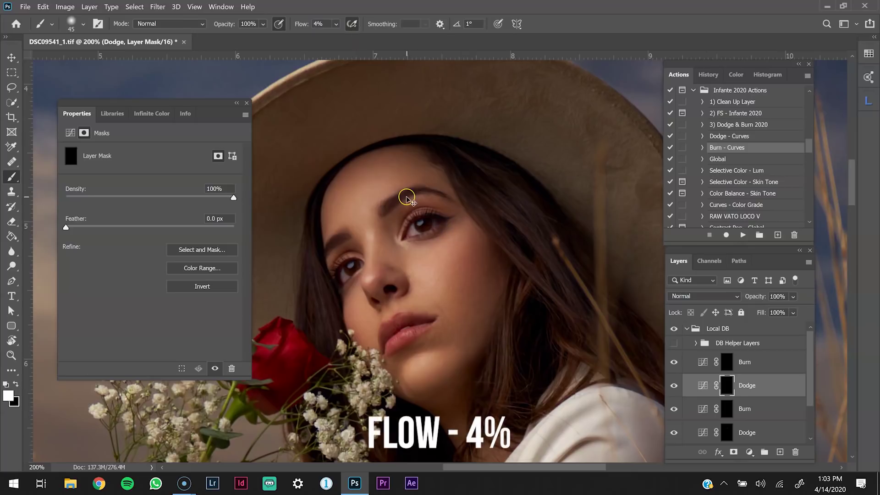
key("ctrl+minus")
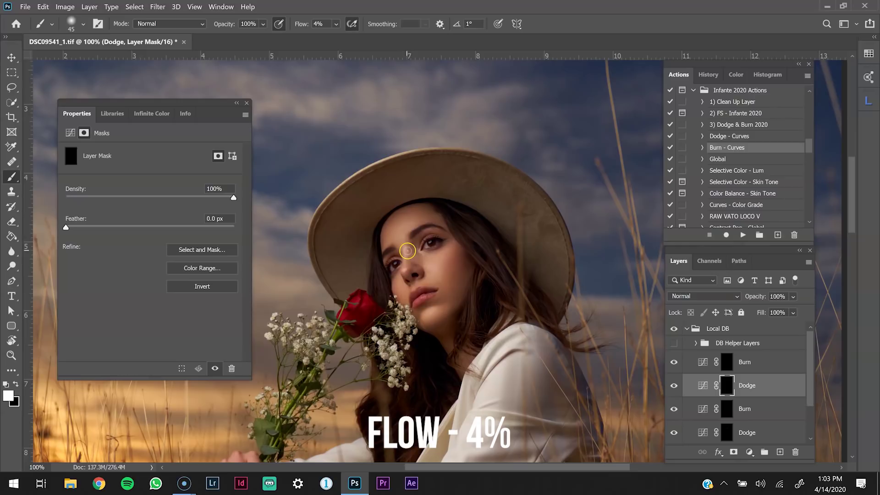
key("bracketright")
key("bracketright")
key("bracketright")
key("bracketright")
key("bracketright")
key("bracketright")
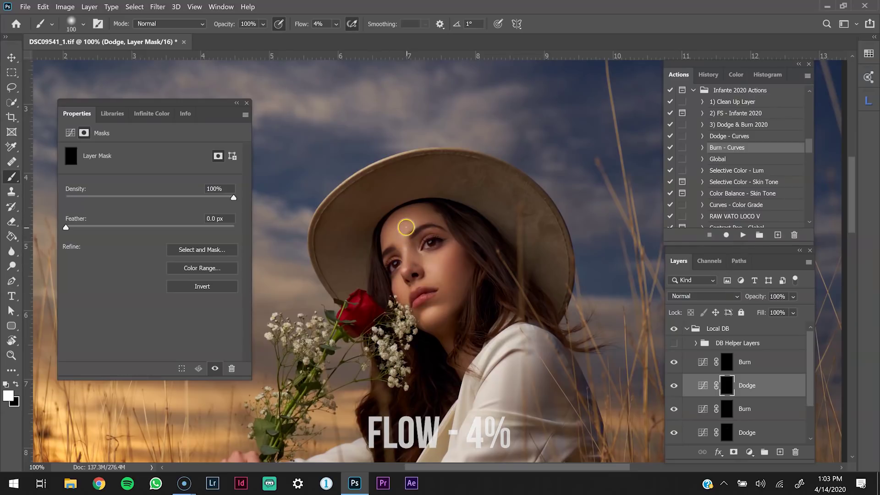
left_click_drag(408, 224, 397, 234)
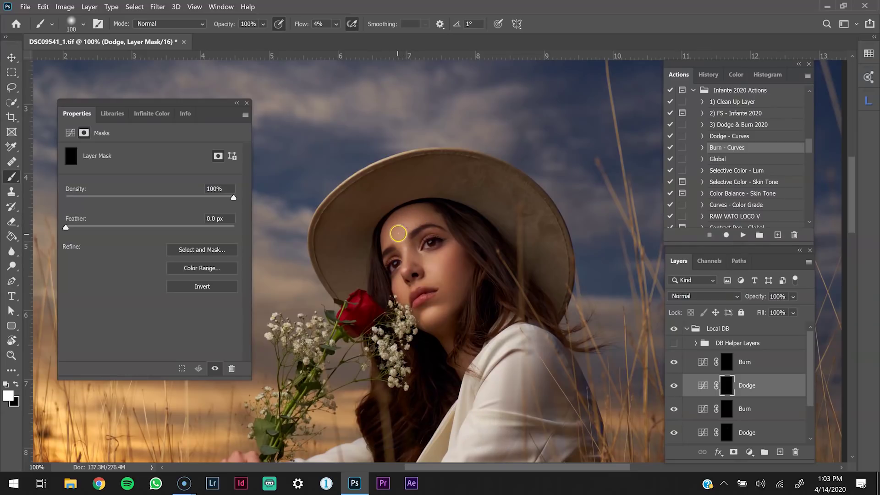
Lighten the highlight on the lower lip on the upper Dodge mask with a size 9 brush.
key("bracketleft")
key("bracketleft")
key("bracketleft")
key("bracketleft")
key("bracketleft")
key("bracketleft")
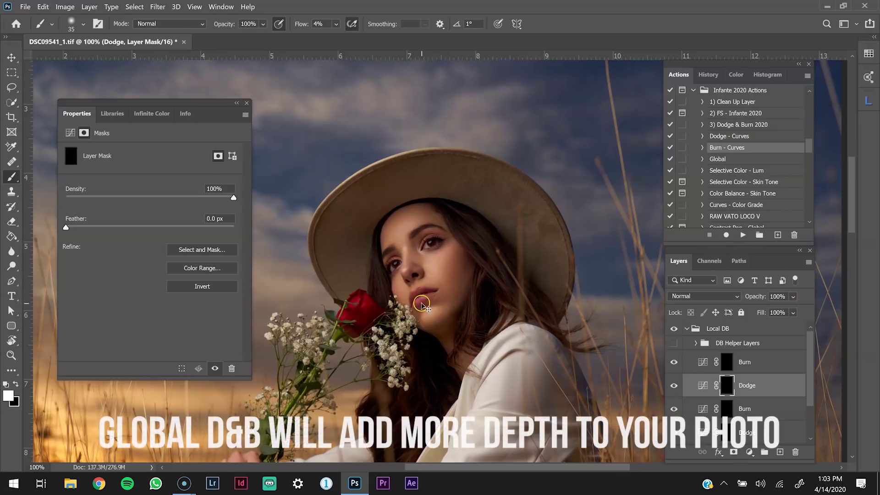
scroll(428, 312, "up", 1)
key("ctrl+plus")
key("ctrl+plus")
left_click_drag(398, 352, 412, 252)
key("bracketleft")
key("bracketleft")
key("bracketleft")
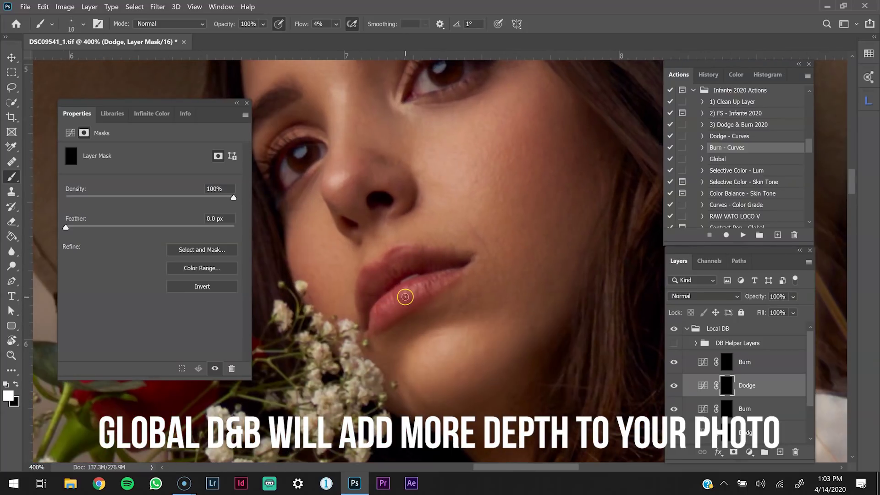
key("bracketleft")
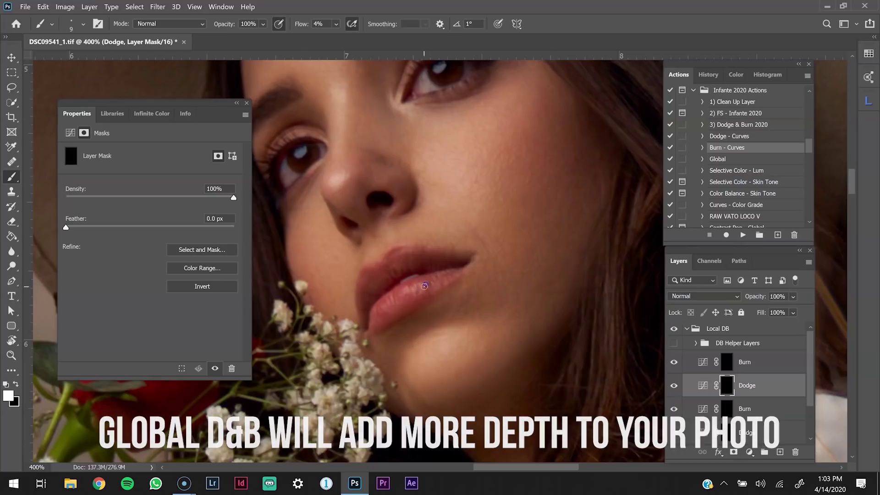
left_click_drag(416, 289, 401, 296)
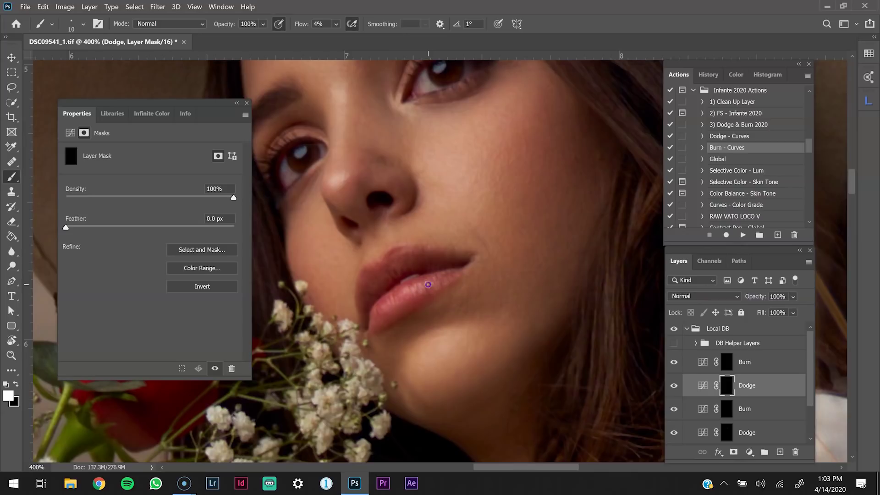
Lighten the edge of the upper lip and touch up the lower lip's highlight on the upper Dodge mask with small brushes.
key("bracketleft")
left_click(392, 252)
key("bracketright")
key("bracketright")
left_click(390, 254)
left_click(378, 262)
left_click(387, 250)
left_click(417, 287)
Darken the chin and the shadow beneath the lower lip on the upper Burn mask with brushes of size 15 to 25.
left_click(727, 362)
left_click(425, 372)
key("bracketleft")
left_click(392, 338)
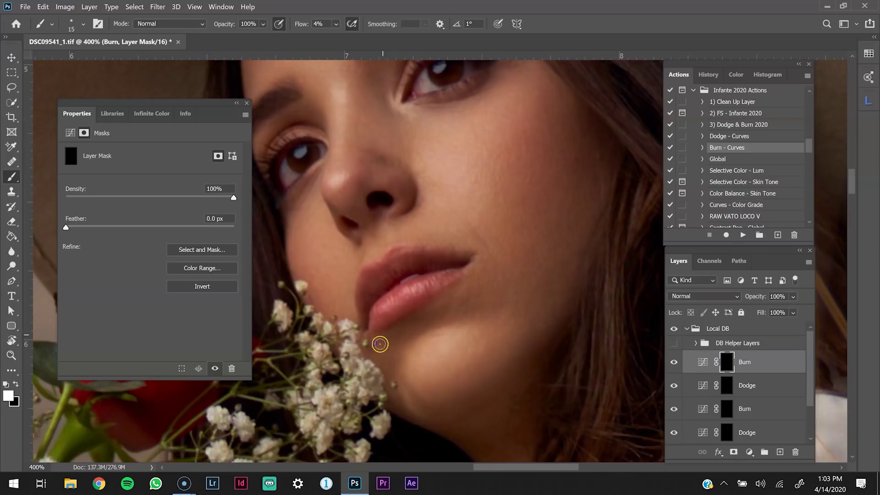
key("bracketright")
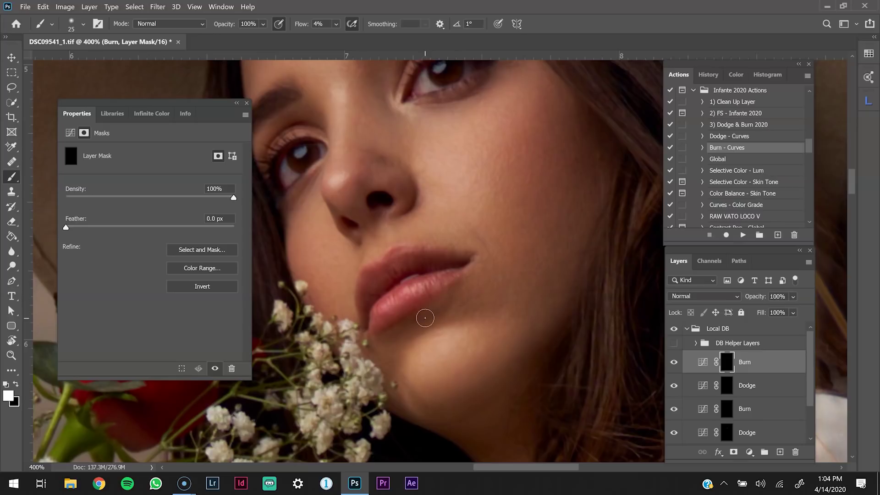
left_click(432, 308)
Darken the outer edge of the near cheek along the hair on the upper Burn mask with a larger brush.
key("bracketright")
key("bracketright")
key("ctrl+minus")
key("ctrl+minus")
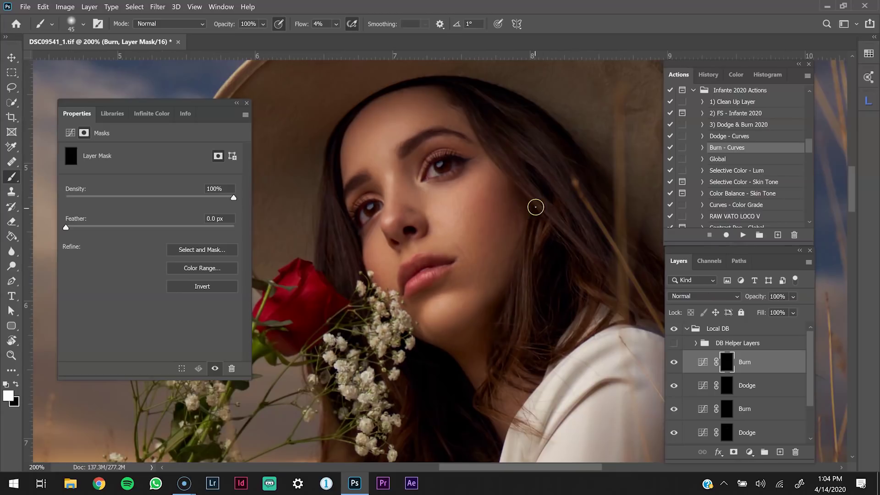
key("bracketright")
key("bracketright")
key("bracketright")
key("bracketright")
key("bracketright")
mouse_move(503, 192)
left_mouse_down()
mouse_move(513, 214)
mouse_move(515, 200)
mouse_move(495, 216)
mouse_move(502, 191)
mouse_move(502, 222)
mouse_move(497, 204)
mouse_move(513, 221)
left_mouse_up()
Deepen the shading around the near side of the face on the upper Burn mask with a brush up to size 70.
key("bracketright")
key("bracketright")
key("bracketleft")
key("bracketleft")
key("bracketleft")
key("bracketleft")
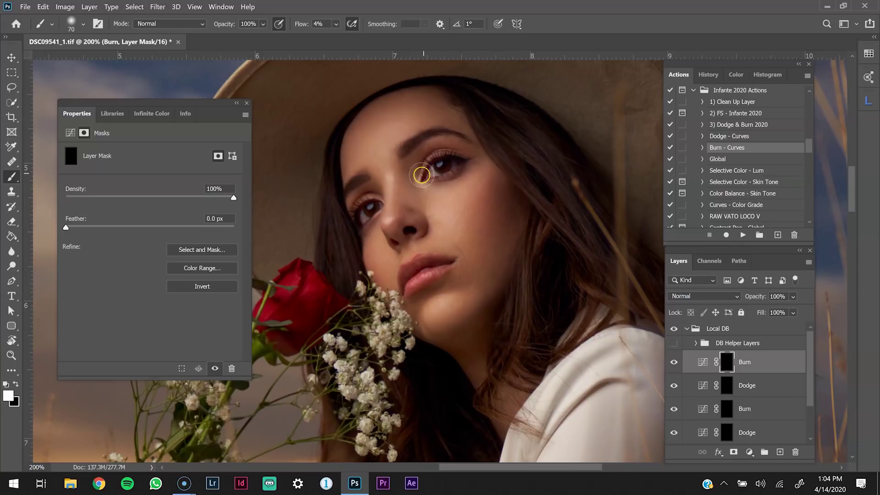
Darken the side of the nose below the near eye's inner corner on the upper Burn mask with a size 35 brush.
key("bracketleft")
key("bracketleft")
key("bracketleft")
key("bracketleft")
key("bracketleft")
key("bracketleft")
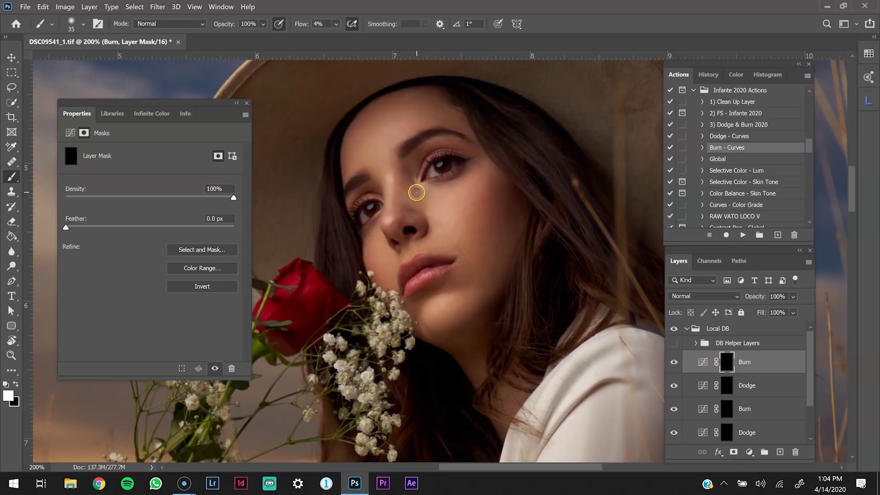
key("bracketleft")
key("bracketleft")
Darken the forehead along the hairline and around the near eye on the upper Burn mask with brushes of size 60 to 70.
key("bracketright")
key("bracketright")
key("bracketright")
key("bracketright")
key("bracketright")
key("bracketright")
key("bracketright")
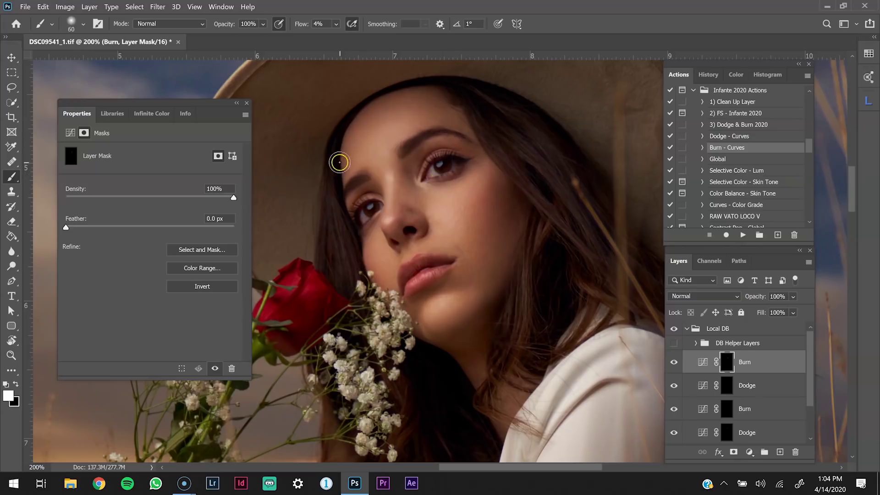
mouse_move(345, 146)
left_mouse_down()
mouse_move(346, 122)
mouse_move(373, 98)
mouse_move(417, 86)
mouse_move(462, 113)
mouse_move(441, 98)
left_mouse_up()
left_click(439, 170)
key("ctrl+minus")
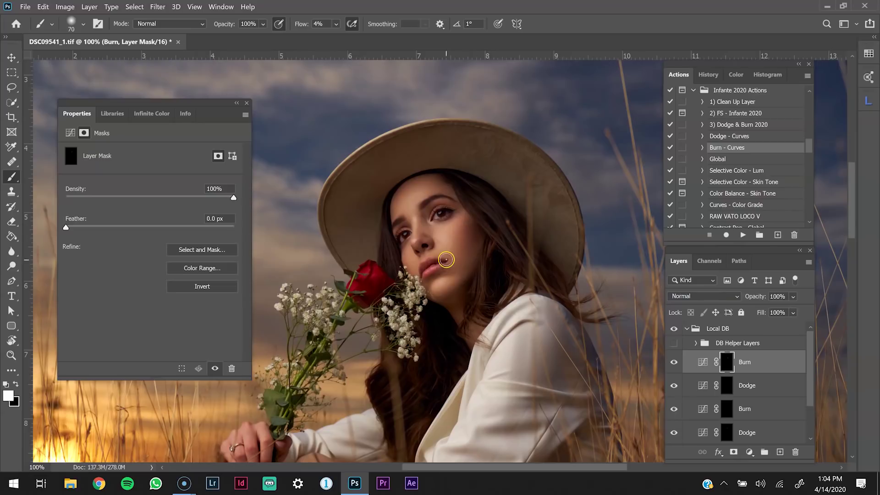
Darken the underside of the nose on the upper Burn mask with a size 20 brush.
key("ctrl+plus")
key("ctrl+plus")
key("ctrl+plus")
key("bracketleft")
key("bracketleft")
key("bracketleft")
key("bracketleft")
key("bracketleft")
key("bracketleft")
key("bracketleft")
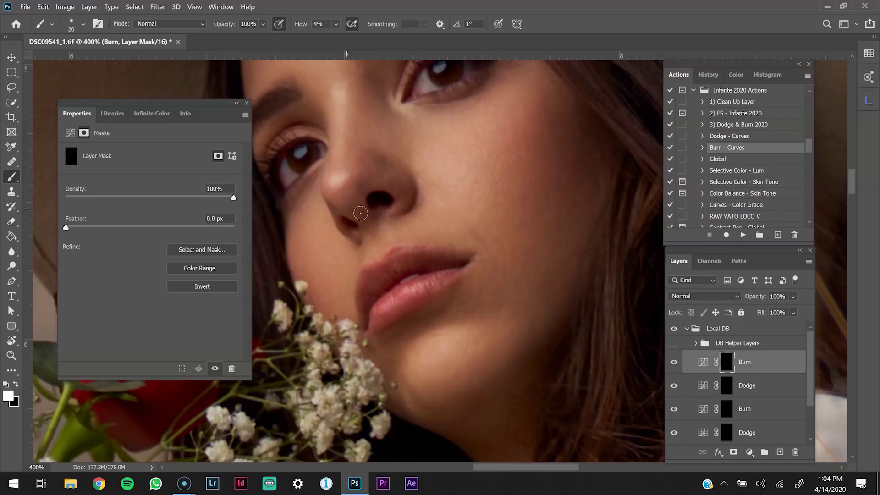
Compare the image with and without the upper Burn layer and set that layer's opacity to 86%.
key("ctrl+0")
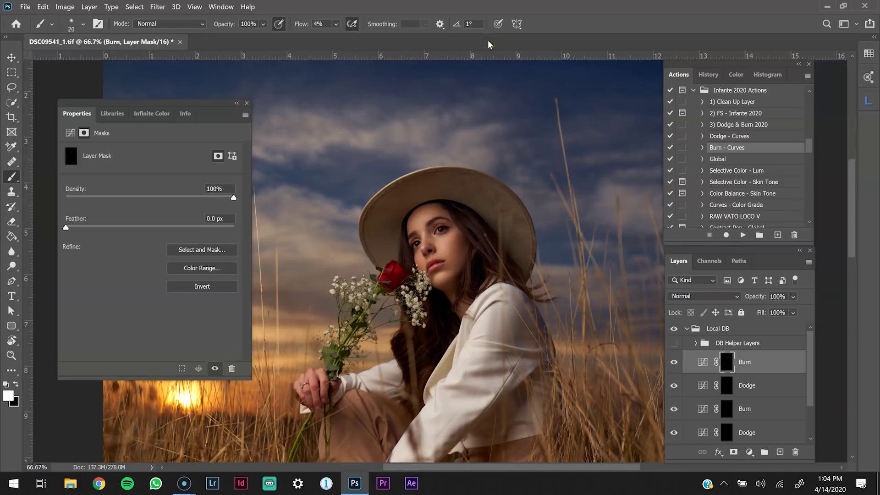
left_click(676, 362)
left_click(676, 362)
left_click(676, 362)
left_click(676, 362)
left_click(793, 296)
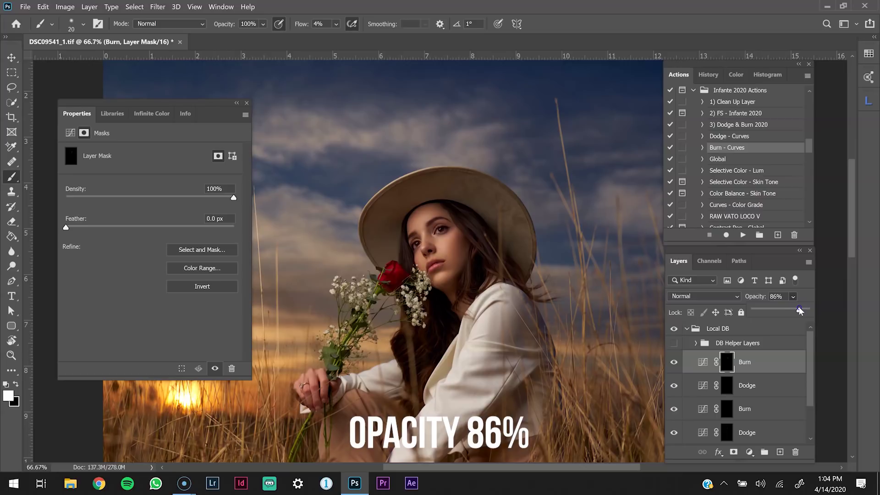
Target the upper Dodge layer's mask and set the brush flow to 10%.
left_click(733, 389)
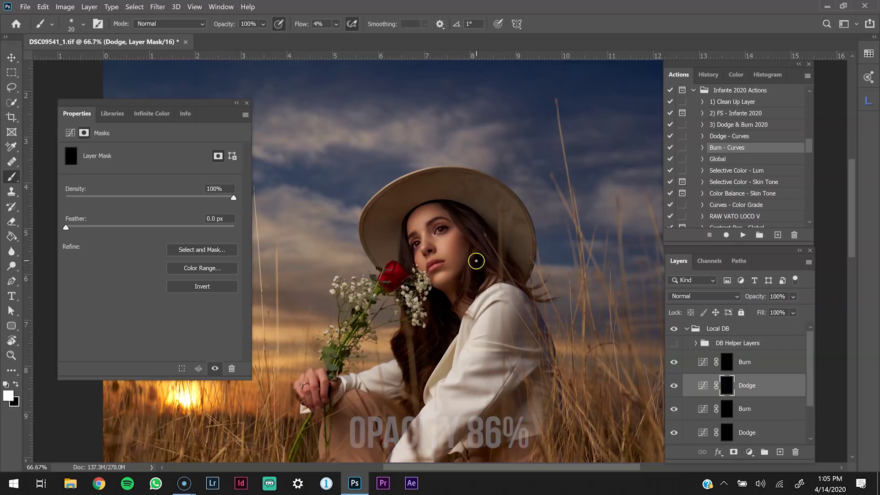
key("ctrl+1")
key("ctrl+plus")
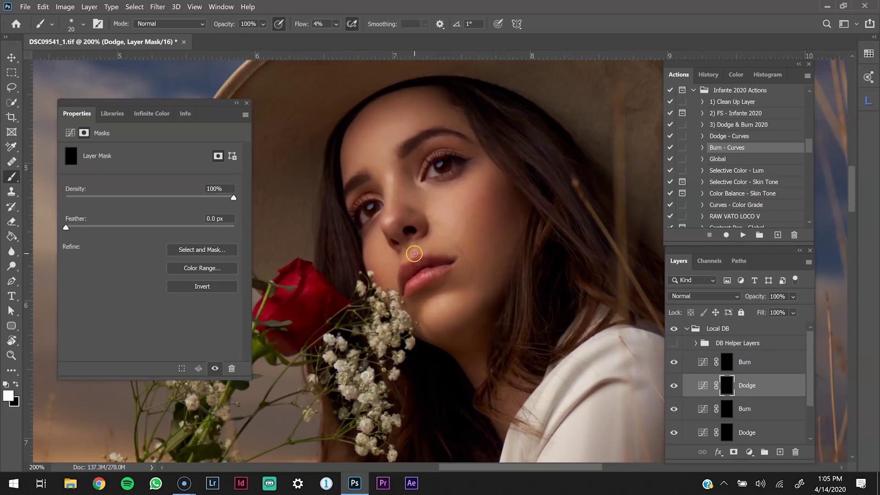
left_click(326, 28)
type("10")
key("Return")
key("ctrl+minus")
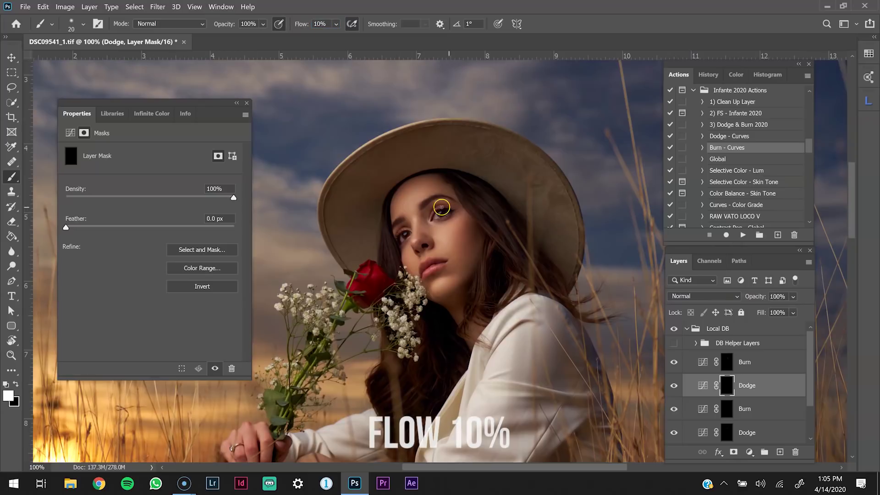
Lighten the hair strands beside the near cheek on the upper Dodge mask with a size 50 brush.
key("bracketright")
key("bracketright")
key("bracketright")
key("bracketright")
key("bracketright")
key("bracketleft")
key("bracketleft")
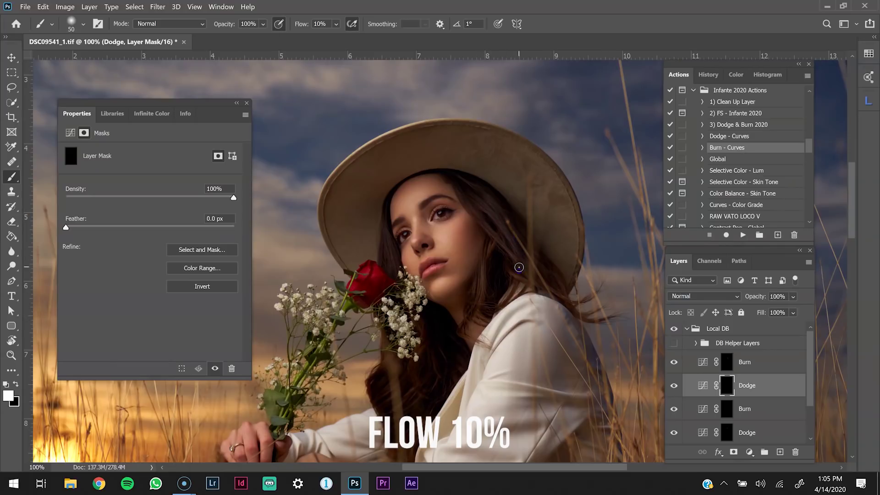
mouse_move(534, 270)
left_mouse_down()
mouse_move(524, 247)
mouse_move(537, 282)
left_mouse_up()
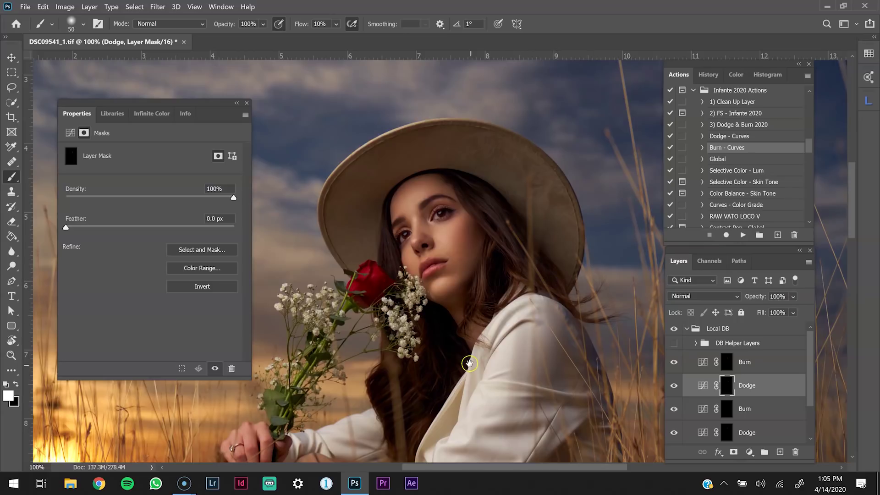
Lighten the long hair falling over the chest on the upper Dodge mask with a size 45 brush.
left_click_drag(468, 361, 500, 285)
key("bracketright")
key("bracketright")
key("bracketleft")
mouse_move(448, 345)
left_mouse_down()
mouse_move(444, 382)
mouse_move(453, 321)
mouse_move(436, 333)
mouse_move(442, 295)
mouse_move(416, 315)
mouse_move(458, 275)
left_mouse_up()
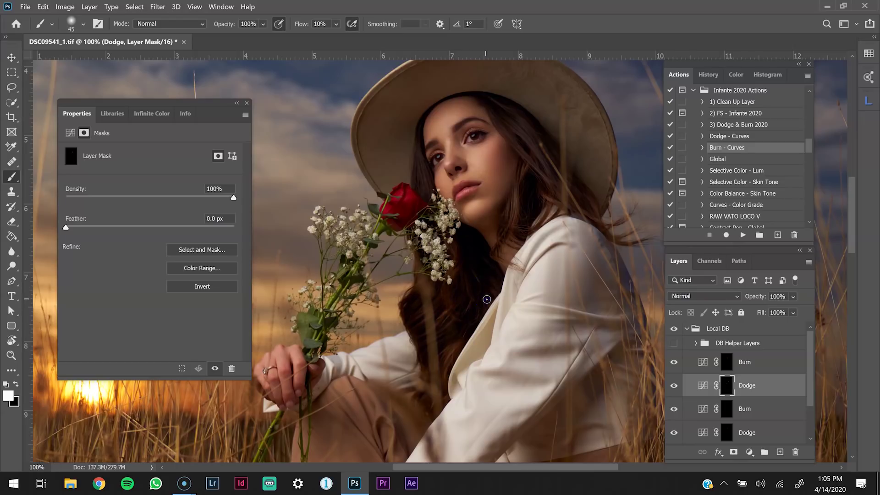
mouse_move(502, 280)
left_mouse_down()
mouse_move(505, 232)
mouse_move(512, 245)
left_mouse_up()
Lighten the catchlight, iris and white of the near eye on the upper Dodge mask with brushes of size 9 to 20.
key("z")
left_click_drag(477, 135, 485, 147)
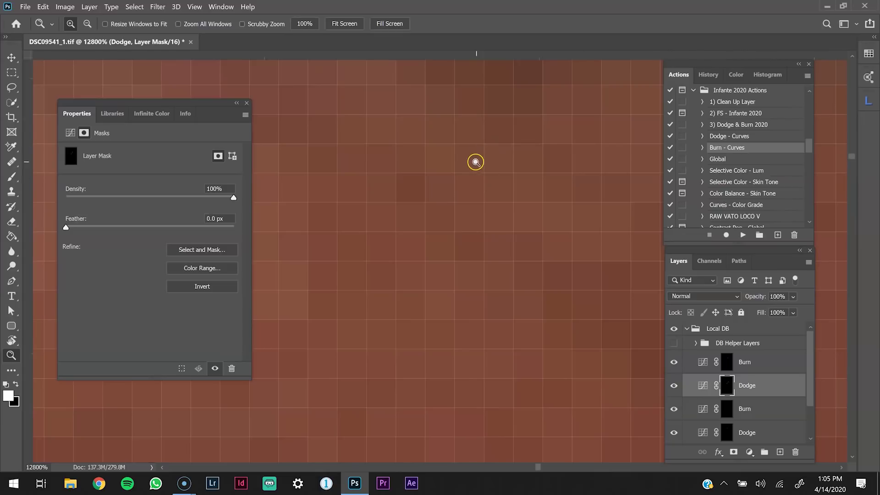
key("ctrl+minus")
key("ctrl+minus")
key("ctrl+minus")
key("ctrl+minus")
key("ctrl+minus")
key("ctrl+minus")
key("ctrl+minus")
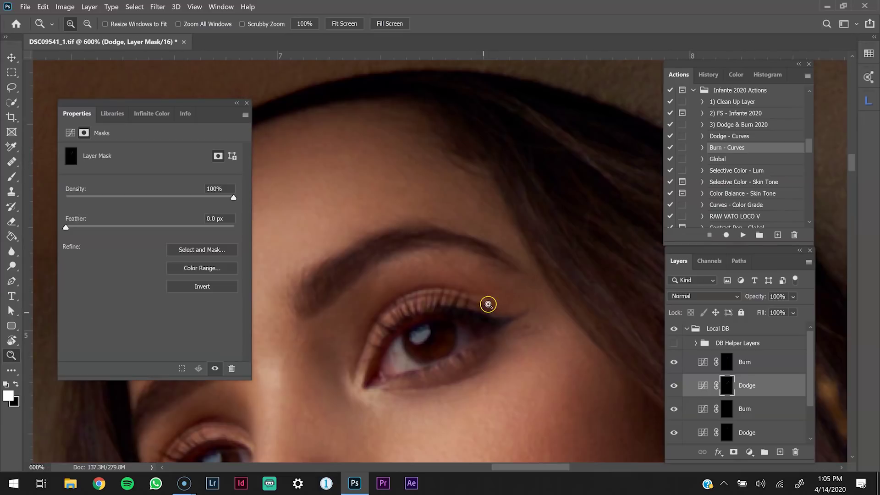
left_click_drag(417, 354, 473, 219)
key("b")
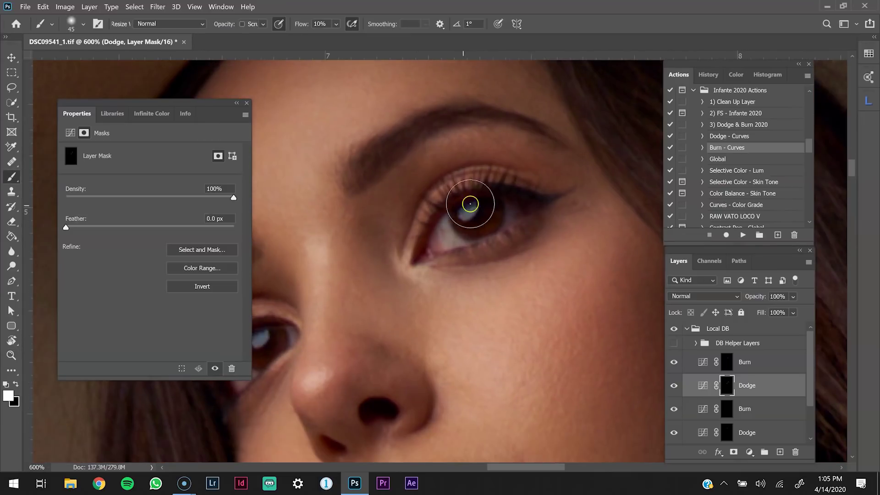
key("bracketleft")
key("bracketleft")
key("bracketleft")
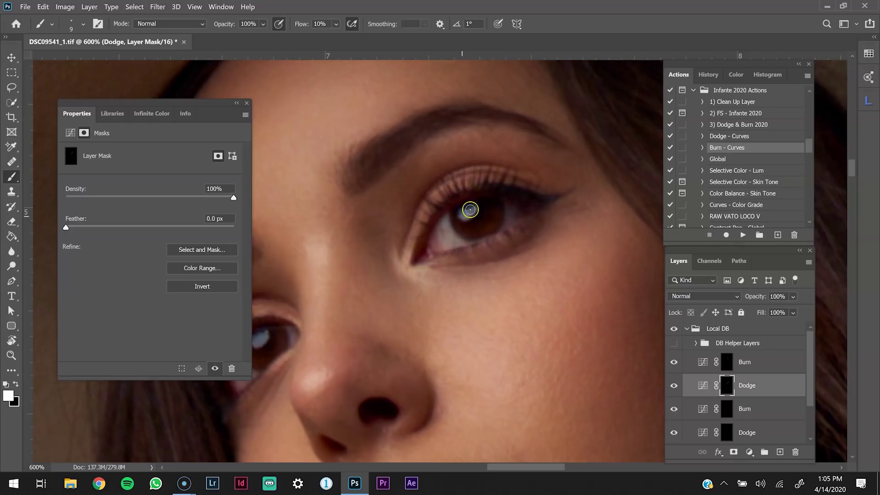
left_click(467, 210)
key("bracketright")
key("bracketright")
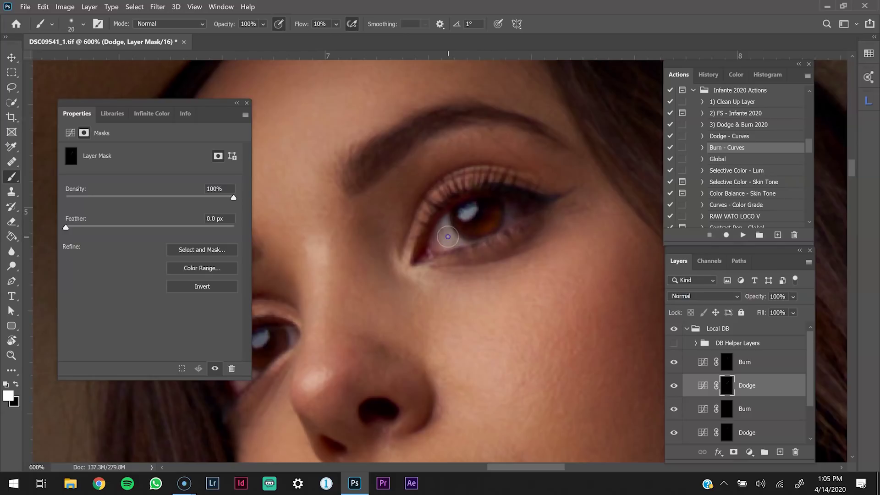
Lighten the catchlight and white of the far eye on the upper Dodge mask with a brush of about size 10.
key("bracketleft")
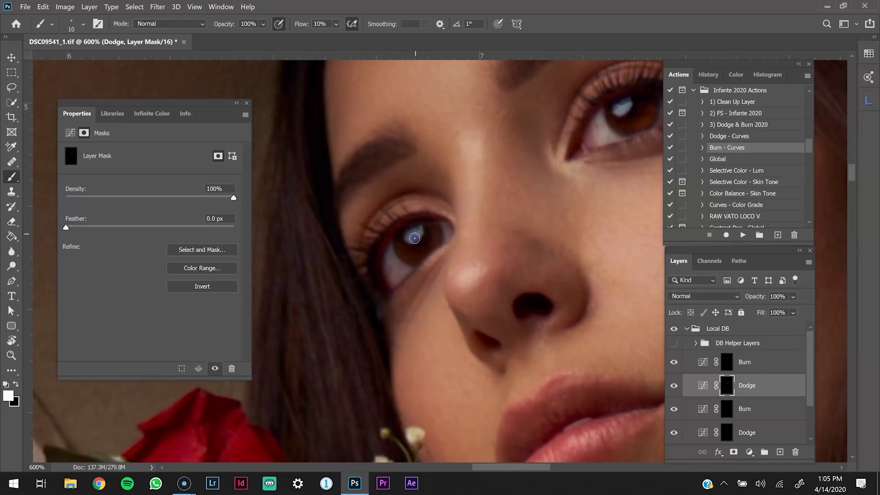
key("bracketleft")
left_click(450, 231)
left_click_drag(396, 267, 395, 267)
key("bracketright")
Group the upper Burn and Dodge layers.
key("ctrl+minus")
key("ctrl+minus")
key("ctrl+minus")
key("ctrl+minus")
key("ctrl+minus")
key("ctrl+minus")
key("ctrl+minus")
key("ctrl+minus")
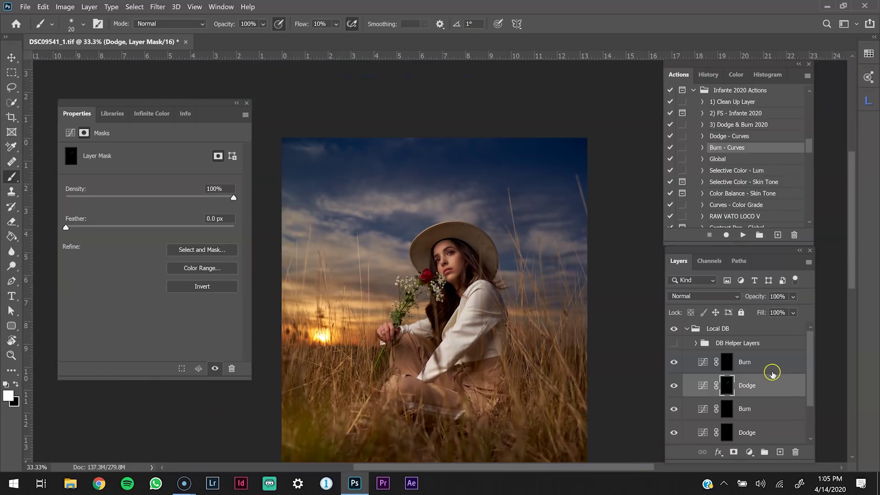
left_click(772, 368, "shift")
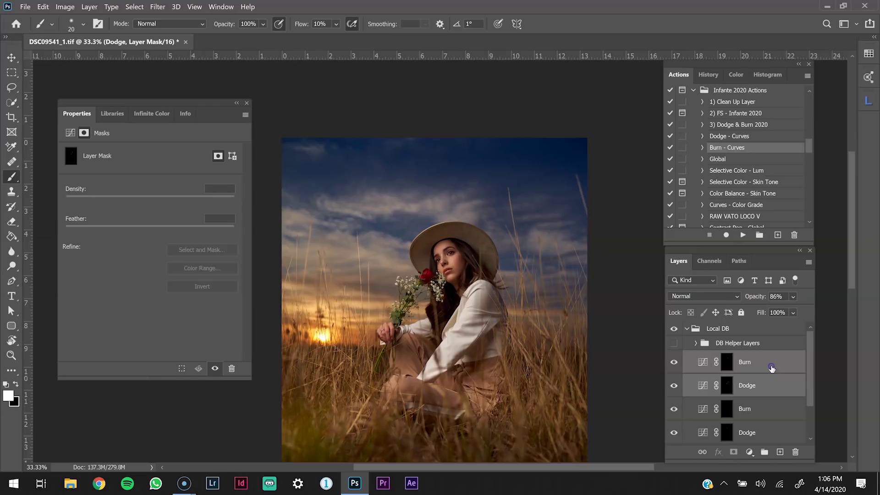
key("ctrl+g")
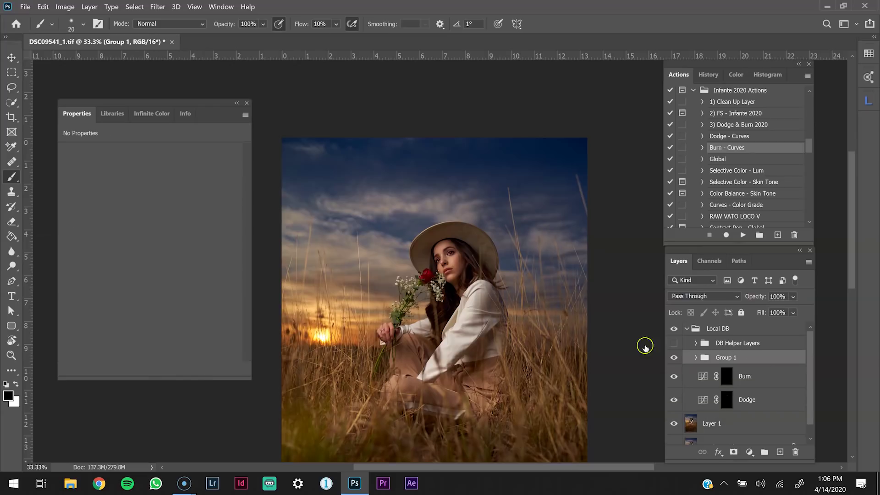
Compare the portrait with and without the group holding the upper Burn and Dodge layers.
left_click(673, 358)
key("z")
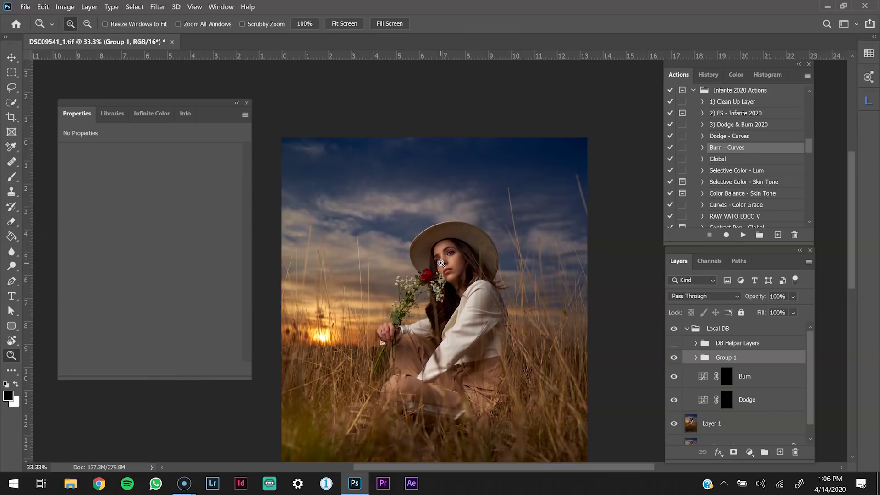
left_click(442, 263)
left_click(473, 260)
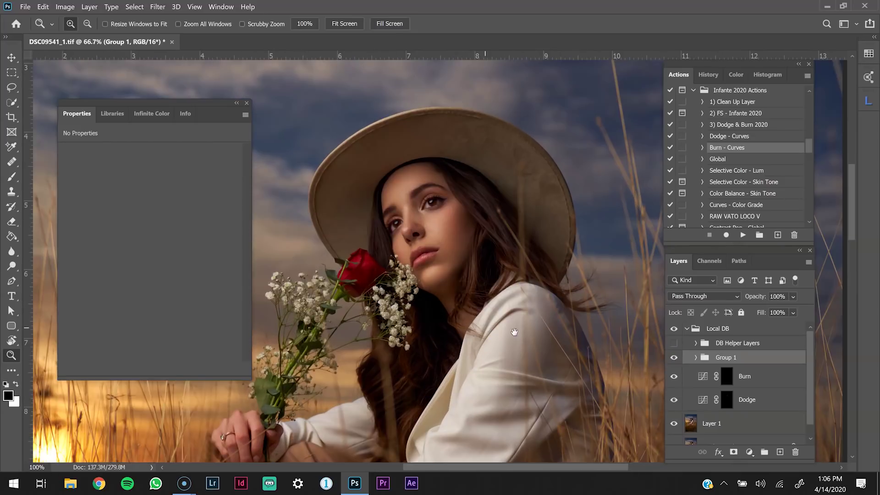
left_click(493, 331)
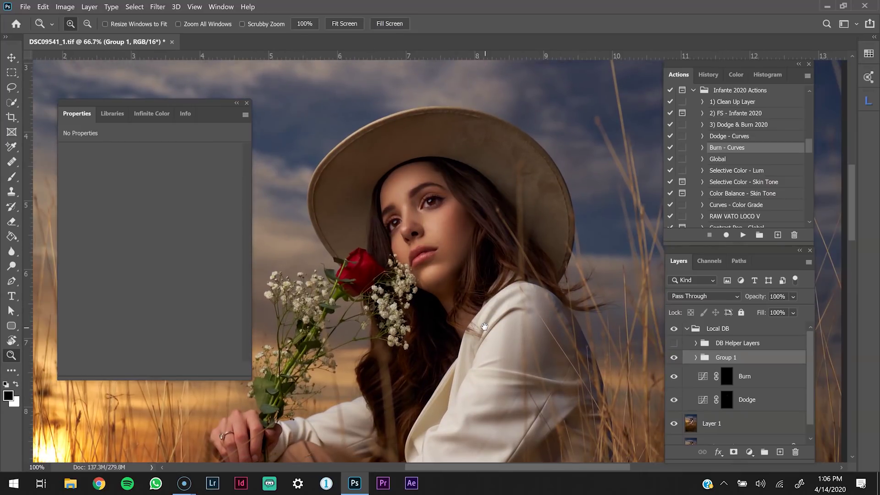
left_click(674, 359)
left_click(674, 359)
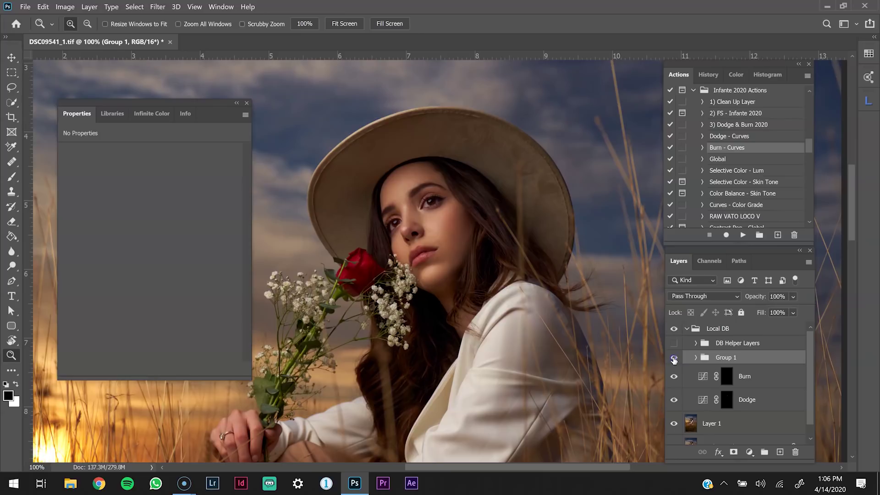
Group the remaining Burn and Dodge layers below Group 1.
left_click(745, 380)
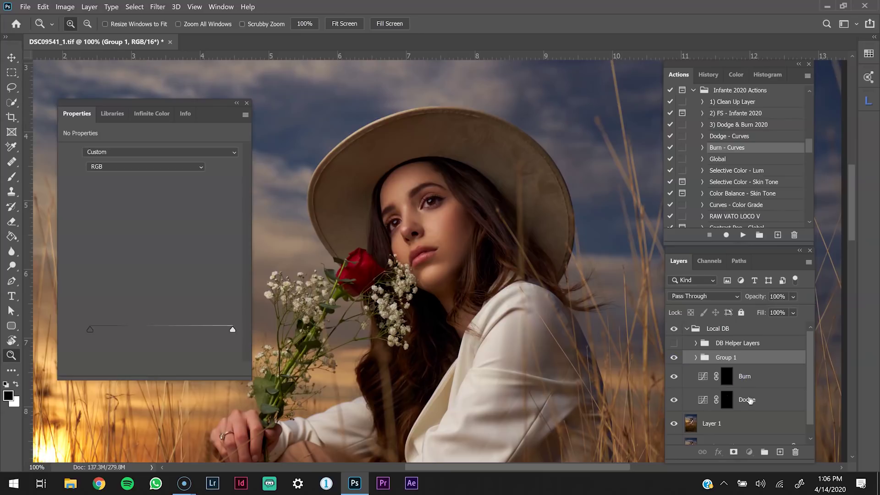
left_click(752, 402, "shift")
key("ctrl+g")
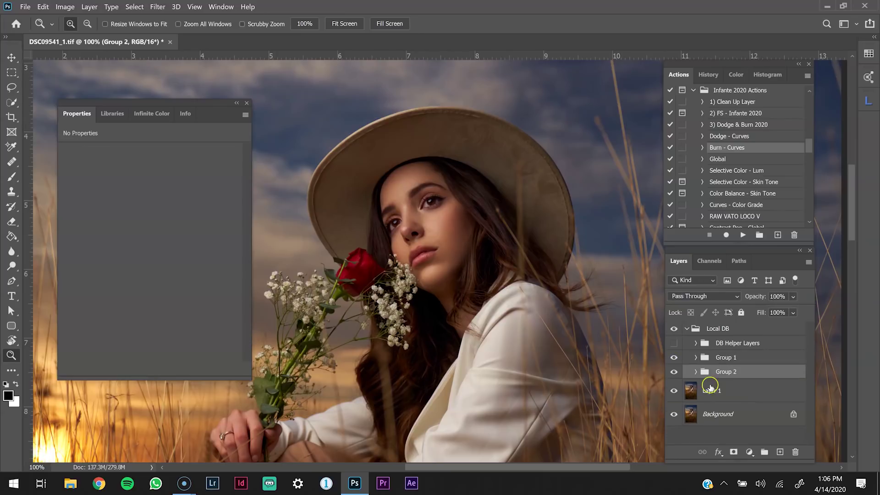
Compare the image with and without both dodge and burn groups and the whole Local DB group.
left_click(674, 374)
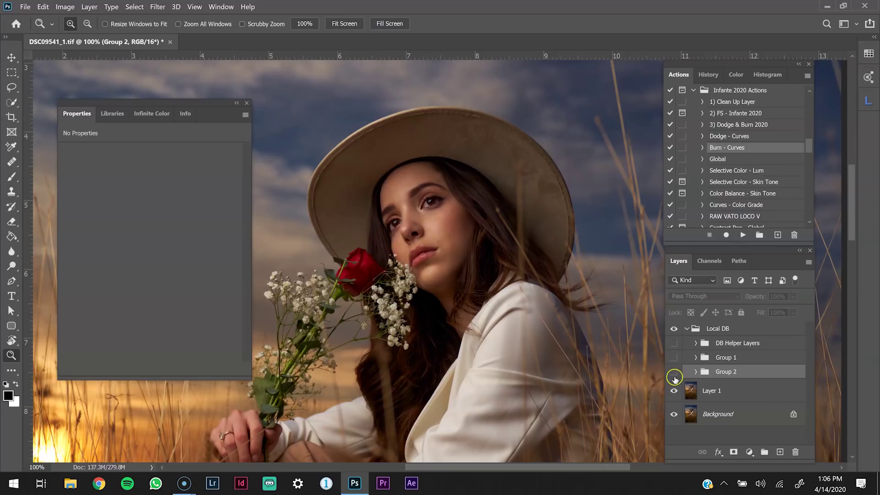
left_click_drag(675, 375, 674, 358)
left_click(677, 329)
left_click(677, 330)
left_click(677, 329)
key("ctrl+minus")
key("ctrl+minus")
key("ctrl+minus")
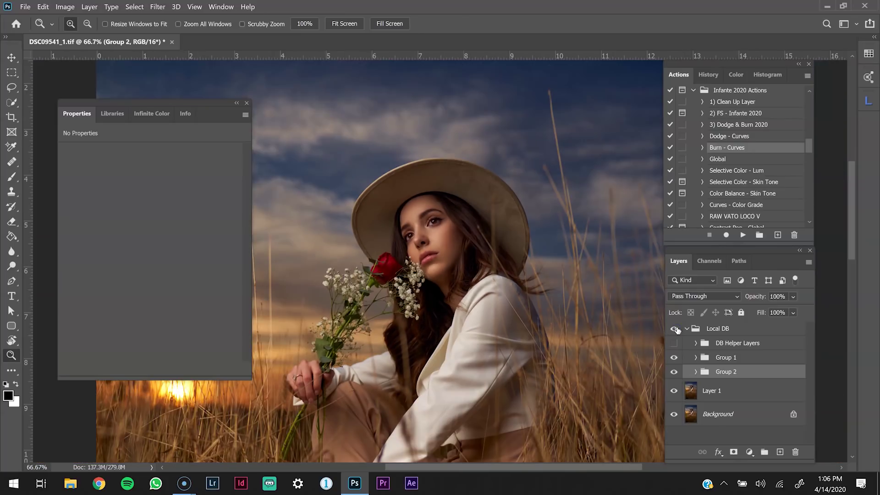
key("ctrl+minus")
key("ctrl+plus")
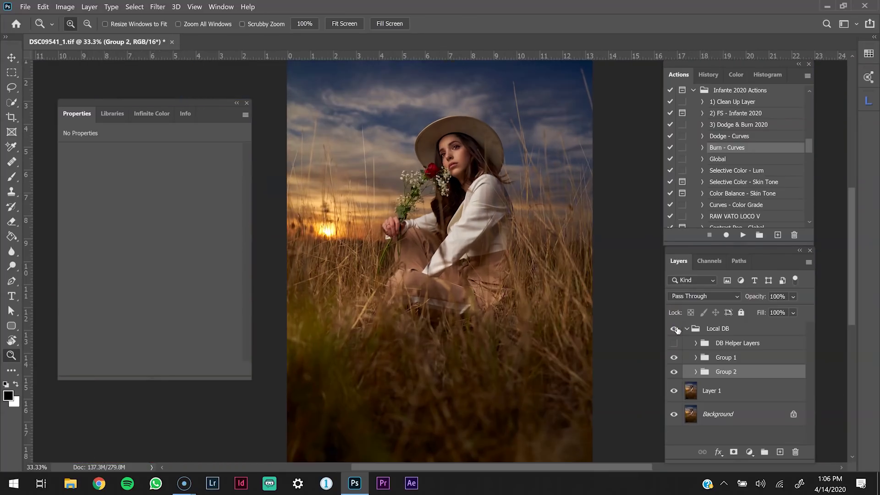
left_click_drag(499, 191, 502, 209)
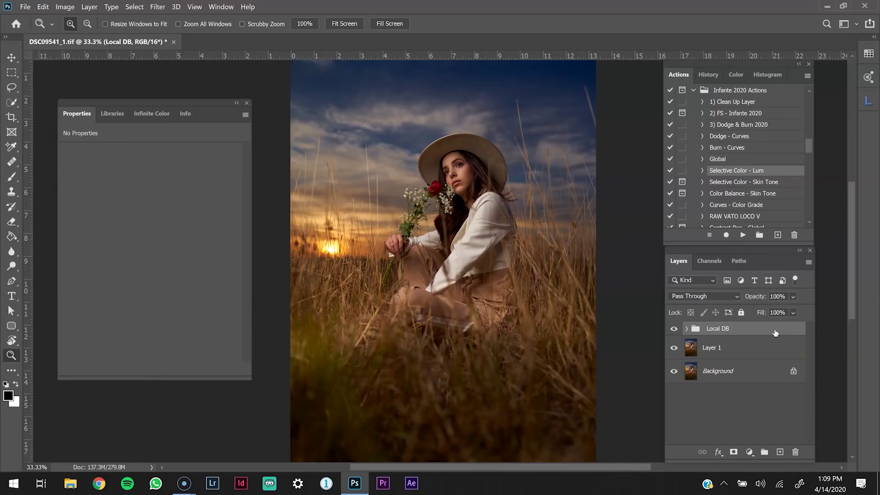
Run the Selective Color - Lum action and set the Reds to Cyan -6, Magenta -6, Yellow 11 and Black -4.
left_click(743, 235)
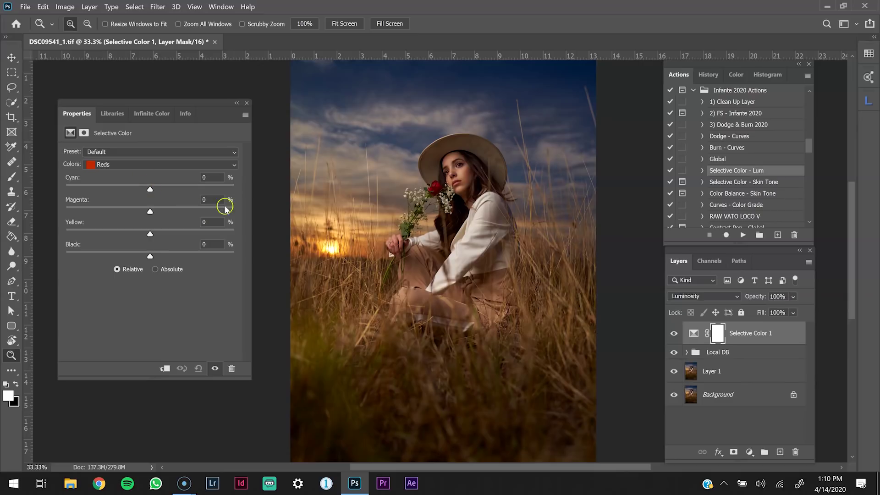
left_click(219, 178)
type("-6-6")
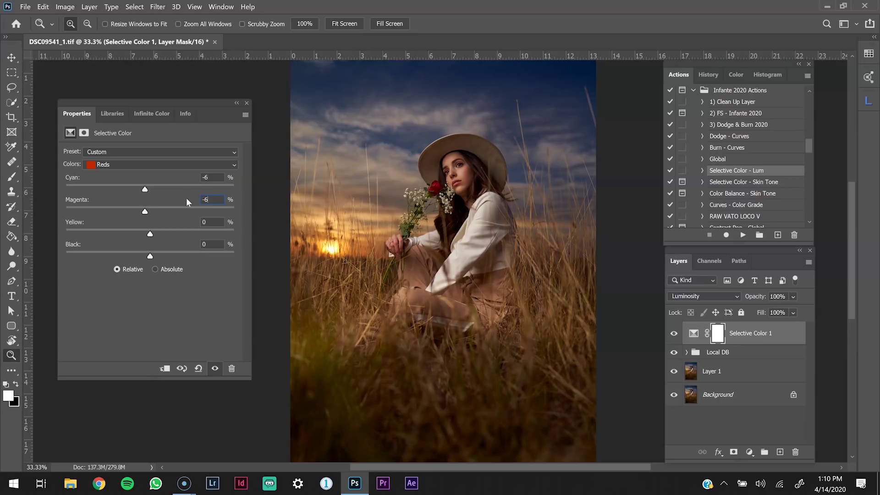
left_click(215, 222)
type("11")
left_click(214, 244)
type("-4")
Set the Yellows of the Selective Color 1 layer to Cyan +39, Magenta +2 and Yellow +5.
left_click(169, 166)
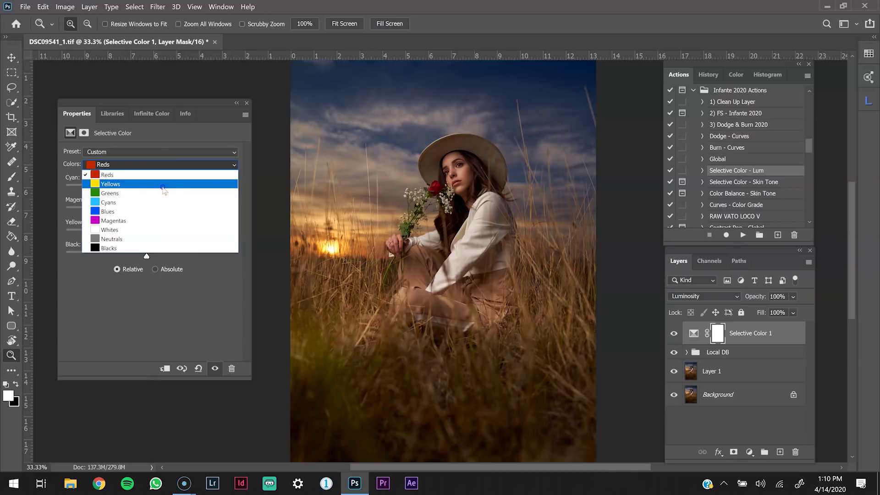
left_click(163, 186)
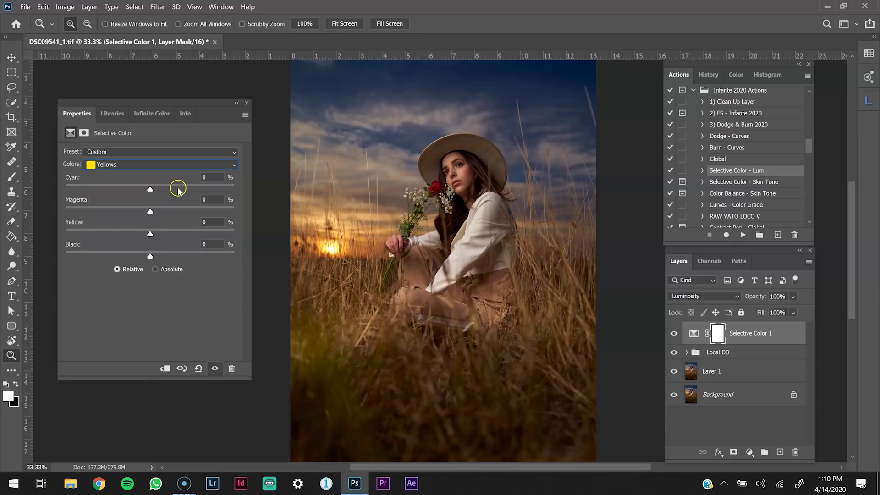
left_click(212, 178)
double_click(186, 177)
type("39")
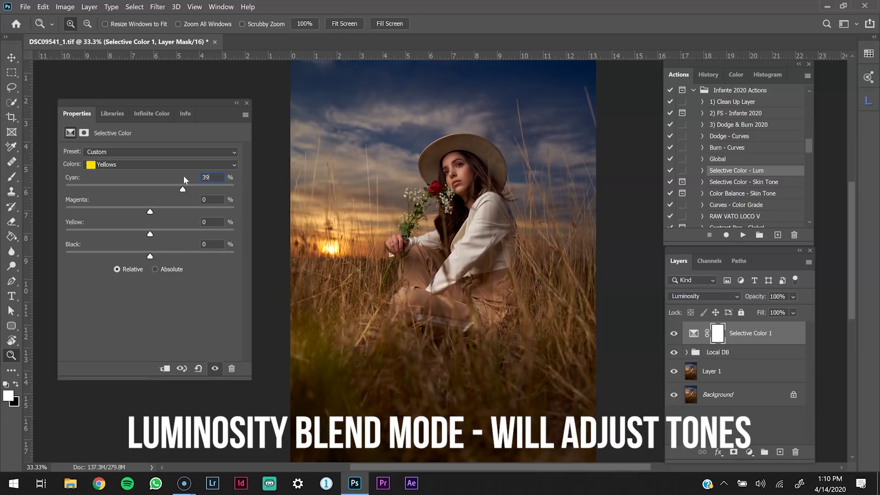
double_click(210, 200)
type("2")
double_click(210, 222)
type("5")
left_click(219, 244)
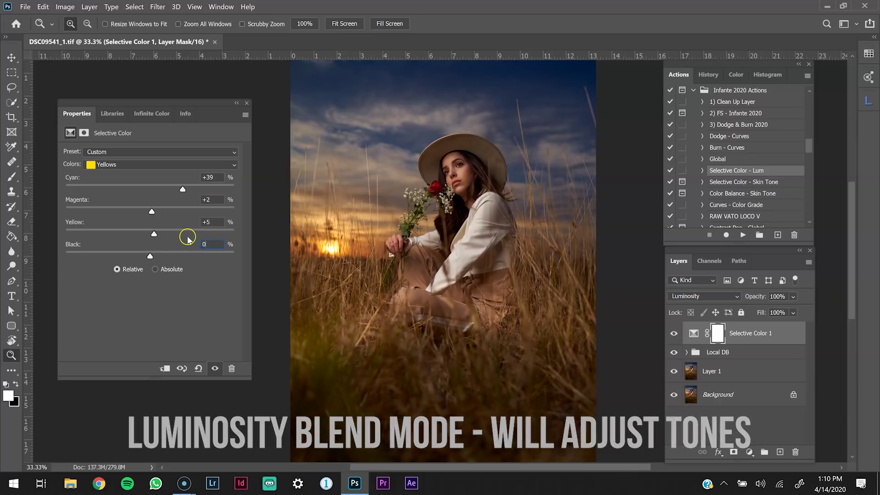
Set the Blues of the Selective Color 1 layer to Cyan +5, Magenta +4, Yellow +38 and Black +24.
left_click(217, 166)
left_click(176, 212)
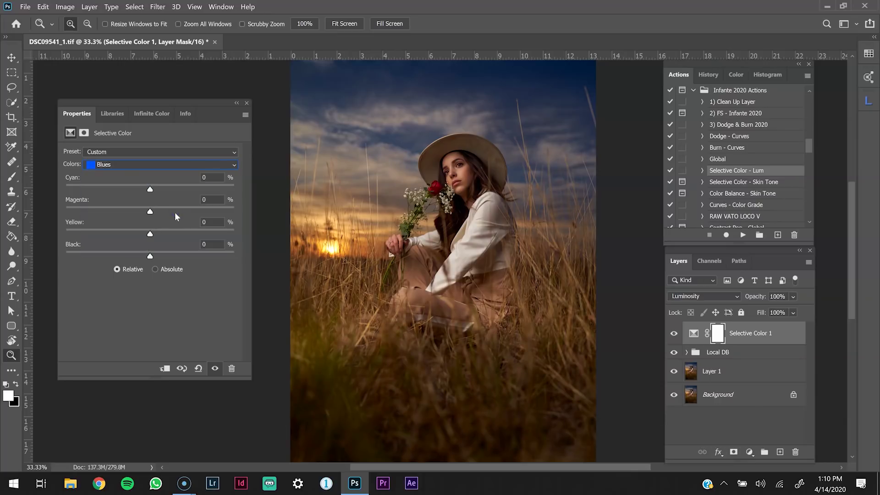
left_click(212, 177)
type("5")
key("Tab")
type("4")
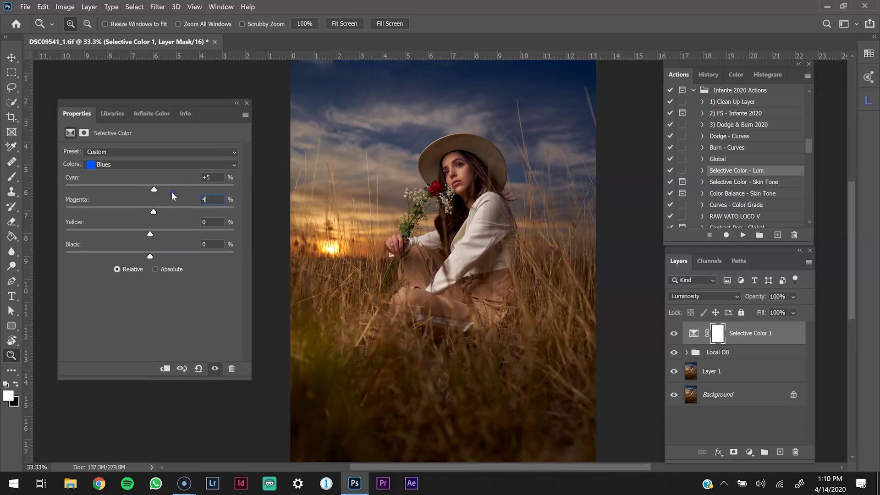
left_click(207, 223)
type("382")
key("Return")
type("24")
key("Return")
Compare the portrait with and without the Selective Color 1 layer.
left_click(673, 333)
left_click(673, 333)
left_click(673, 334)
left_click(673, 334)
left_click(673, 333)
left_click(673, 333)
Add a second Selective Color adjustment layer above Selective Color 1 and invert its mask to black.
left_click(753, 452)
left_click(753, 453)
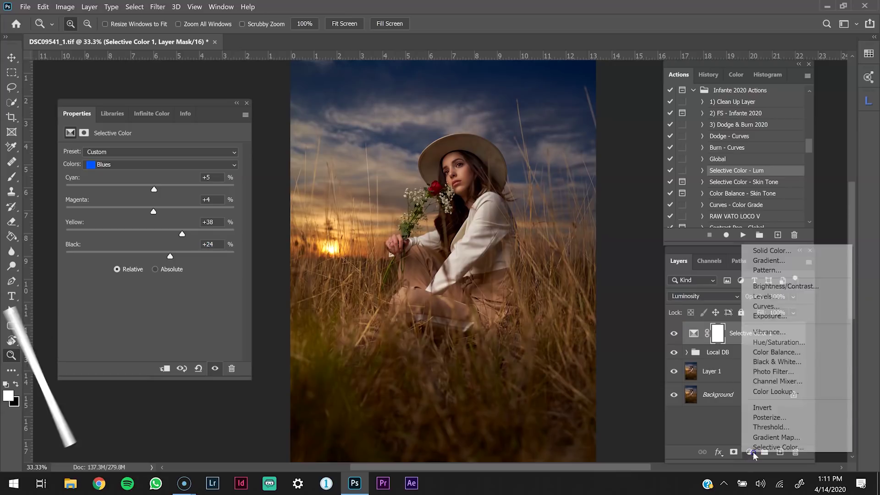
left_click(782, 447)
left_click(718, 339)
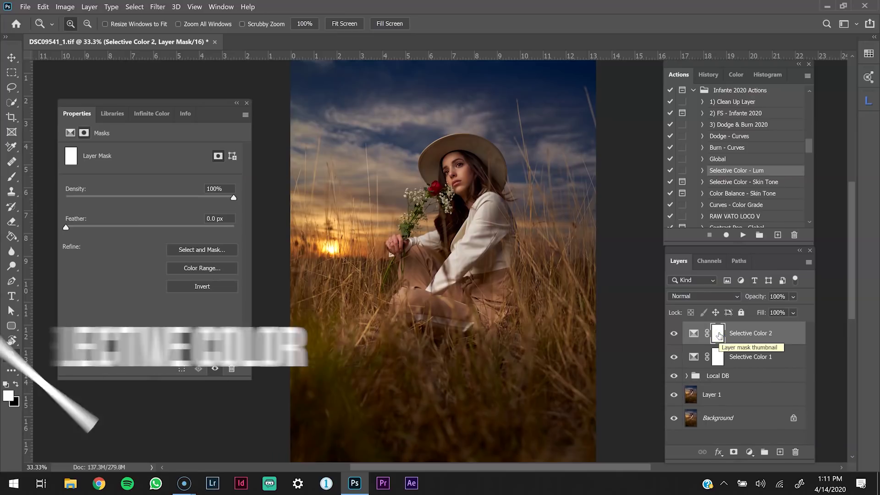
key("ctrl+i")
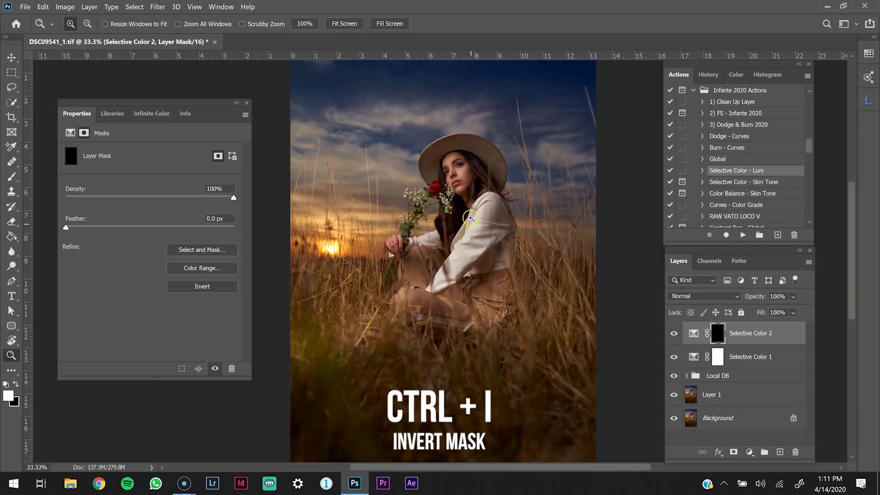
Set up the Brush tool with a size of 125 and 100% flow for painting on the woman's face.
left_click(459, 185)
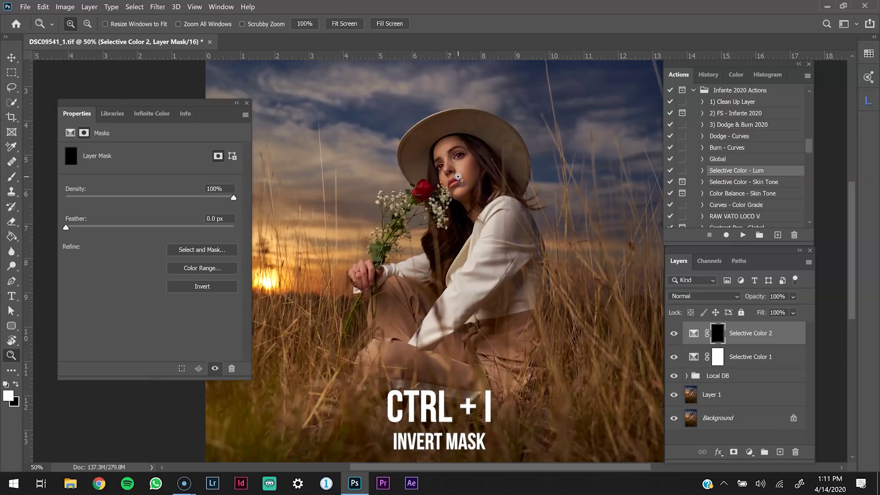
left_click(462, 165)
key("b")
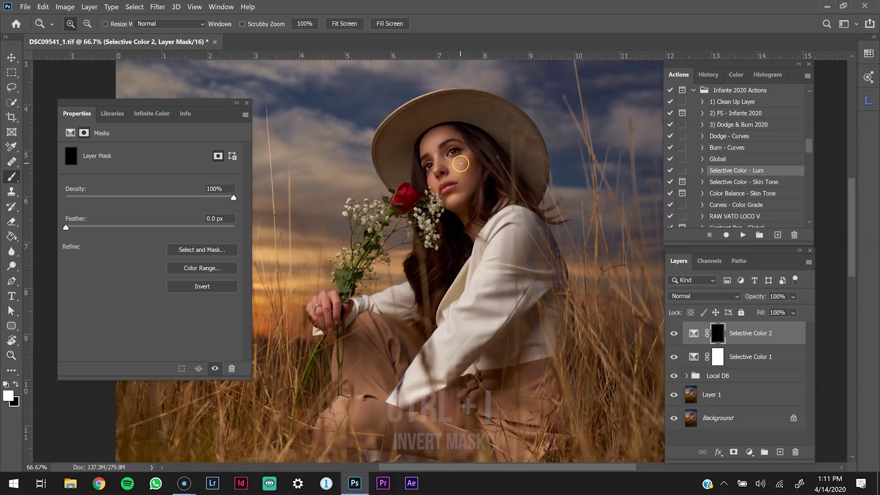
key("bracketright")
key("bracketright")
key("bracketright")
key("bracketright")
key("bracketright")
key("bracketright")
key("bracketright")
key("bracketright")
key("bracketright")
key("bracketright")
key("bracketright")
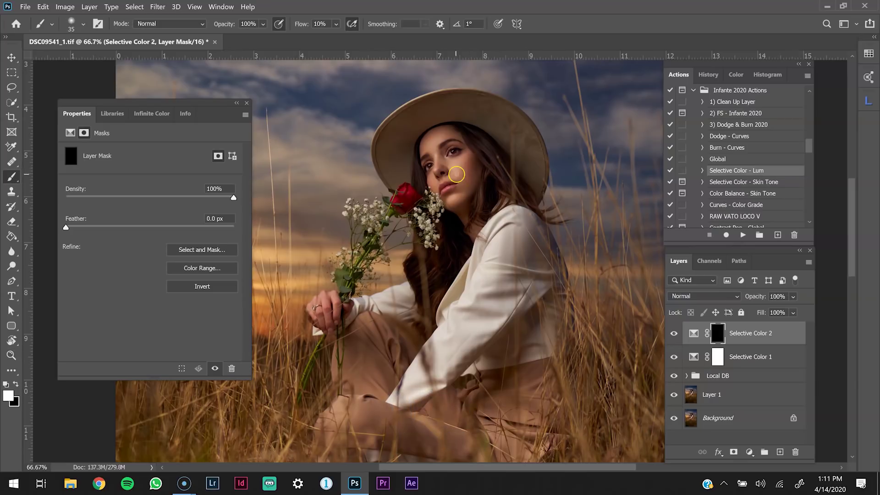
left_click(333, 26)
left_click_drag(349, 40, 395, 37)
key("bracketleft")
key("bracketleft")
Show the mask as a red overlay and paint white over the woman's face on the Selective Color 2 mask.
key("backslash")
key("x")
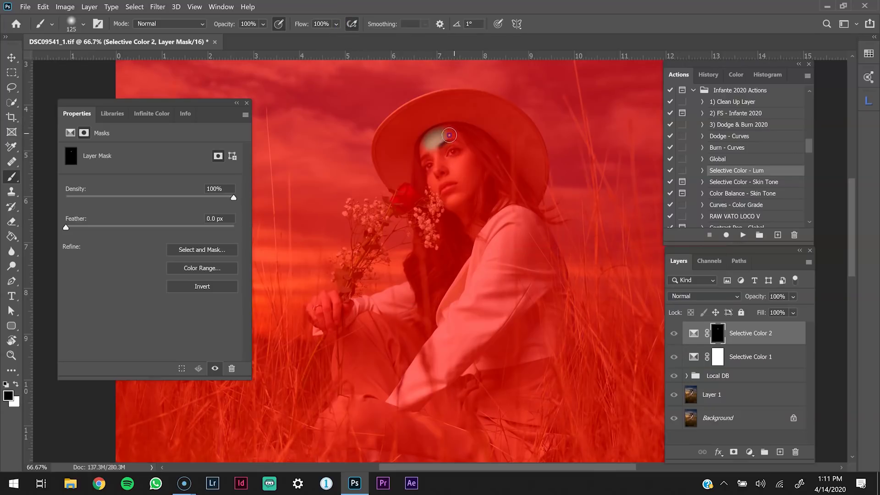
key("x")
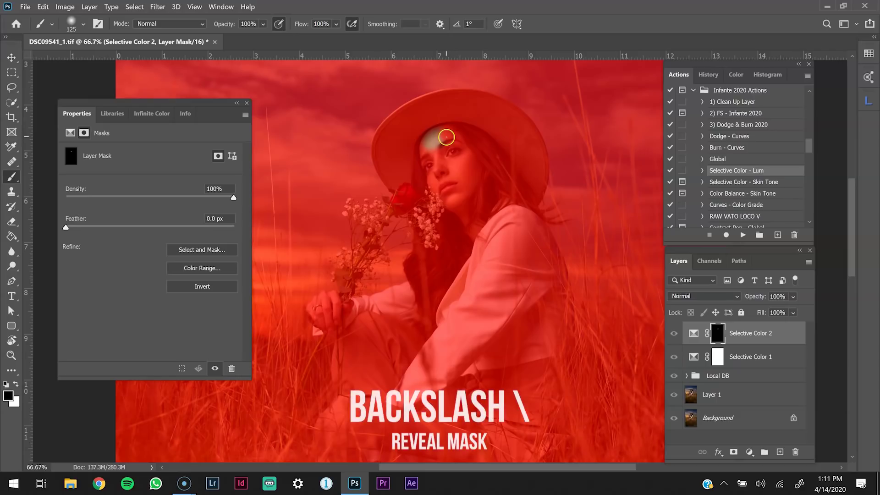
mouse_move(450, 135)
left_mouse_down()
mouse_move(430, 166)
mouse_move(462, 210)
mouse_move(469, 203)
mouse_move(454, 142)
left_mouse_up()
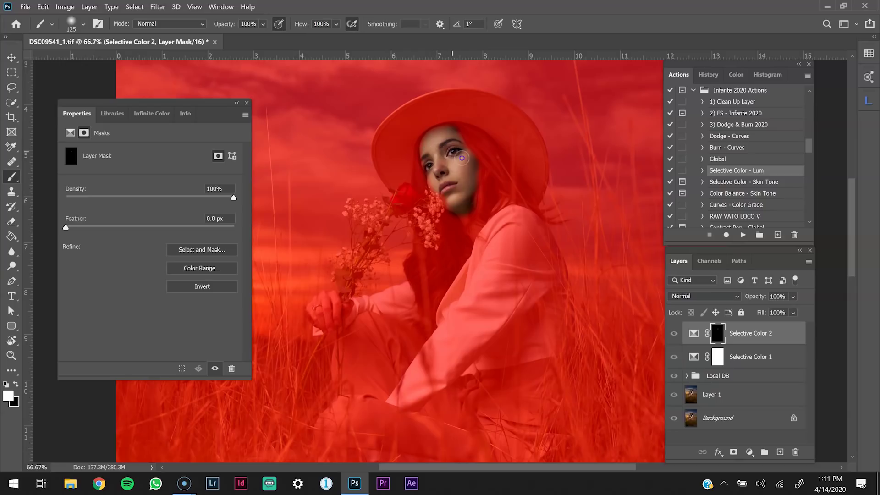
left_click_drag(463, 213, 461, 201)
left_click_drag(435, 164, 443, 154)
Paint white over the hand holding the flowers on the Selective Color 2 mask and hide the red overlay.
mouse_move(343, 295)
left_mouse_down()
mouse_move(337, 310)
mouse_move(330, 299)
mouse_move(328, 326)
mouse_move(343, 308)
left_mouse_up()
key("x")
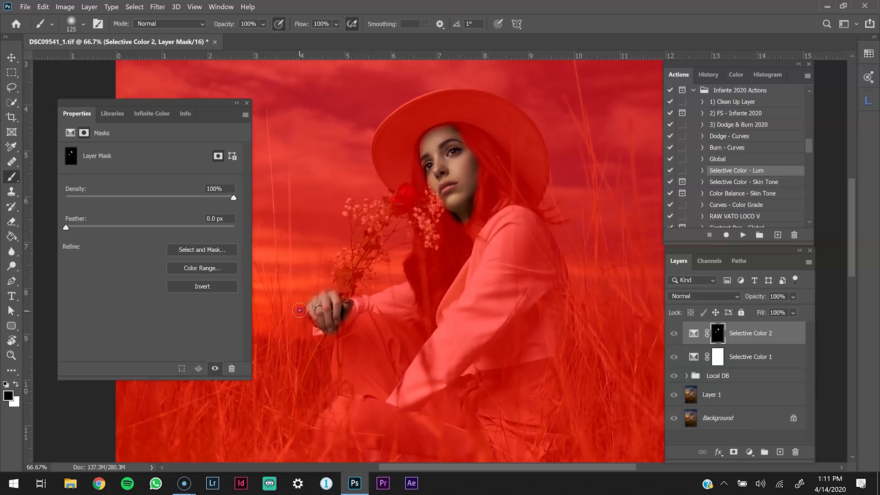
mouse_move(485, 267)
left_mouse_down()
mouse_move(471, 238)
mouse_move(483, 272)
left_mouse_up()
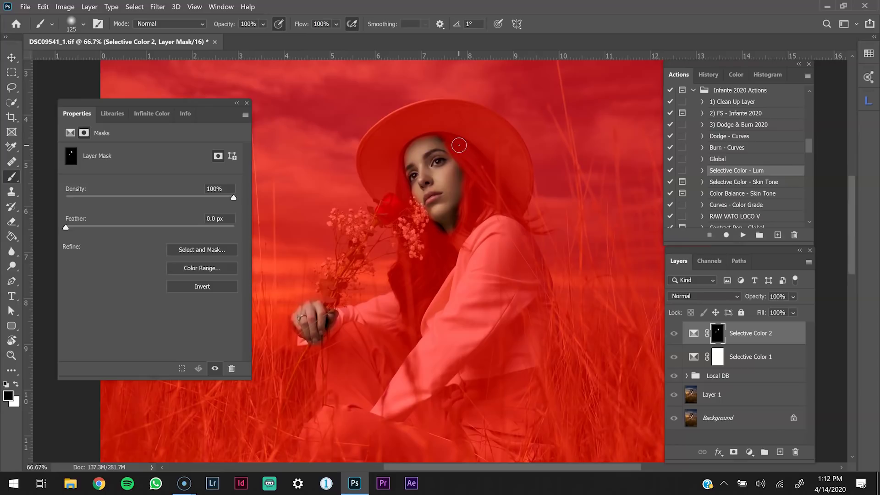
key("backslash")
key("x")
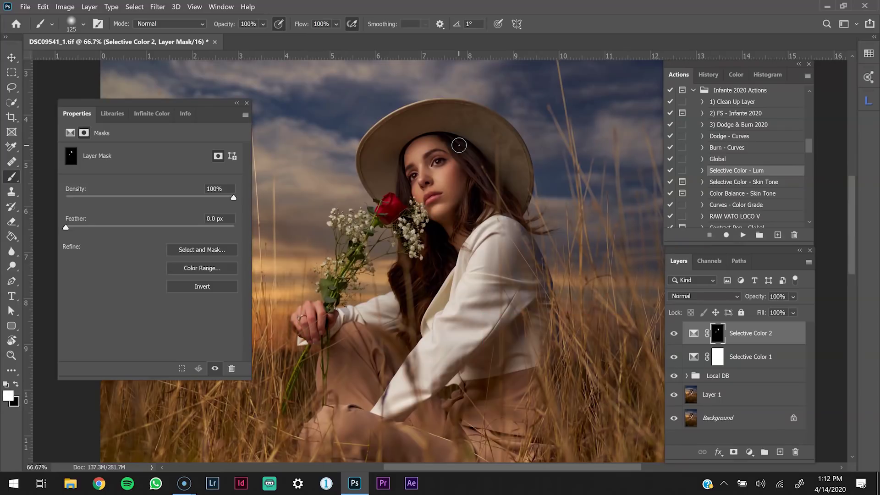
Set the Reds of the Selective Color 2 layer to Cyan -7, Magenta 1 and Yellow 2.
left_click(695, 335)
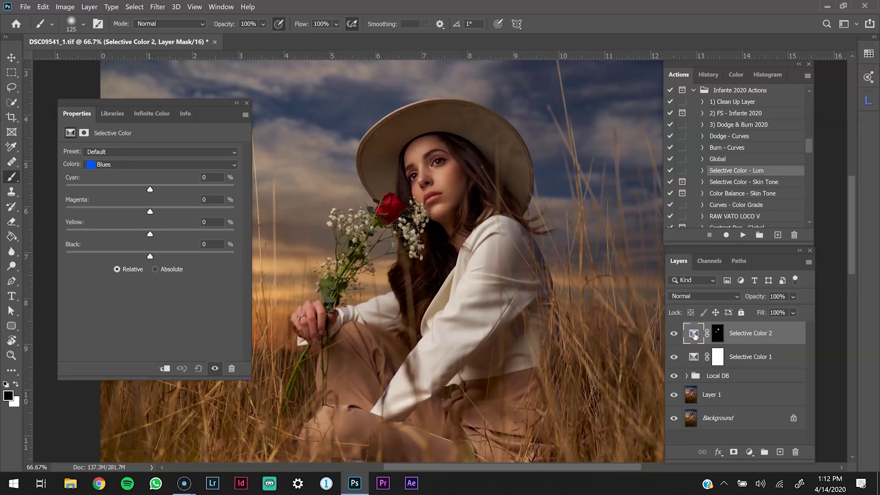
left_click(167, 165)
left_click(164, 175)
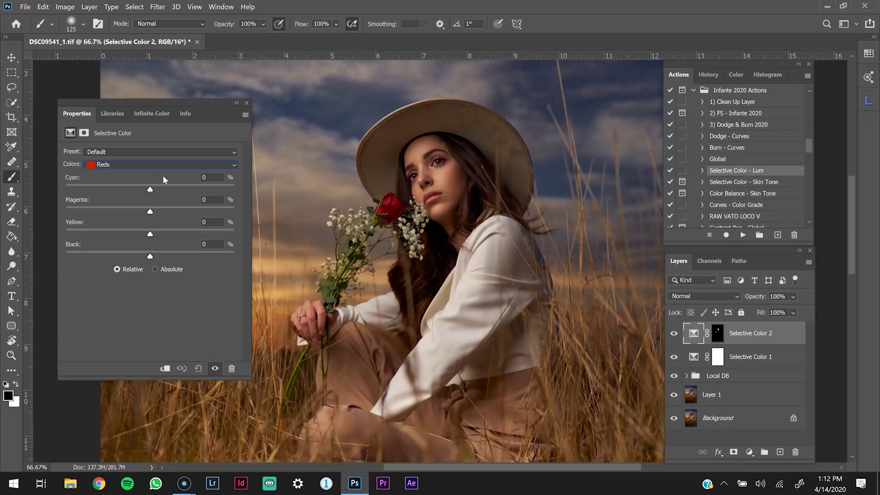
left_click(212, 179)
type("-7")
left_click(172, 182)
left_click(206, 200)
left_click_drag(207, 201, 156, 200)
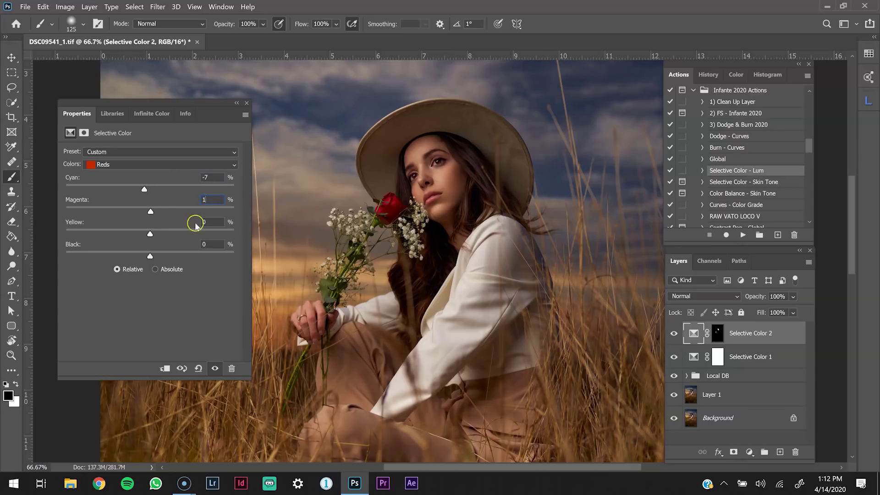
key("Tab")
type("2")
Set the Yellows of the Selective Color 2 layer to Cyan +2, Magenta +3 and Yellow +4.
left_click(209, 165)
left_click(152, 174)
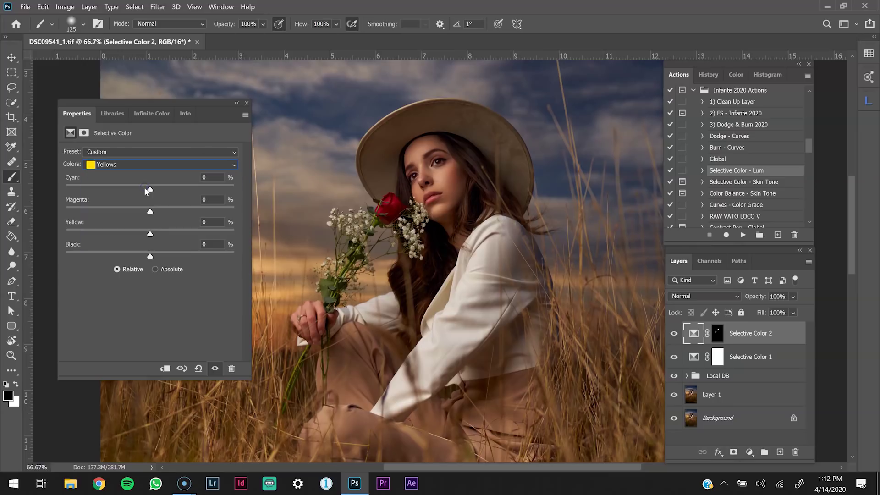
left_click_drag(215, 177, 187, 184)
type("2")
left_click(207, 199)
type("4")
left_click(212, 326)
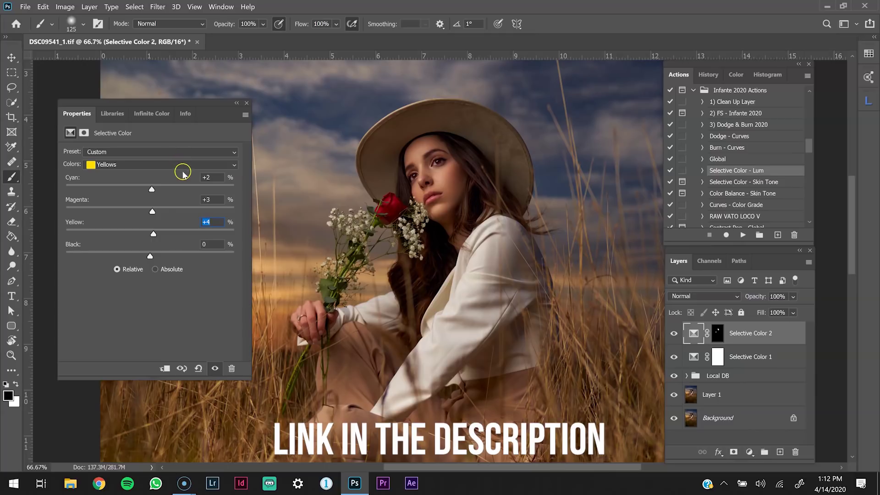
Compare the skin with and without the Selective Color 2 layer and examine the face up close.
left_click(674, 334)
left_click(674, 334)
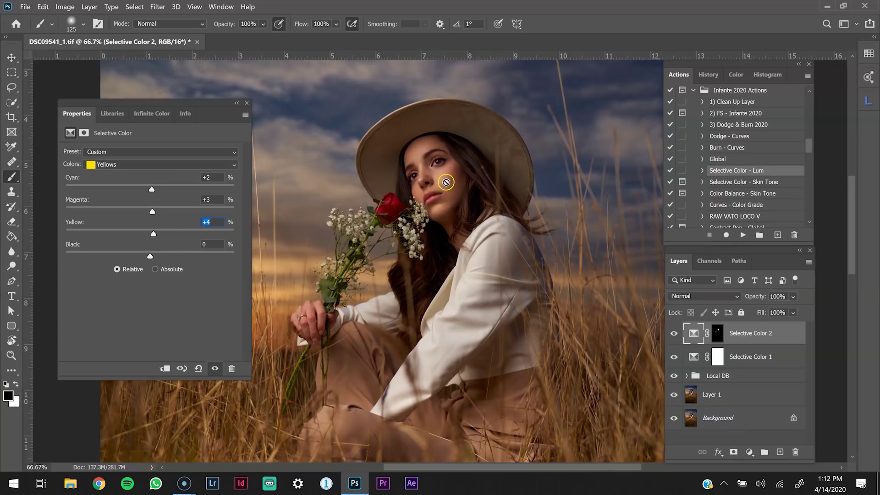
left_click(754, 419)
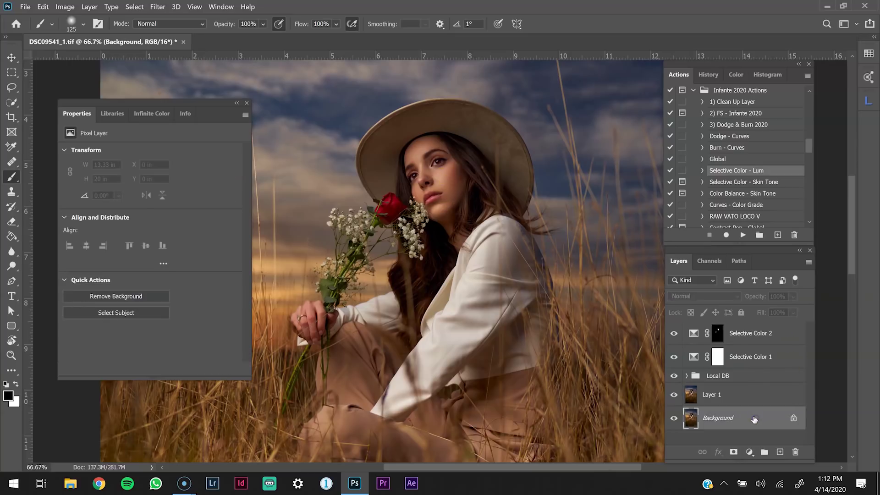
key("z")
left_click(442, 157)
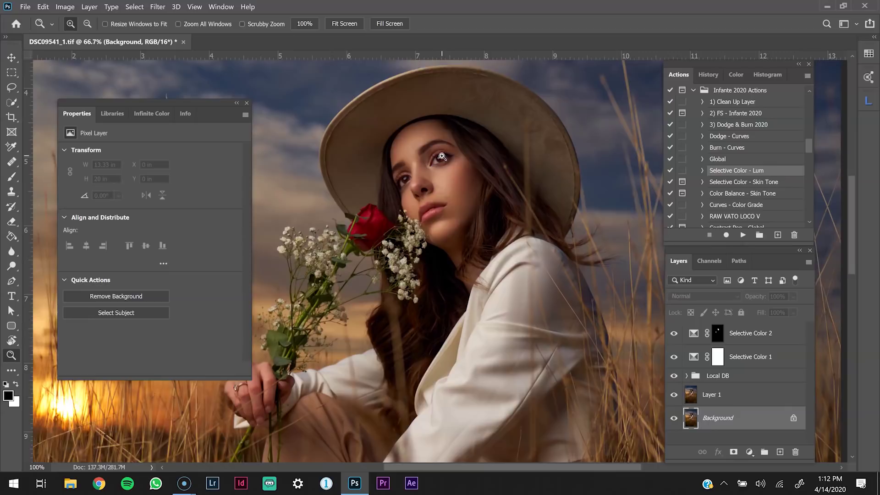
left_click(442, 157)
left_click(442, 157)
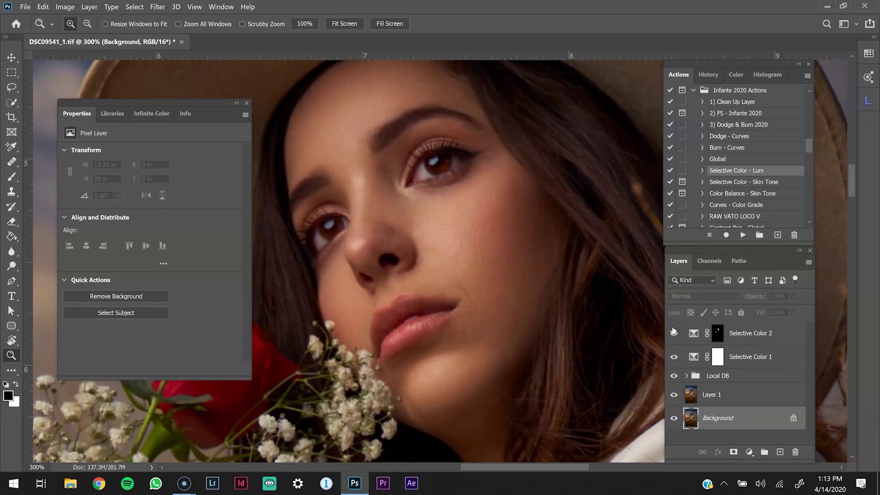
key("ctrl+minus")
key("ctrl+minus")
key("ctrl+minus")
key("ctrl+minus")
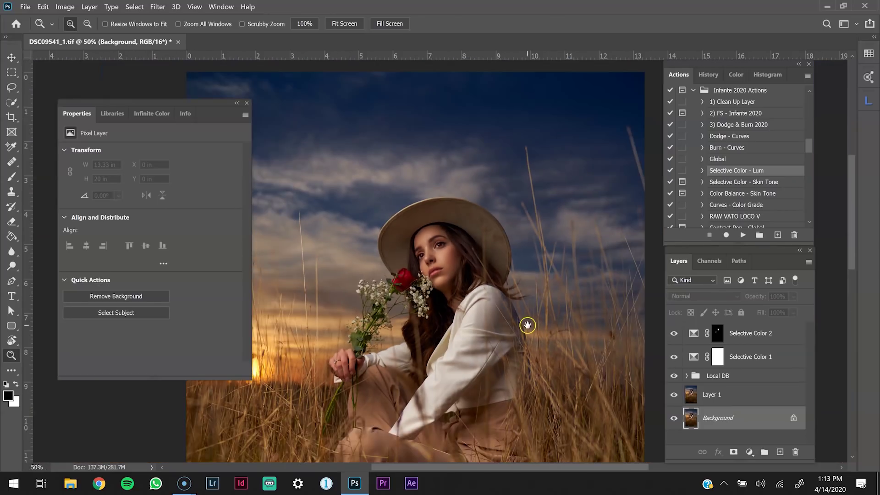
left_click_drag(527, 325, 482, 246)
Add a Color Balance adjustment layer above Selective Color 2 and set its Midtones Yellow–Blue value to -13.
left_click(788, 337)
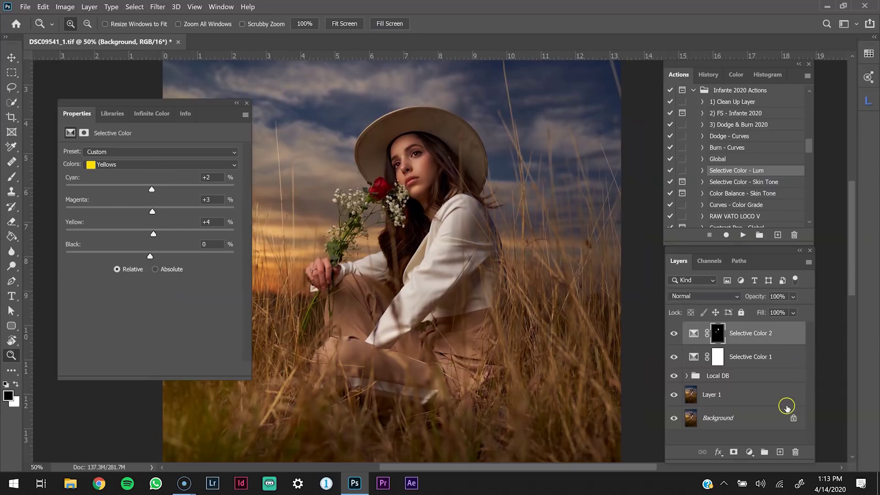
left_click(750, 452)
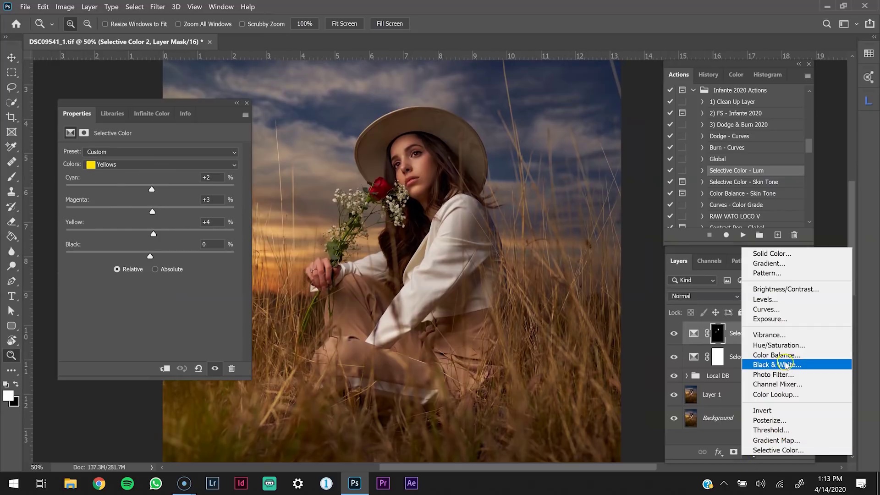
left_click(785, 355)
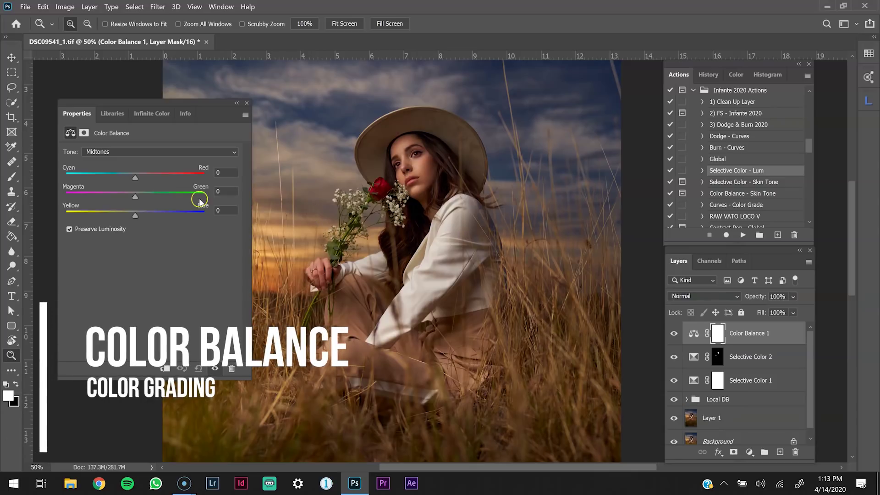
left_click(220, 212)
type("-")
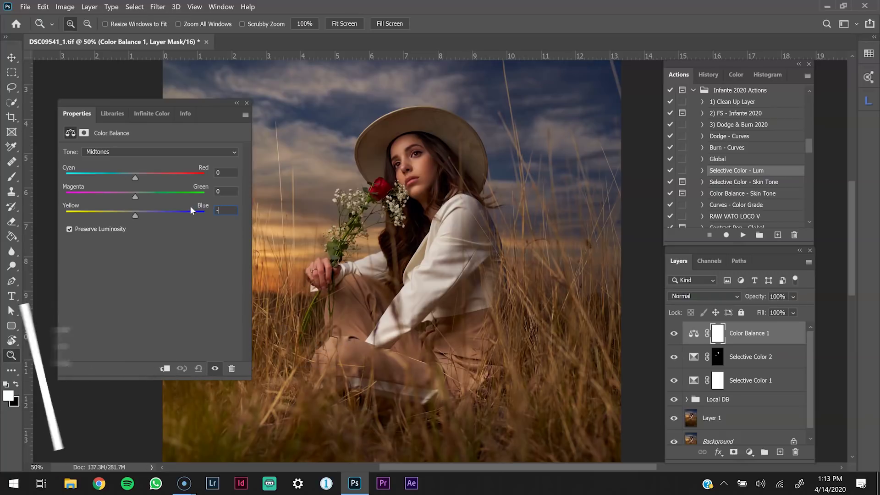
type("13")
left_click(225, 254)
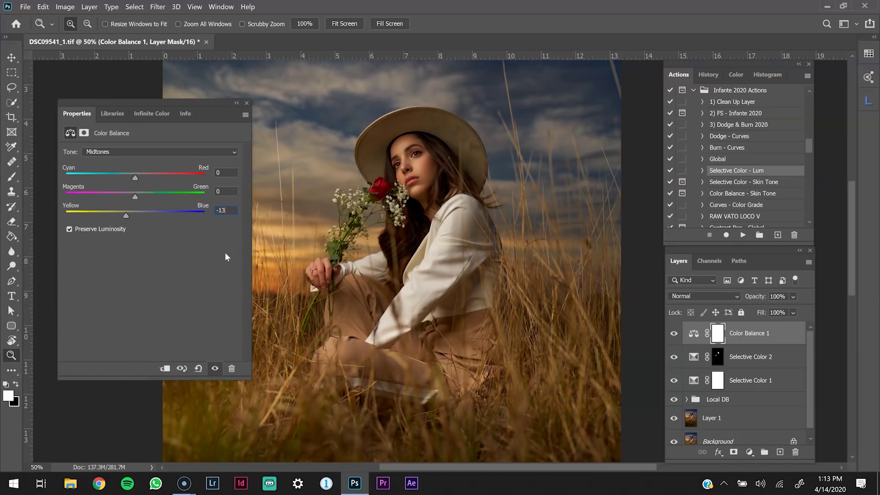
Set the Color Balance Shadows to Yellow–Blue +4 and Magenta–Green -2.
left_click(204, 151)
left_click(127, 163)
left_click(225, 240)
type("4")
left_click(228, 188)
type("-2")
Set the Color Balance Highlights to Cyan–Red -2 and Yellow–Blue -3.
left_click(213, 161)
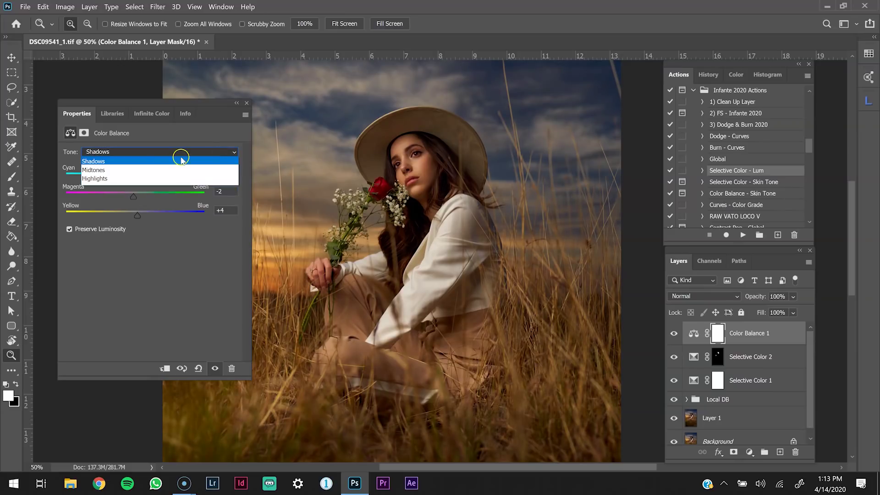
left_click(221, 174)
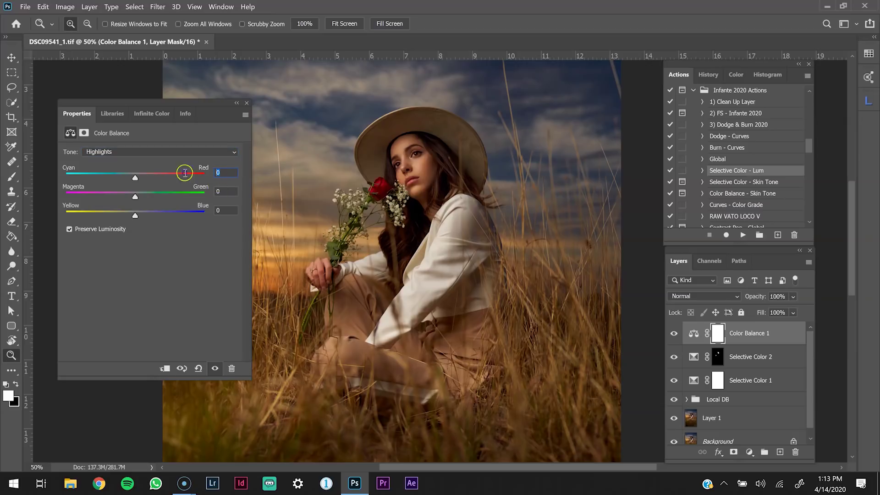
type("-2")
left_click(224, 212)
type("-3")
Compare the whole image with and without the Color Balance 1 layer and review its Midtones settings.
key("ctrl+minus")
key("ctrl+minus")
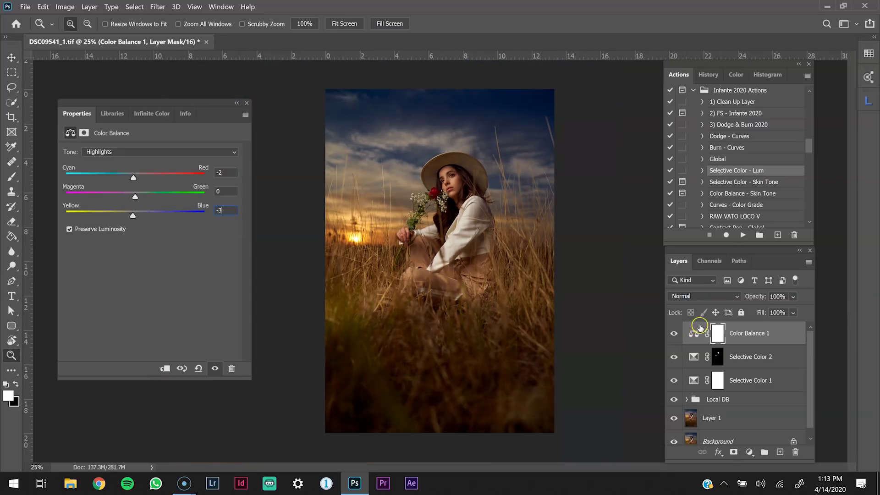
left_click(675, 333)
left_click(675, 334)
left_click(153, 153)
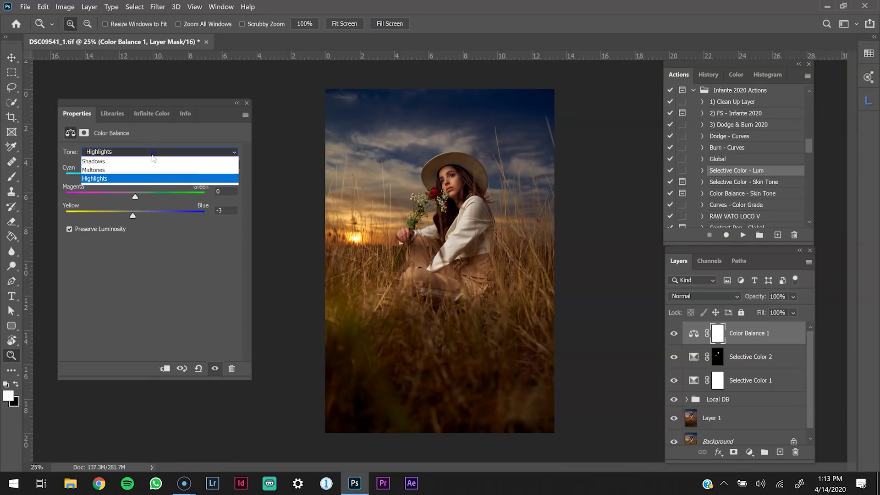
left_click(136, 170)
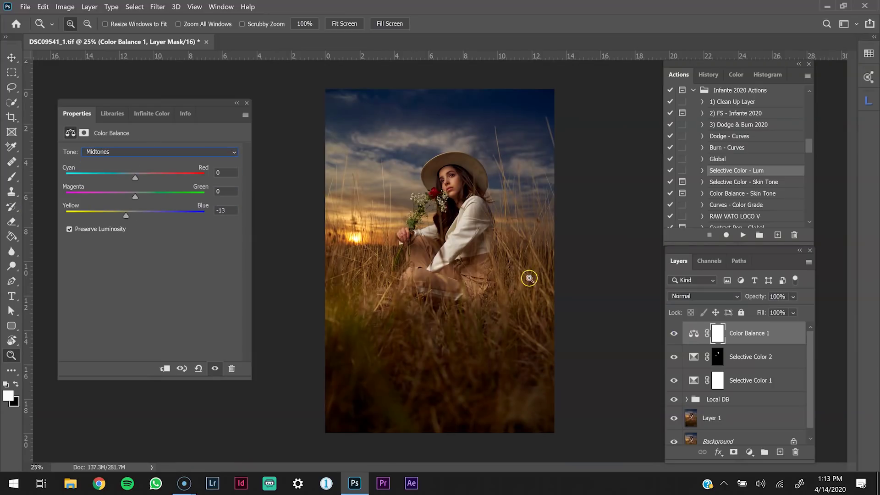
left_click(673, 334)
left_click(673, 334)
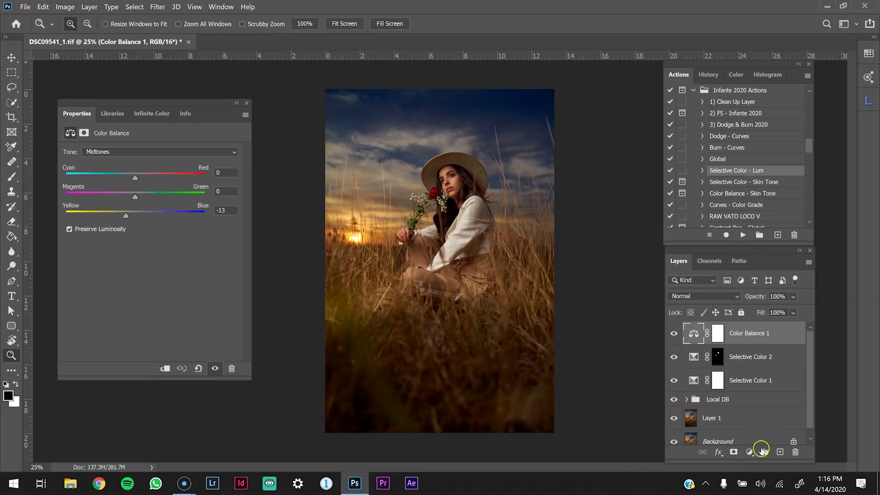
Add a Levels adjustment layer above Color Balance 1 and set its blend mode to Luminosity.
left_click(749, 453)
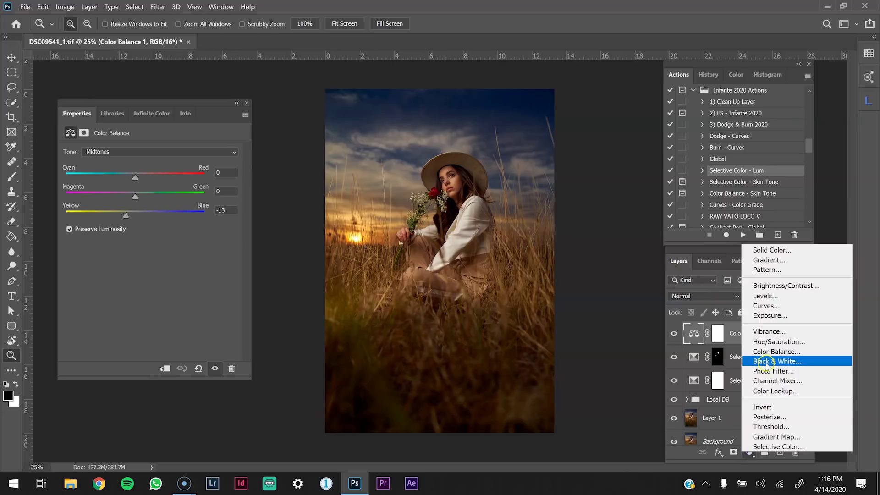
left_click(756, 295)
left_click(731, 297)
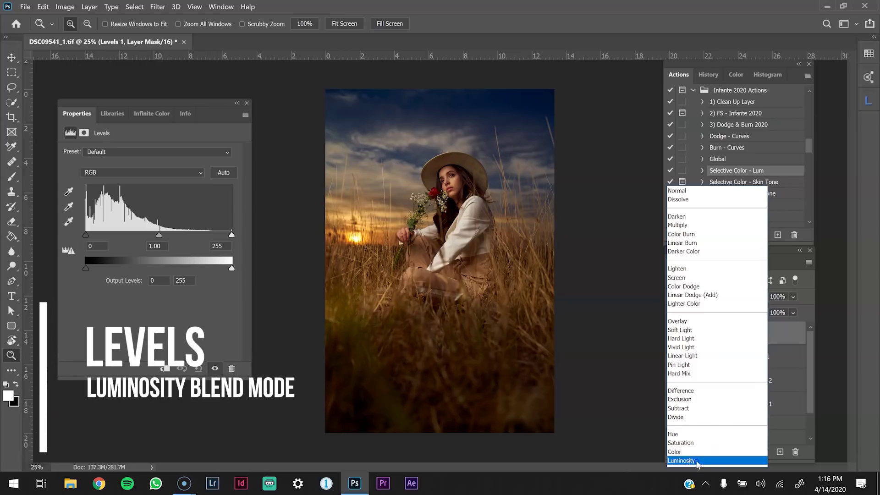
left_click(698, 461)
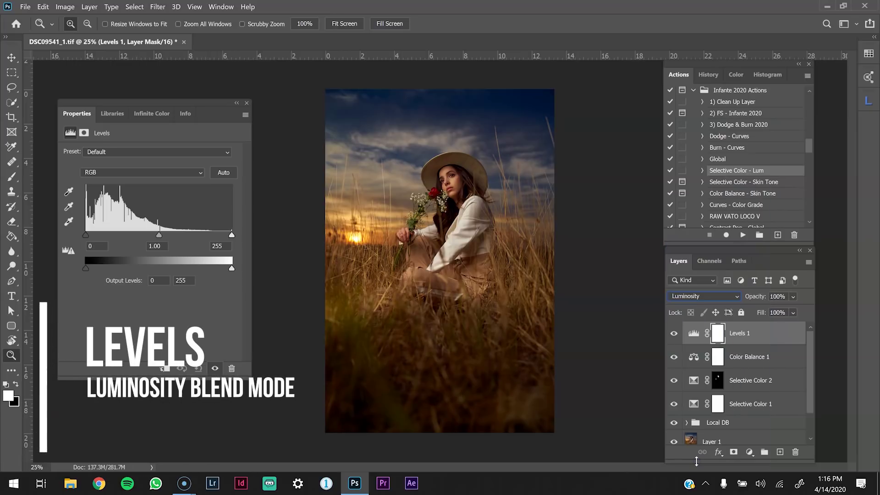
Lower the white input level of Levels 1 to 239 and compare the image with and without the layer.
left_click(694, 333)
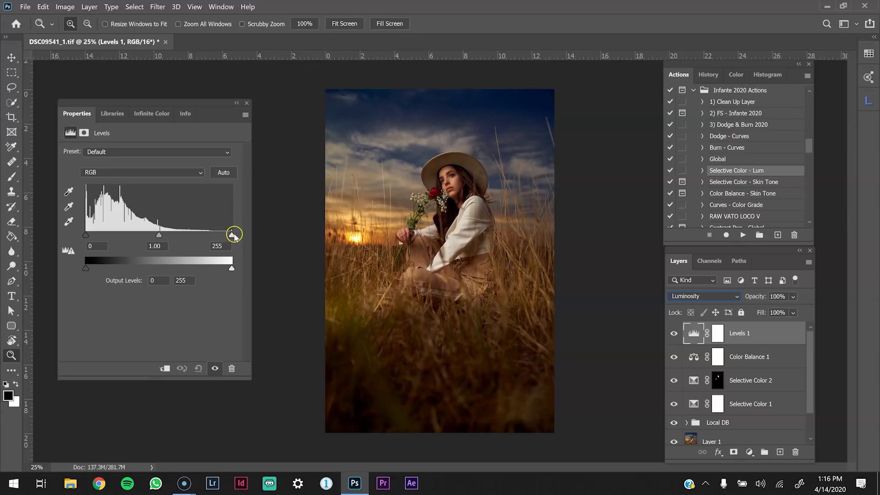
mouse_move(222, 236)
left_mouse_down()
mouse_move(250, 230)
mouse_move(225, 232)
left_mouse_up()
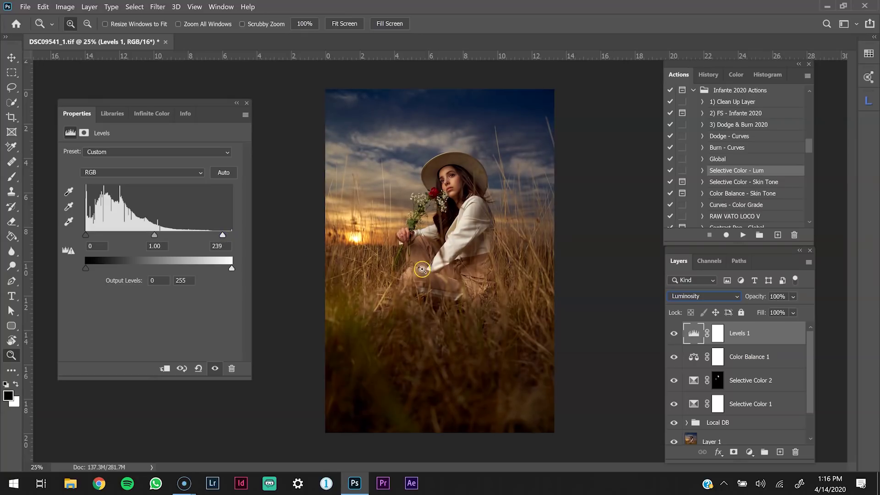
left_click(674, 335)
left_click(674, 334)
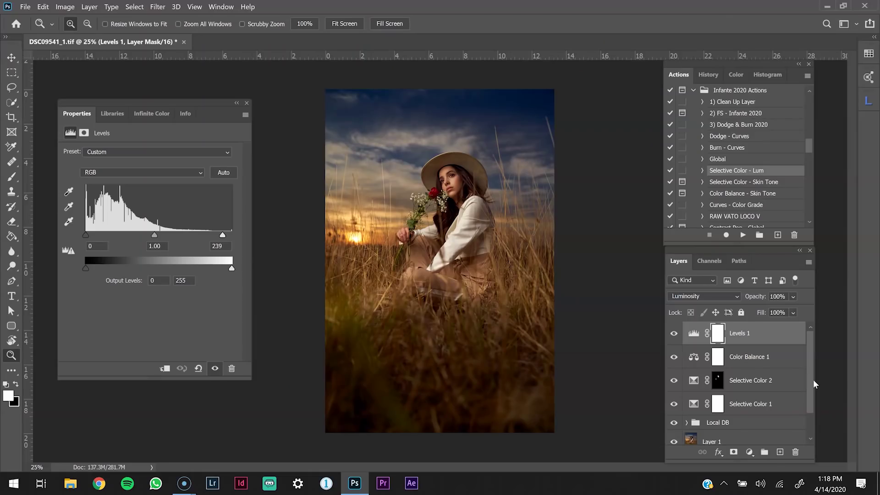
Add a Curves adjustment layer above Levels 1 and place a Red channel point at Input 61, Output 58.
left_click(750, 453)
left_click(750, 453)
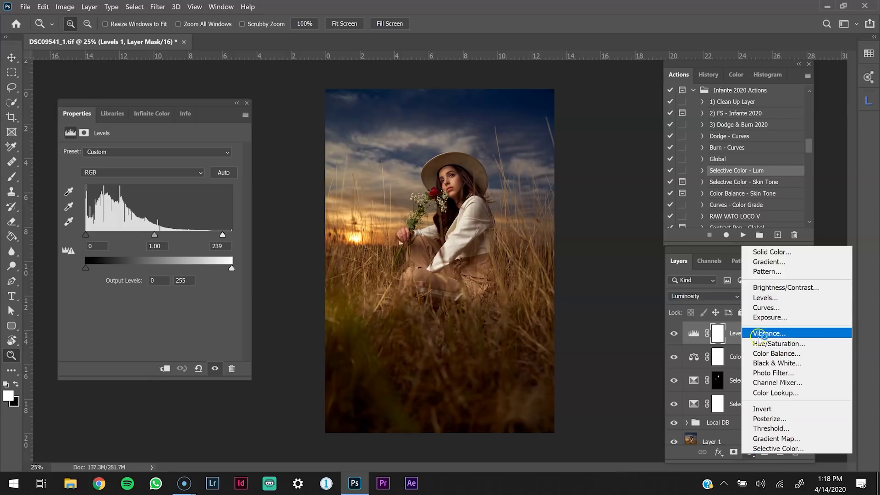
left_click(766, 307)
left_click(175, 167)
left_click(171, 189)
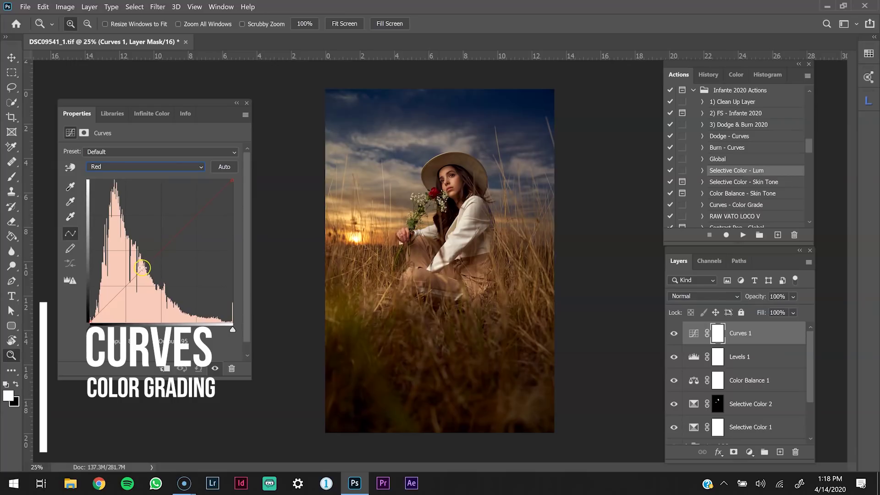
left_click_drag(147, 264, 148, 267)
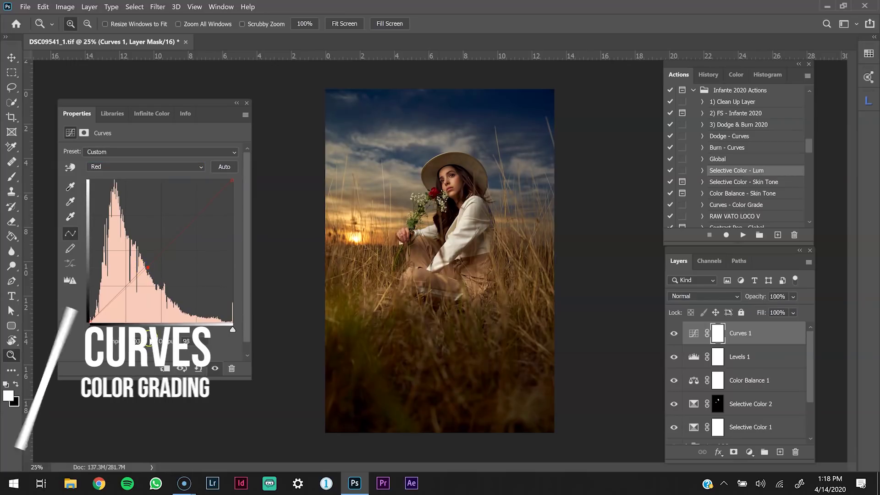
left_click_drag(150, 339, 99, 331)
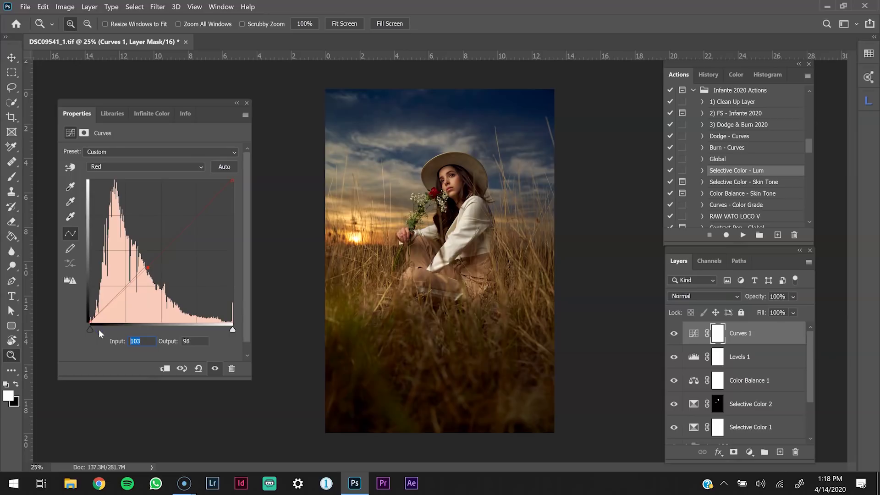
type("61")
left_click(195, 339)
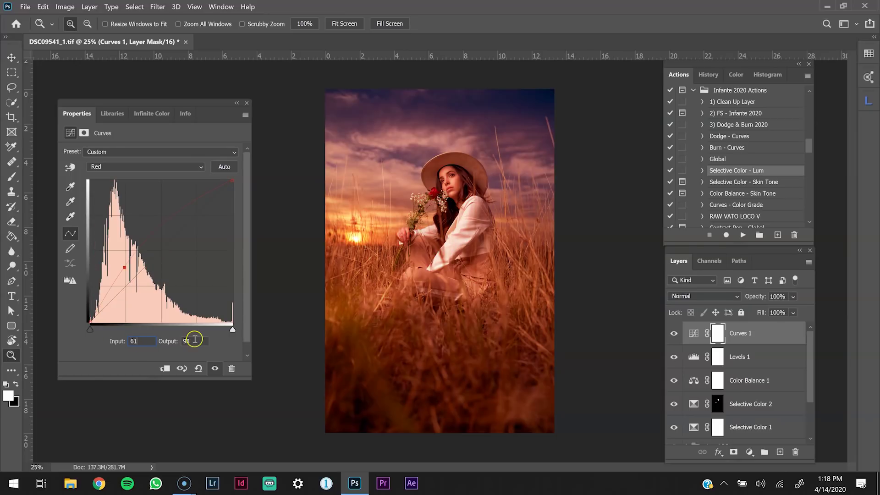
type("58")
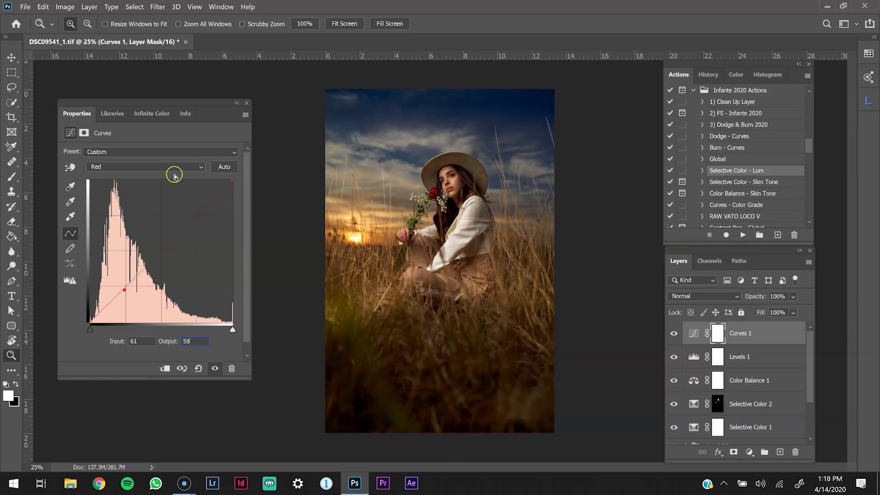
Place a point on the Green channel curve at Input 128, Output 121.
left_click(173, 168)
left_click(165, 194)
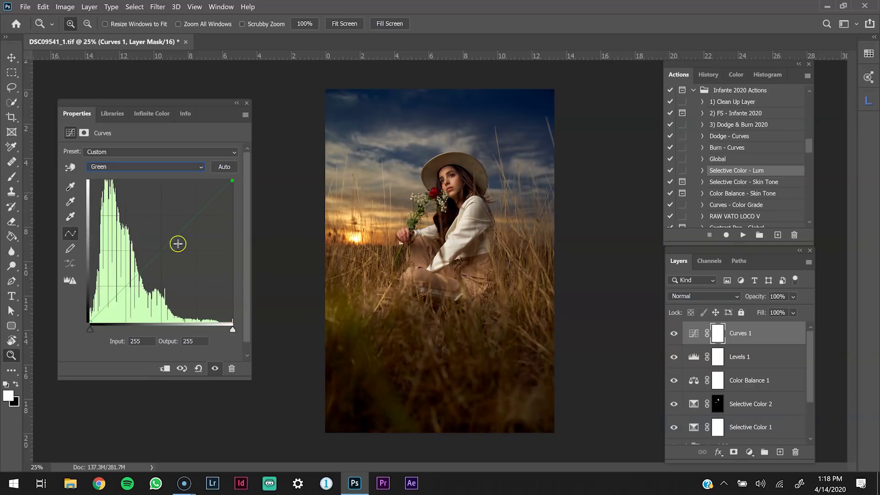
left_click_drag(140, 340, 91, 345)
type("128")
type("121")
Place a point on the Blue channel curve at about Input 62, Output 53.
left_click(178, 167)
left_click(179, 195)
left_click(167, 247)
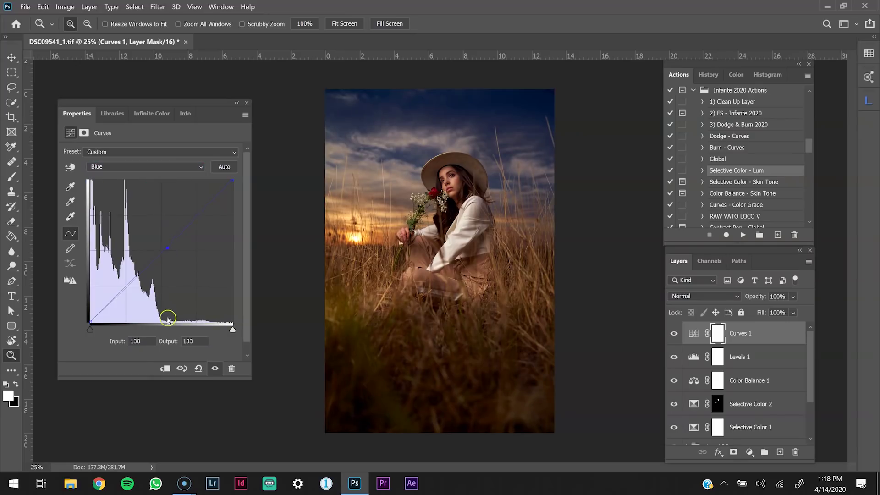
left_click(141, 341)
type("6")
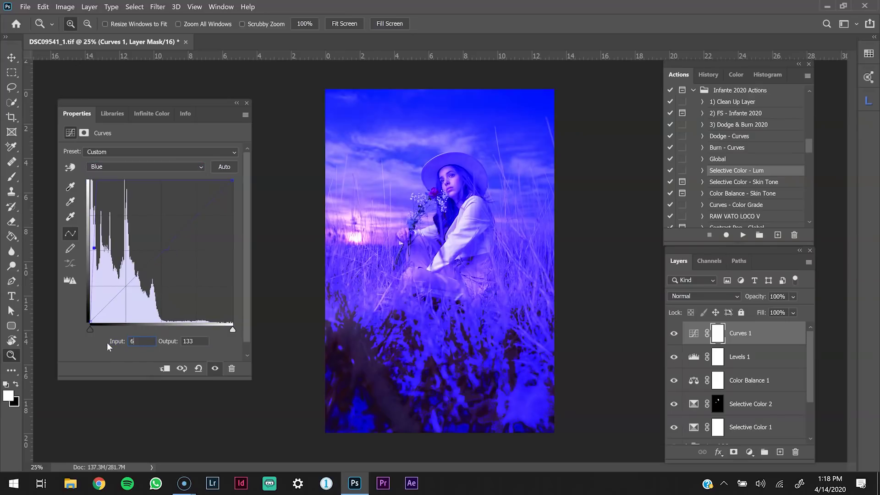
type("253")
left_click(219, 343)
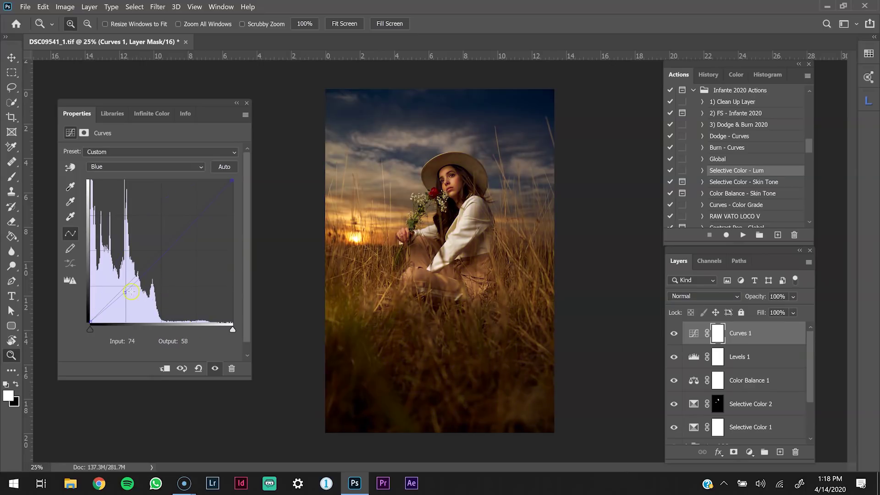
Compare the image with and without the Curves 1 layer, both full frame and closer on the subject.
left_click(156, 167)
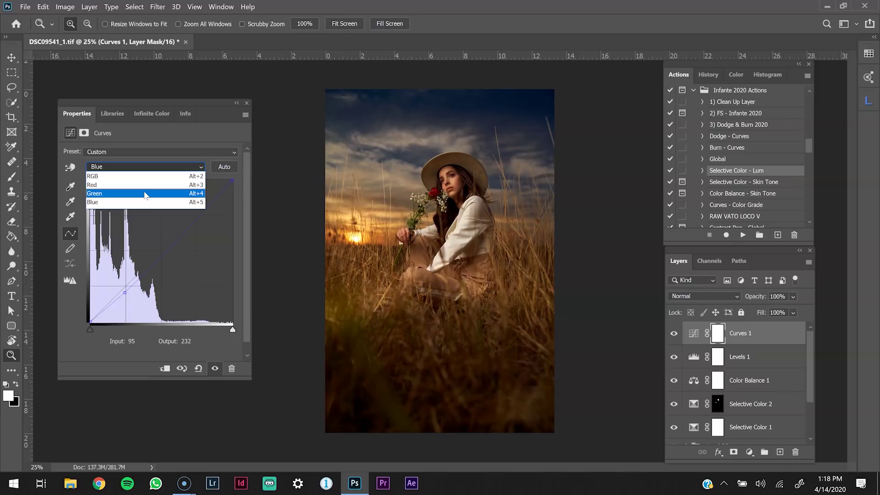
left_click(189, 140)
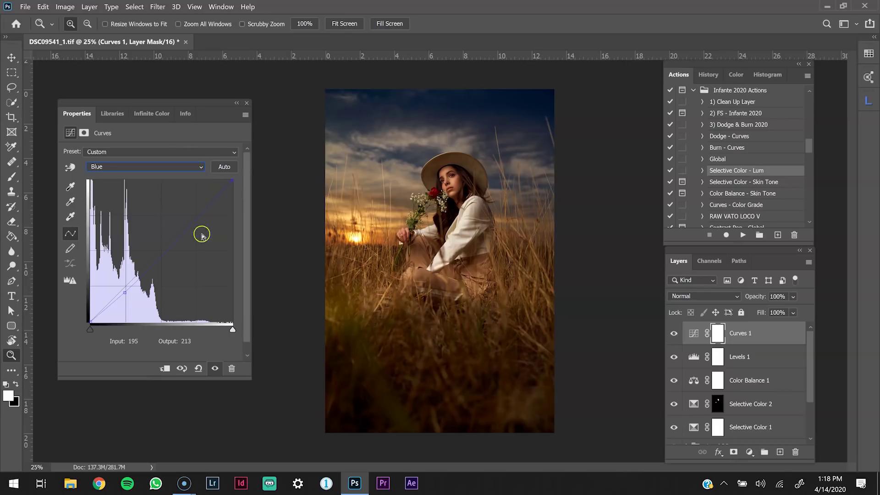
left_click(674, 335)
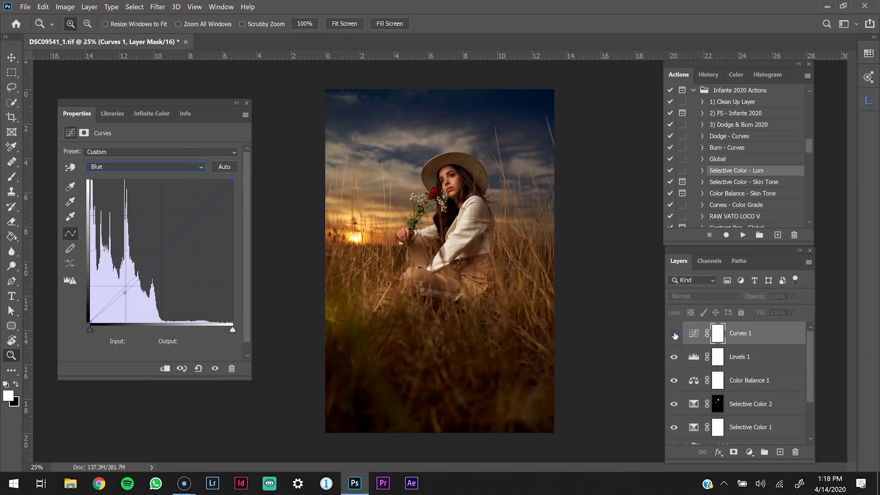
left_click(674, 335)
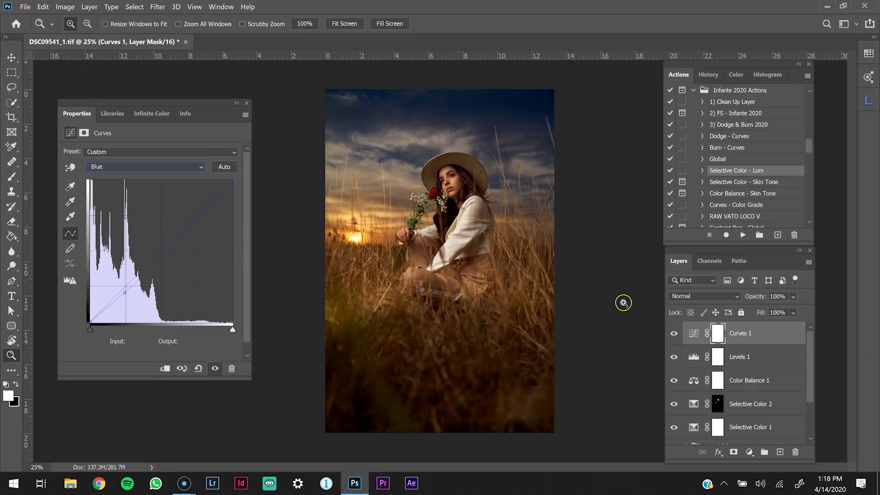
left_click(467, 166)
left_click_drag(467, 166, 479, 267)
left_click(446, 245)
left_click(480, 264, "alt")
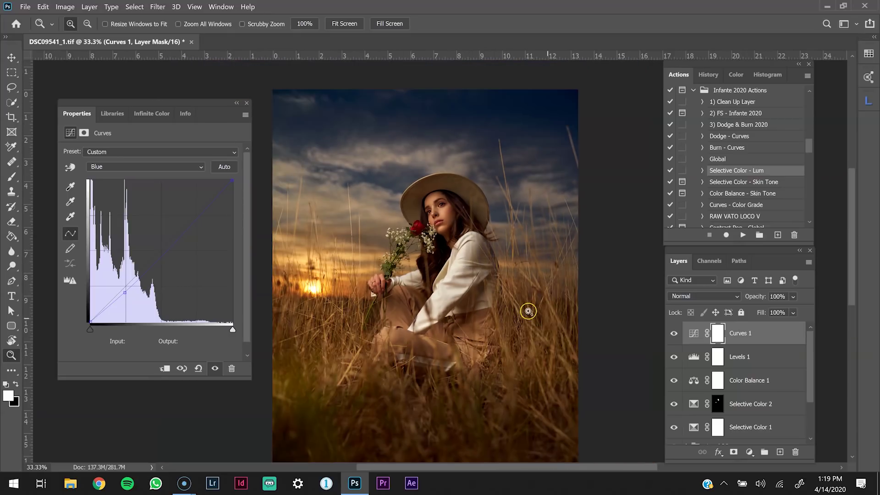
left_click(674, 333)
left_click(674, 333)
left_click_drag(611, 332, 501, 353)
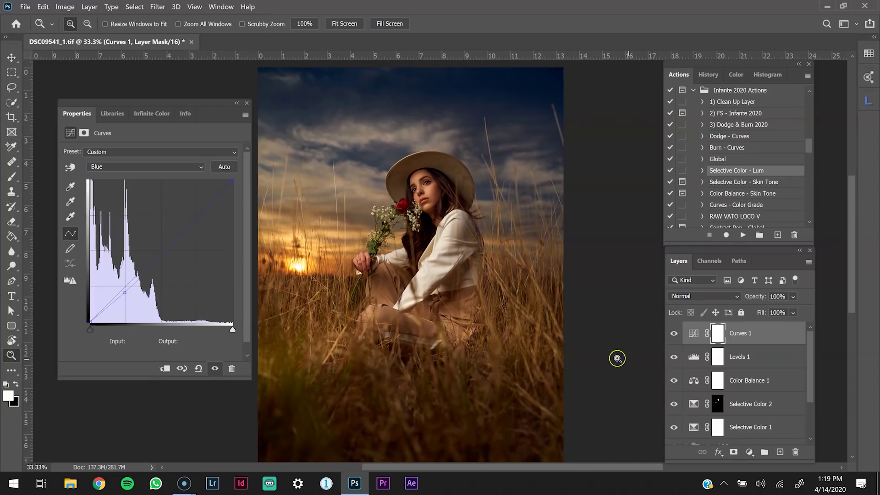
left_click(675, 335)
left_click_drag(793, 296, 797, 312)
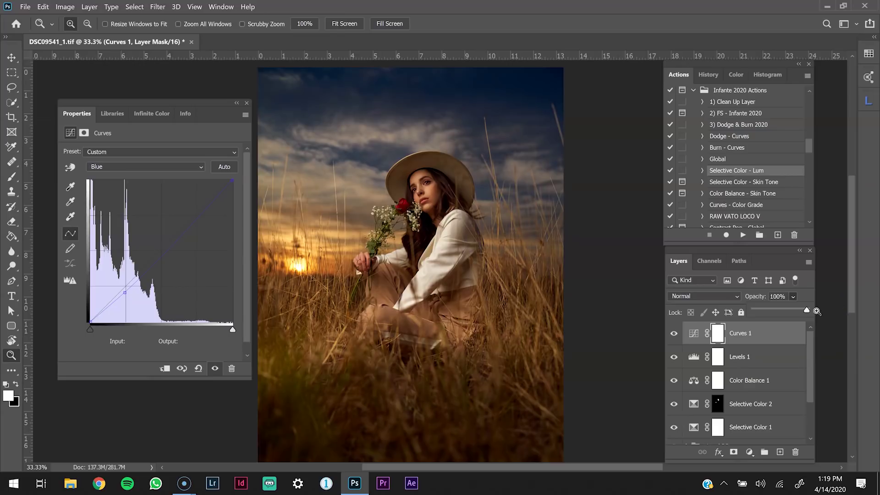
Restrict Curves 1 to the darker tones with Blend If set to Gray, lowering and splitting the Underlying Layer's white slider for a soft transition.
left_click(788, 336)
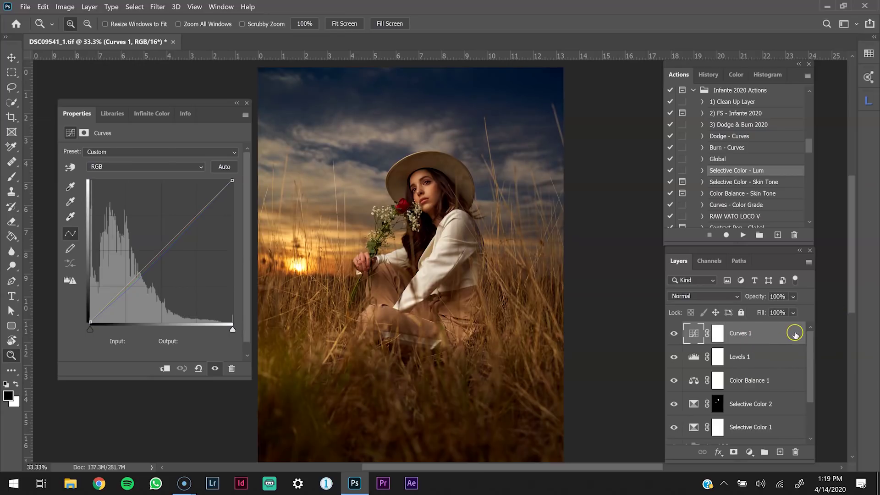
left_click(791, 334)
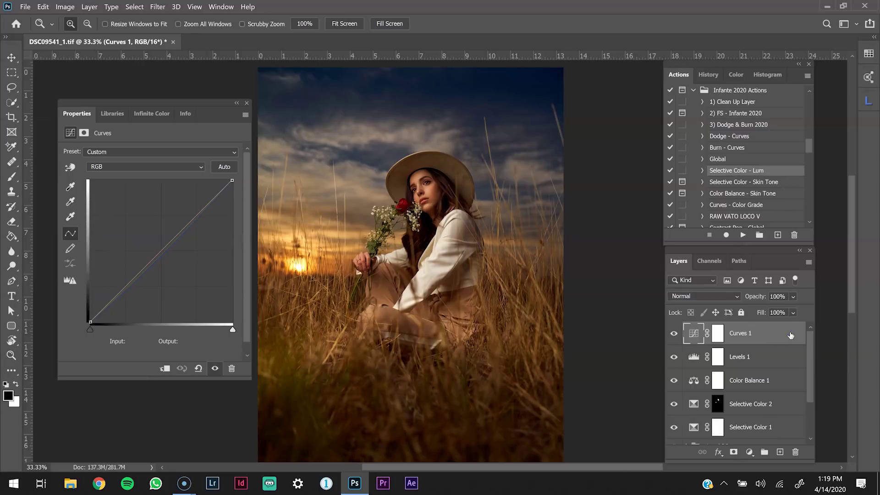
left_click_drag(187, 82, 219, 86)
left_click_drag(143, 74, 195, 102)
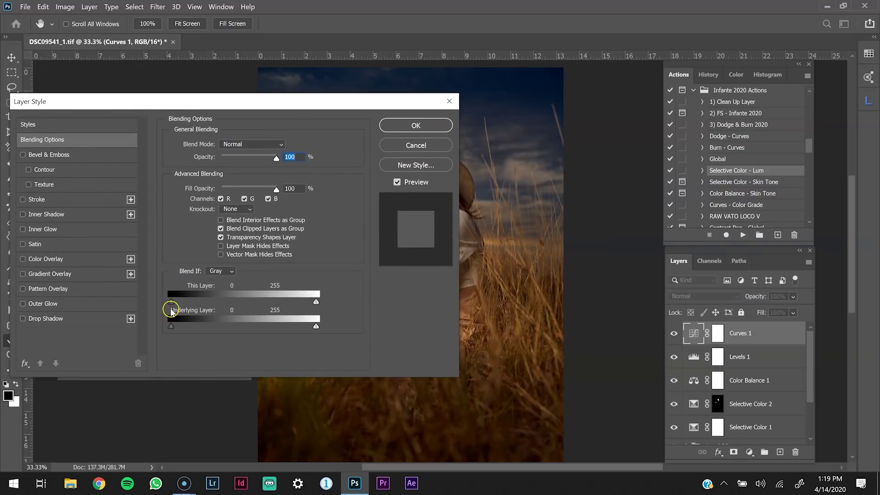
left_click_drag(382, 103, 258, 98)
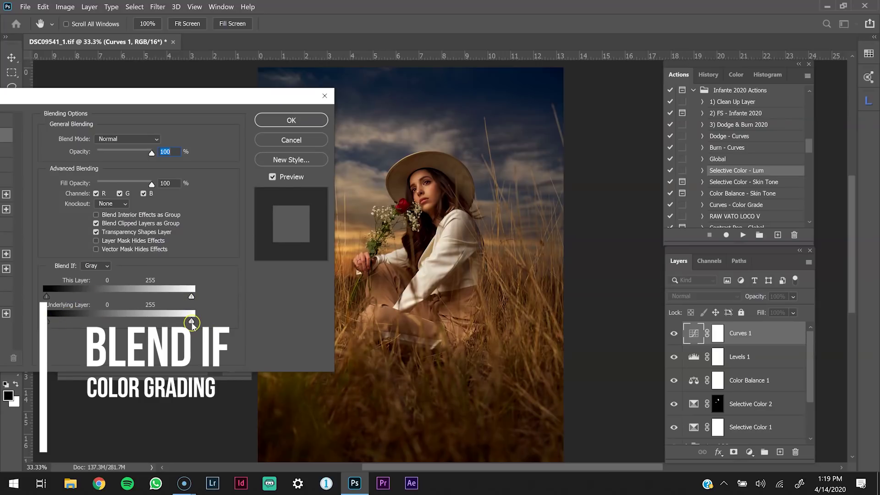
left_click_drag(191, 322, 147, 322)
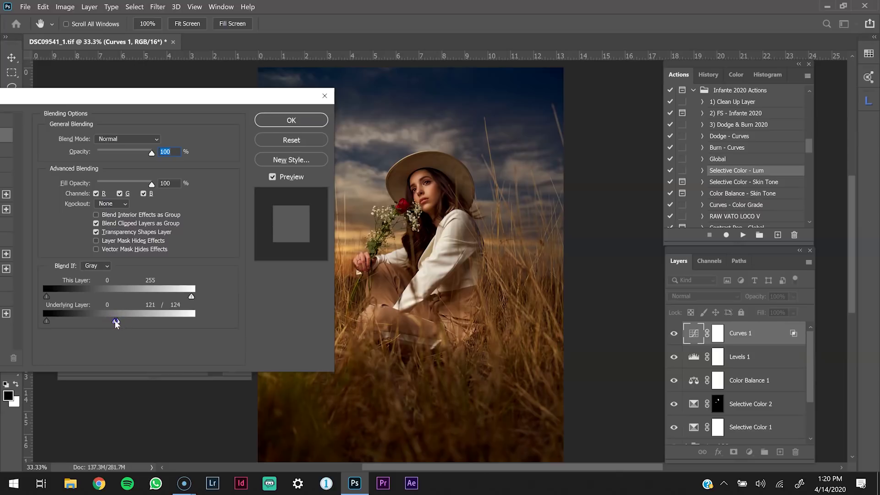
left_click_drag(112, 321, 95, 323)
left_click(289, 120)
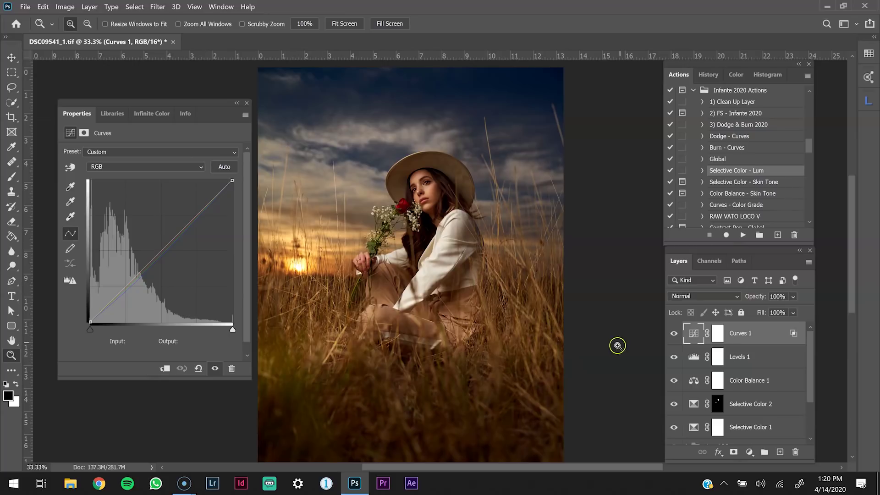
Check the image without the Curves 1 layer and lower the layer's opacity to 85%.
left_click(674, 335)
left_click(794, 297)
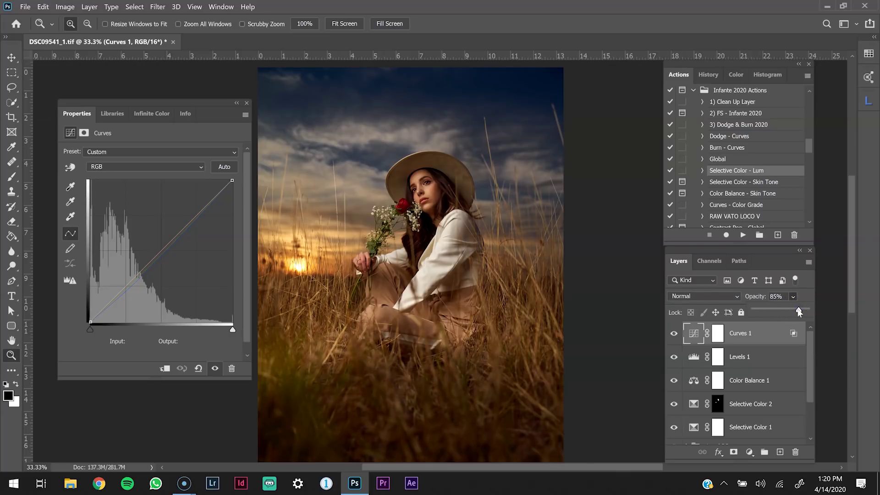
left_click(810, 349)
Compare the graded image with the original by isolating the Background layer, viewing the subject closer.
left_click_drag(811, 353, 813, 385)
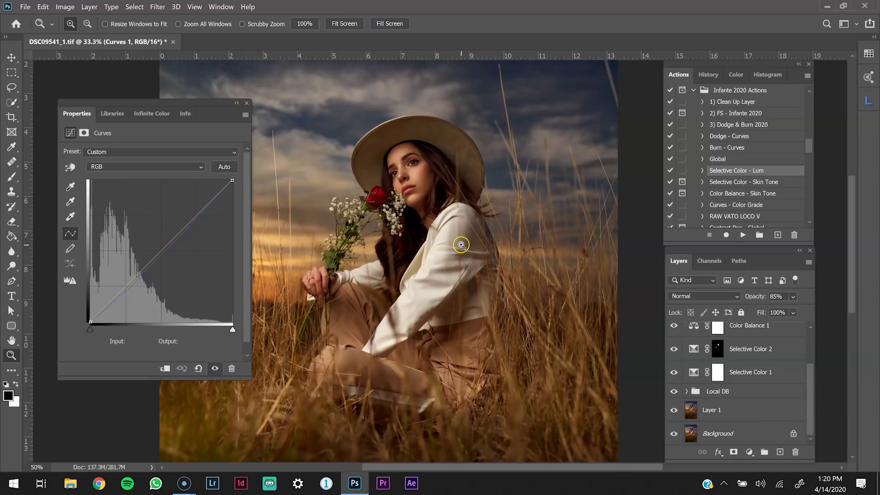
left_click(461, 247)
left_click_drag(428, 274, 491, 276)
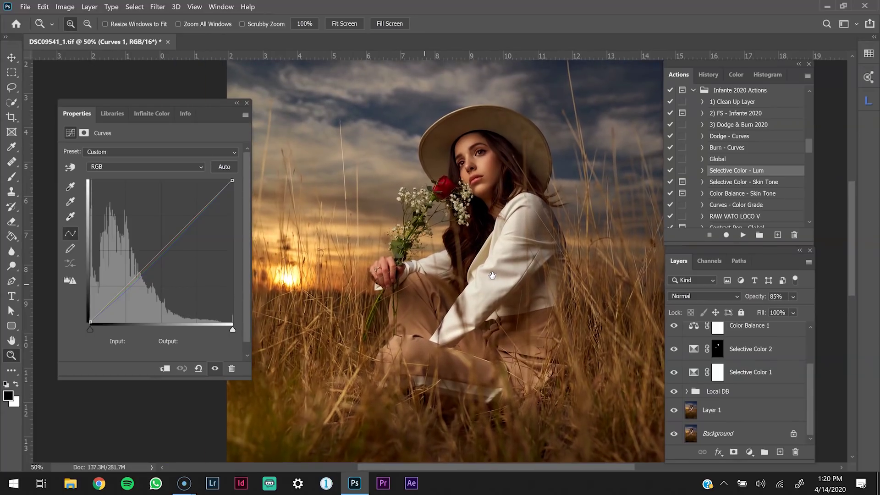
key("alt")
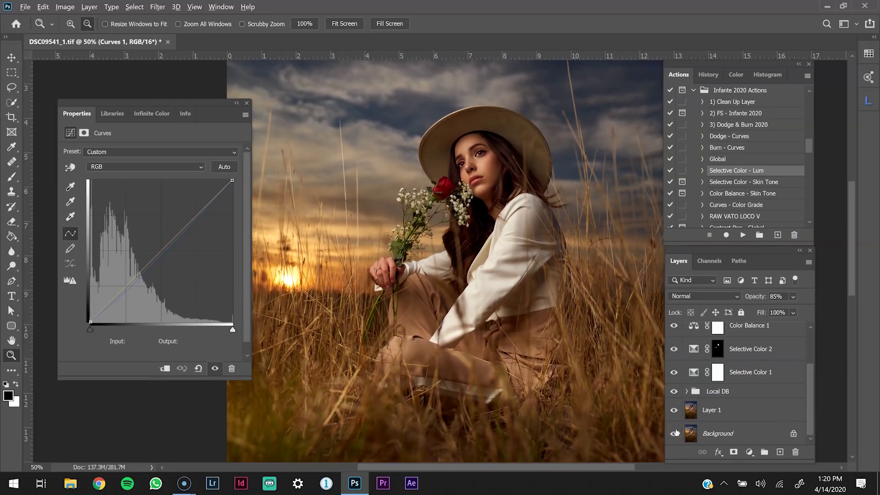
left_click(675, 434, "alt")
left_click(675, 434, "alt")
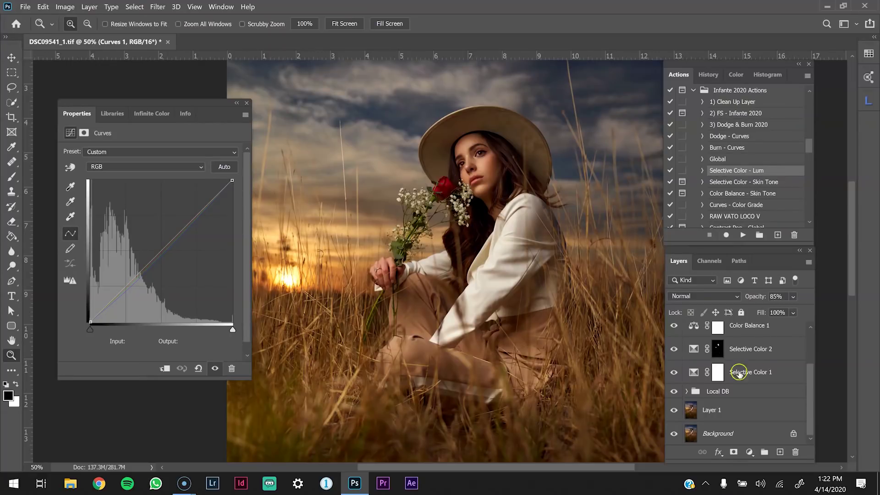
Add a Solid Color fill layer above Curves 1 with the color 8a400b.
scroll(747, 372, "up", 2)
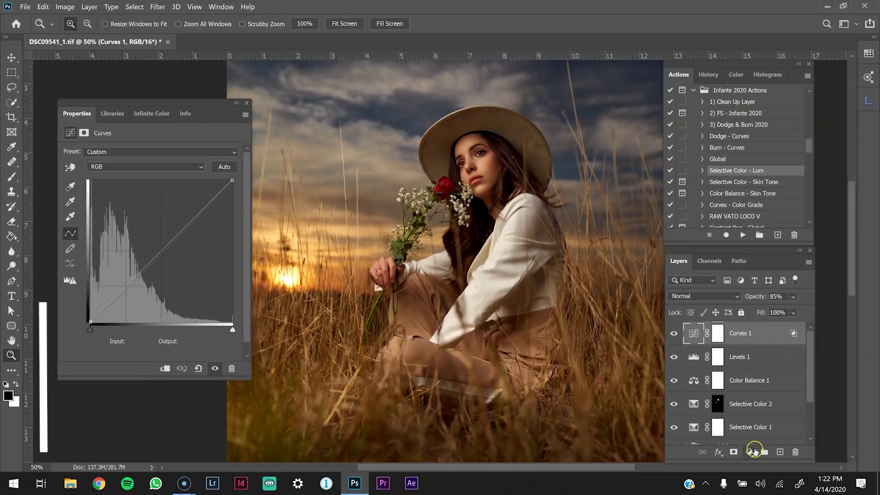
left_click(751, 452)
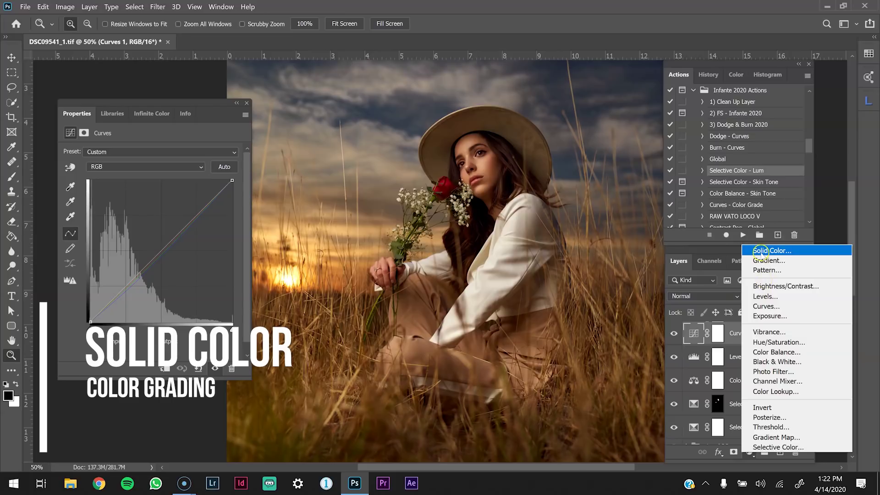
left_click(761, 251)
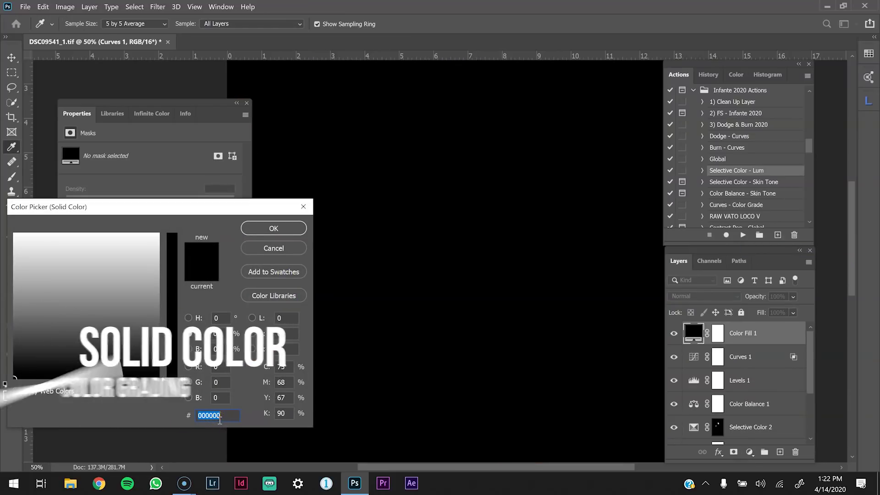
type("8a")
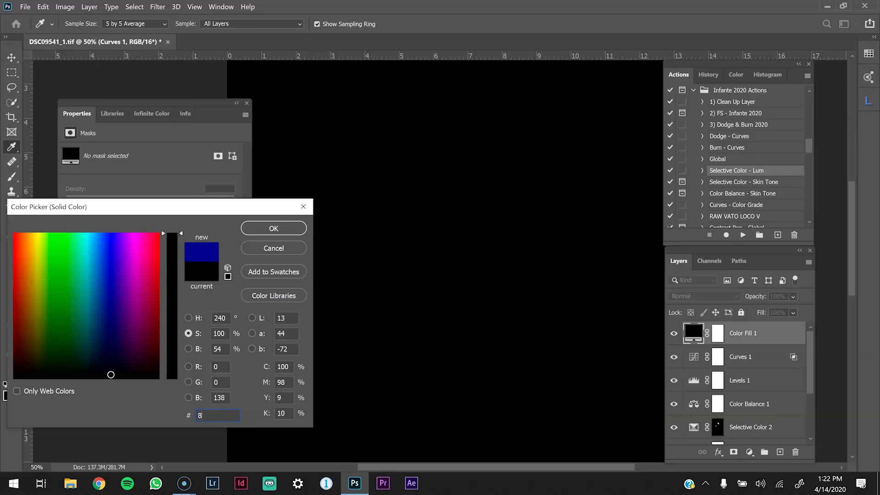
type("400b")
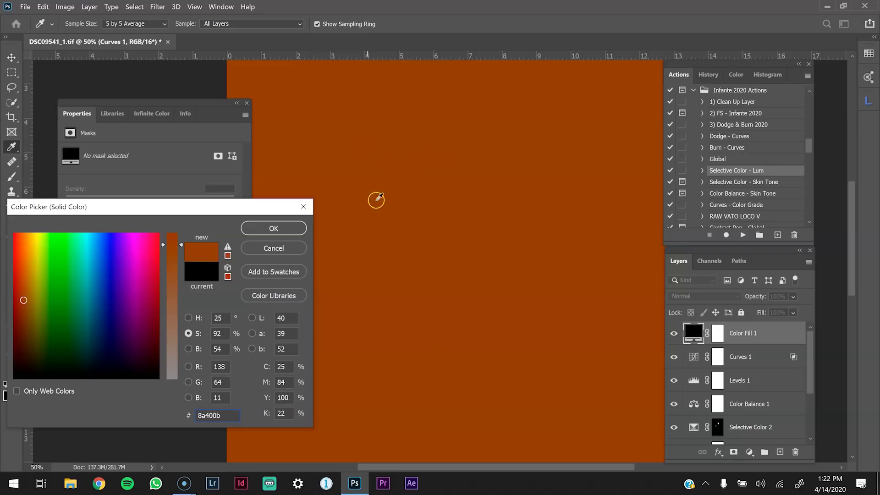
left_click(280, 230)
key("z")
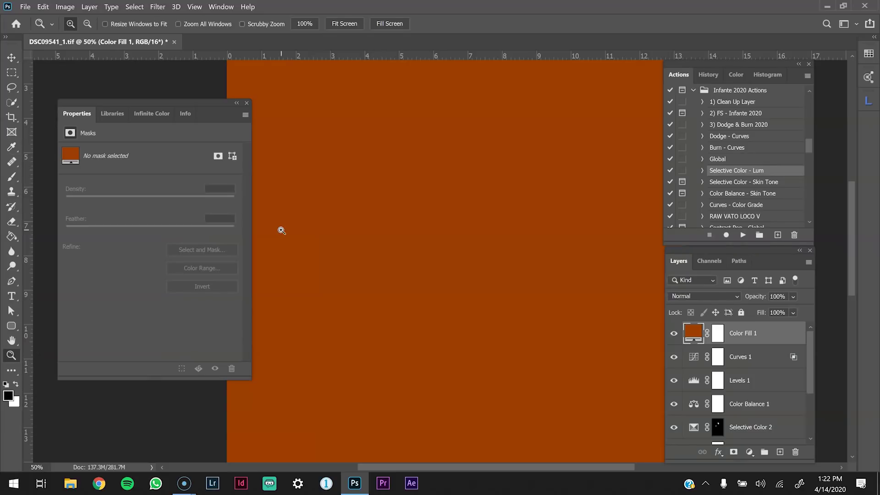
Set the Color Fill 1 layer to Soft Light and invert its mask to hide the effect.
left_click(282, 231, "alt")
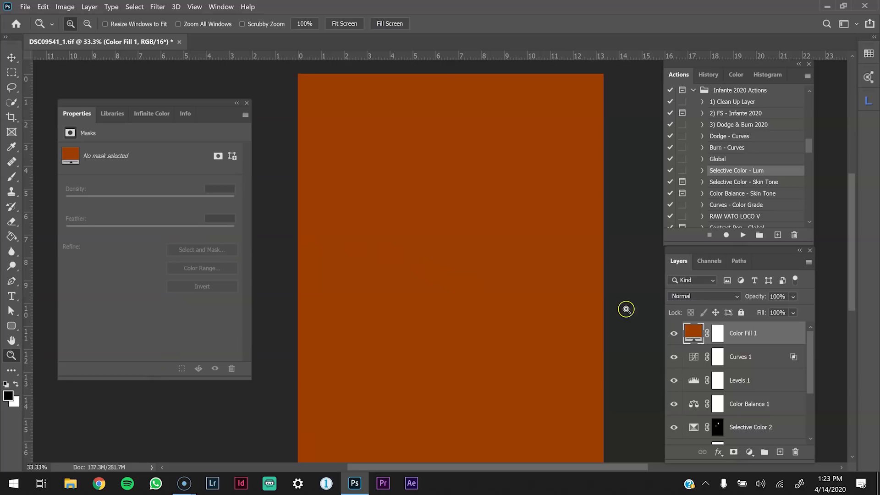
left_click(722, 297)
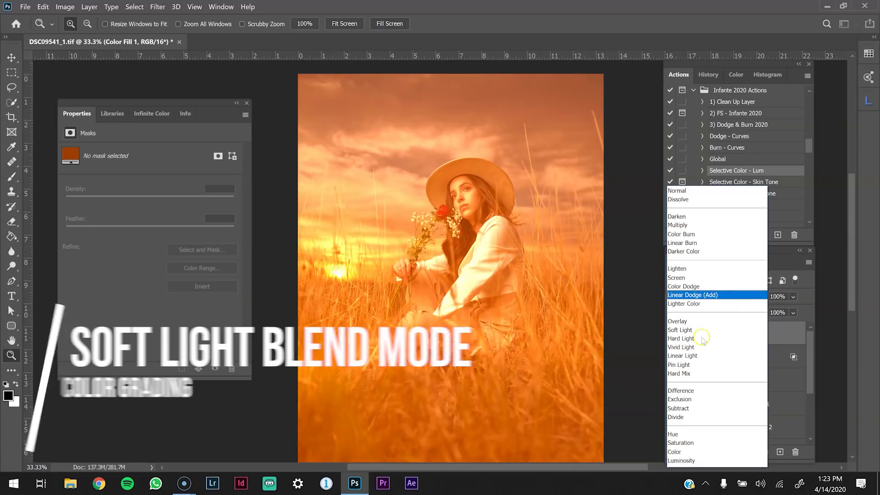
left_click(694, 331)
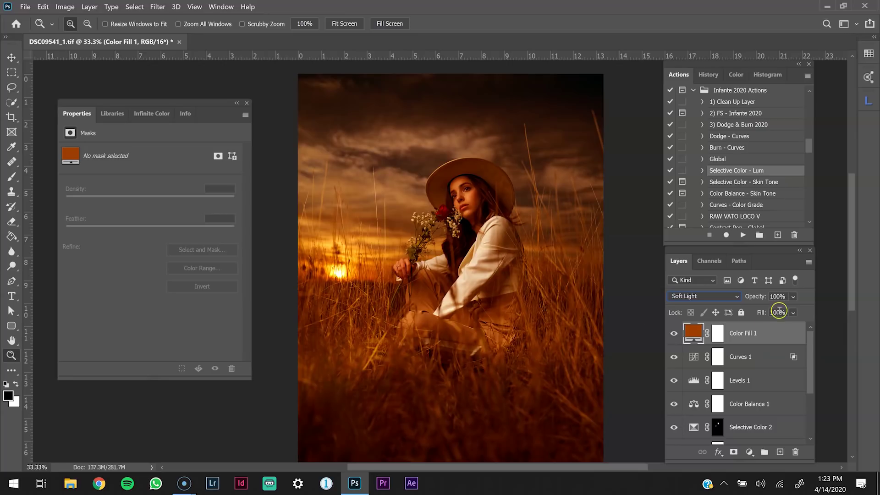
left_click(717, 334)
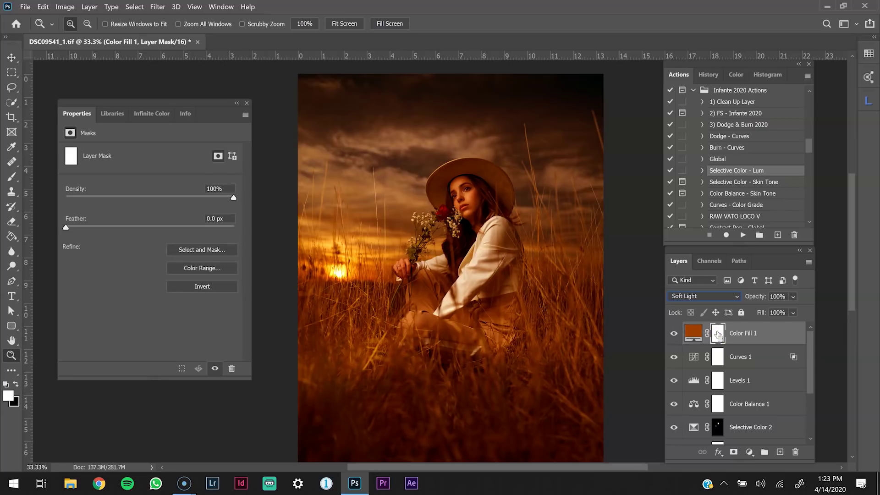
key("ctrl+i")
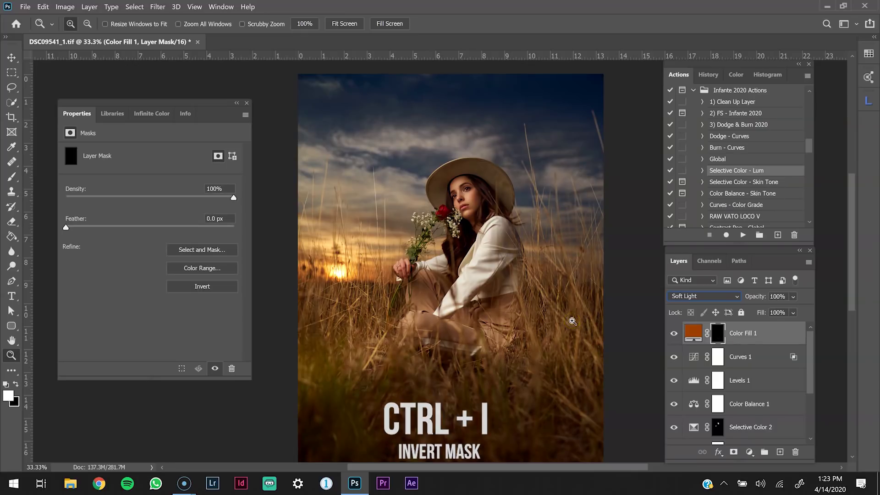
Paint white on the Color Fill 1 mask around the setting sun and horizon, using 33% flow and a brush enlarged to 800.
left_click(362, 294)
left_click_drag(325, 276, 361, 277)
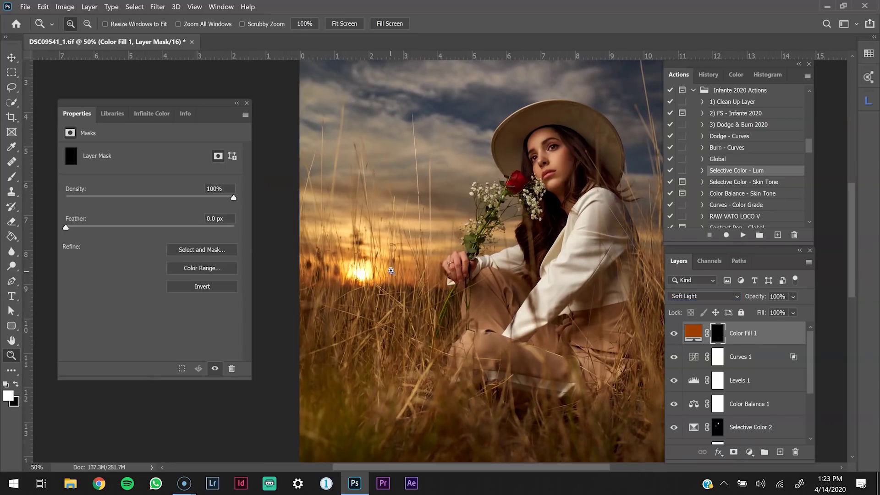
left_click(393, 277)
left_click_drag(415, 268, 433, 288)
key("b")
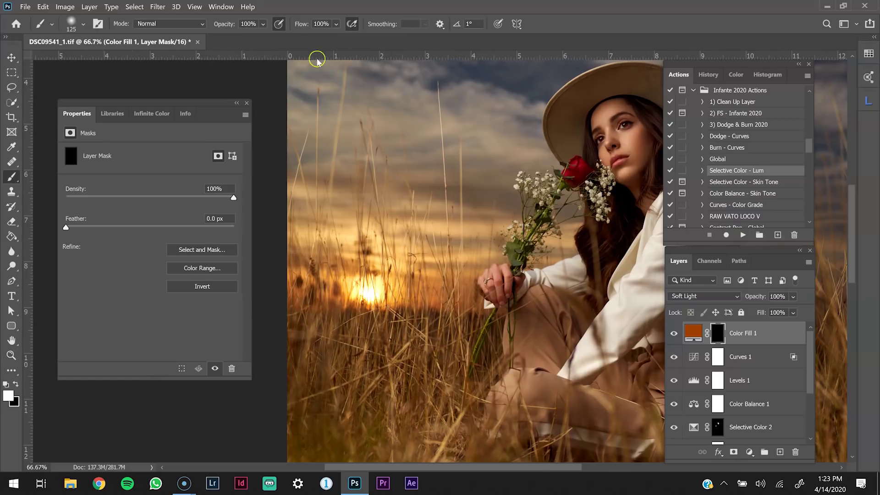
left_click(336, 25)
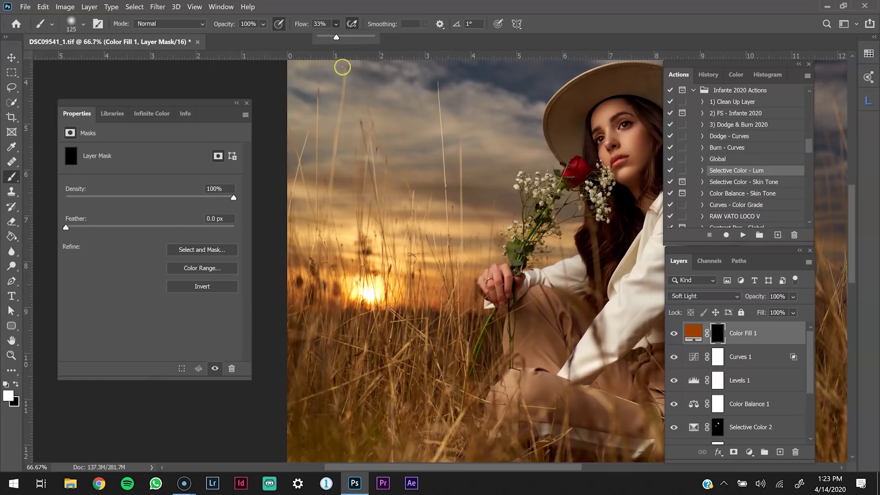
left_click(517, 202)
key("bracketright")
key("bracketright")
key("bracketright")
key("bracketright")
key("bracketright")
key("bracketright")
key("bracketright")
left_click(427, 284)
key("bracketright")
key("bracketright")
key("bracketright")
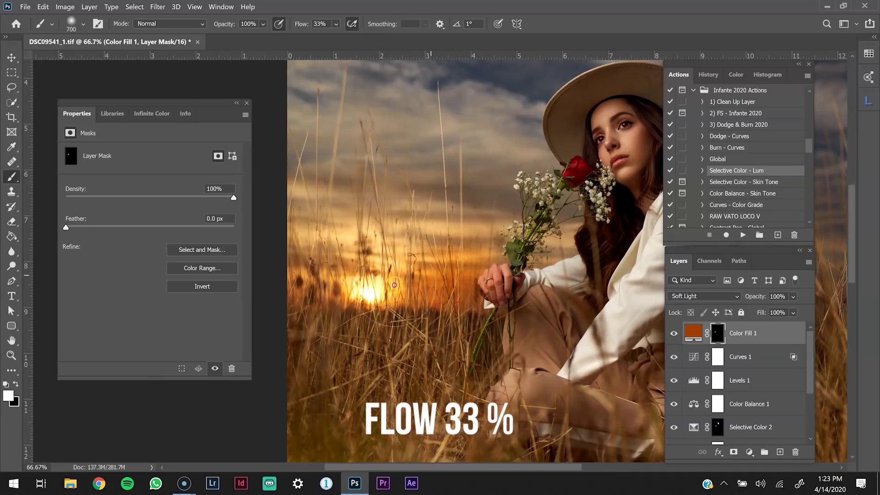
left_click(500, 222)
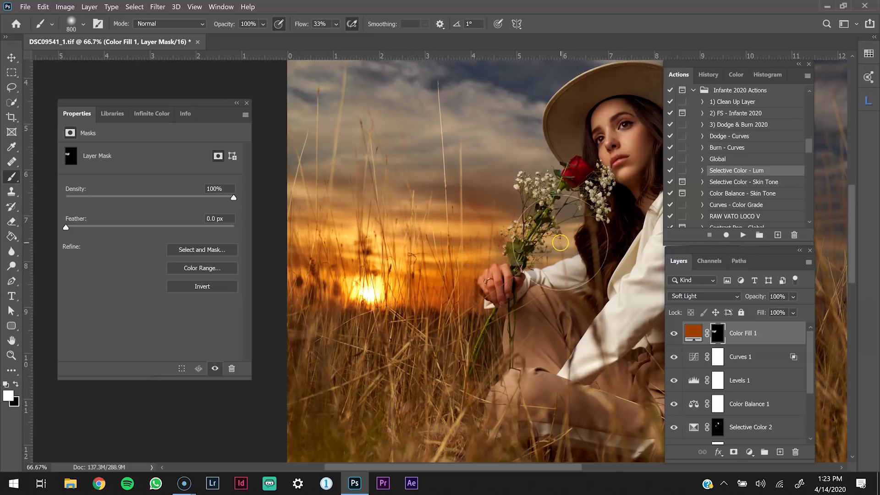
Extend the orange glow on the mask beside the flowers with a size 250 brush and near the hand with a size 600 brush.
key("bracketleft")
key("bracketleft")
key("bracketleft")
key("bracketleft")
key("bracketleft")
key("bracketleft")
key("bracketleft")
key("bracketleft")
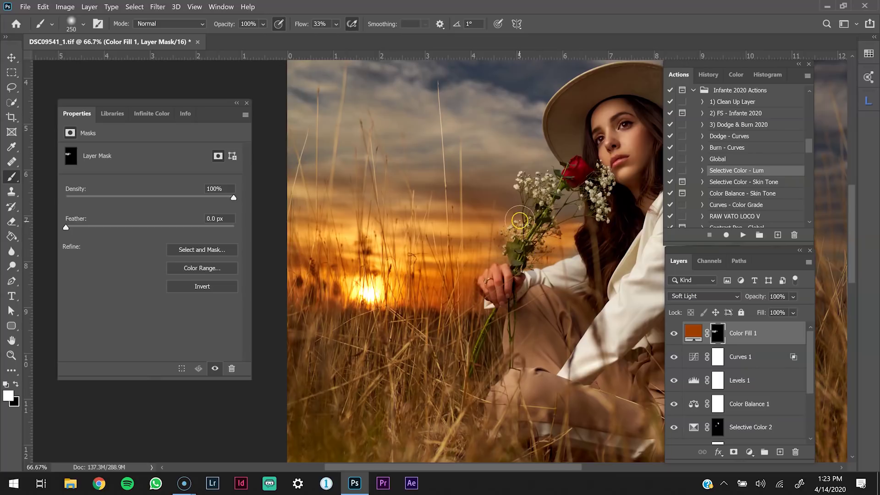
key("bracketright")
key("bracketright")
key("bracketright")
key("bracketright")
key("bracketright")
key("bracketright")
key("bracketright")
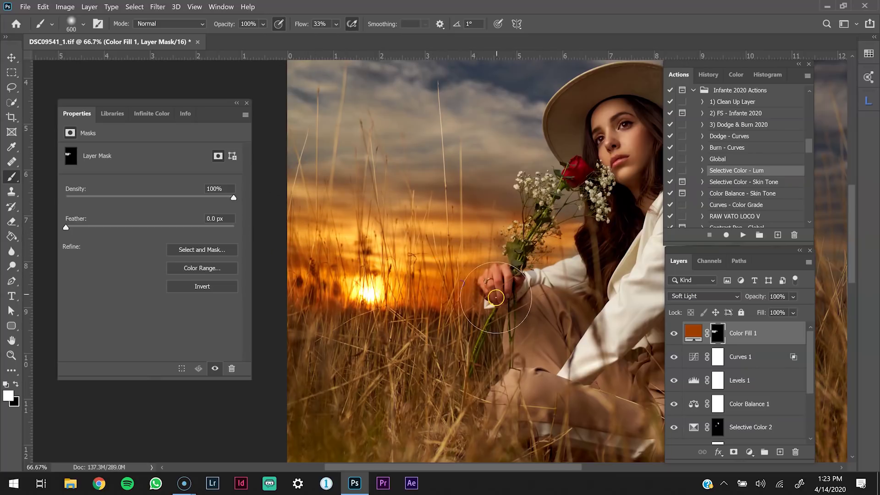
Compare the full image with and without the Color Fill 1 layer.
key("ctrl+minus")
key("ctrl+minus")
key("ctrl+minus")
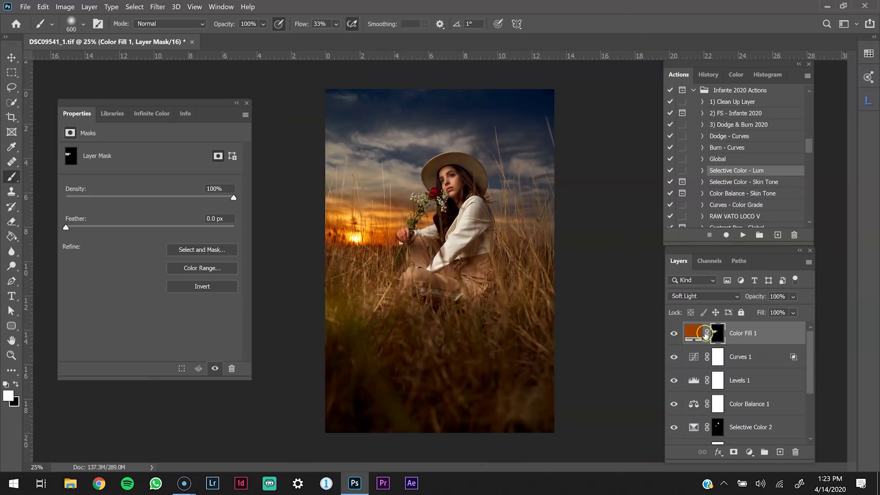
left_click(675, 334)
left_click(674, 334)
Soften the glow in the clouds above the sunset by painting black on the Color Fill 1 mask with a size 1500 brush.
key("bracketleft")
key("bracketleft")
key("bracketleft")
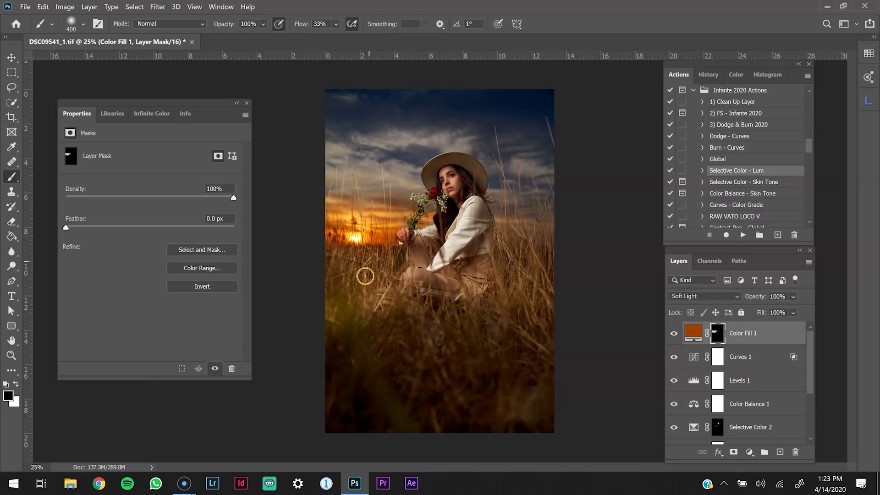
key("bracketright")
key("bracketright")
key("bracketright")
key("bracketright")
key("bracketright")
key("bracketright")
key("bracketright")
key("bracketright")
key("bracketright")
key("bracketright")
key("bracketright")
mouse_move(373, 179)
left_mouse_down()
mouse_move(441, 180)
mouse_move(415, 177)
left_mouse_up()
Set Color Fill 1's opacity to 70% and compare the sunset area with and without the layer.
left_click(793, 296)
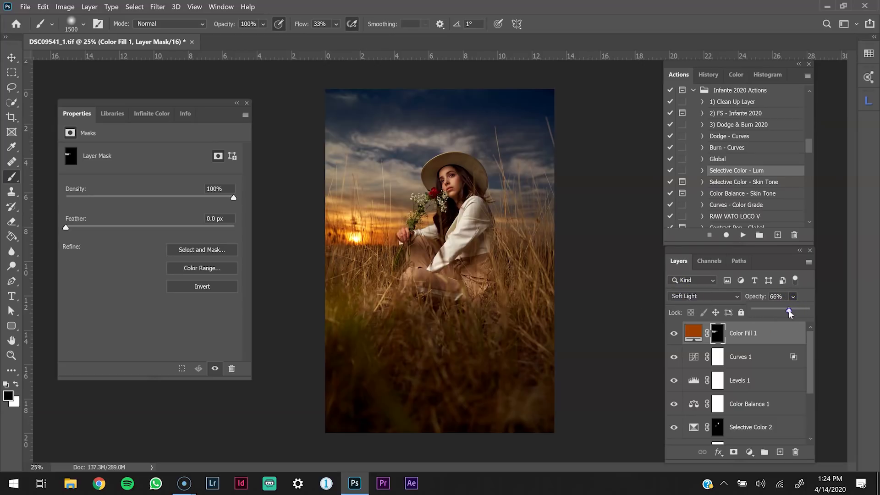
left_click_drag(788, 310, 790, 310)
key("z")
left_click(366, 221)
left_click(365, 221)
left_click_drag(403, 253, 440, 299)
left_click(674, 336)
left_click(674, 336)
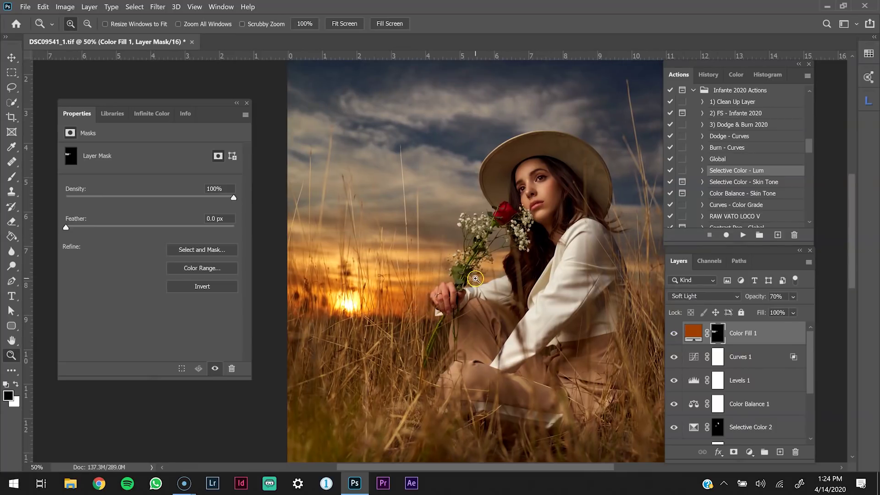
Set Color Fill 1's opacity to 50% and compare the image with and without the layer.
left_click(792, 297)
left_click_drag(792, 311, 784, 311)
left_click_drag(781, 311, 780, 310)
left_click(675, 335)
left_click(675, 335)
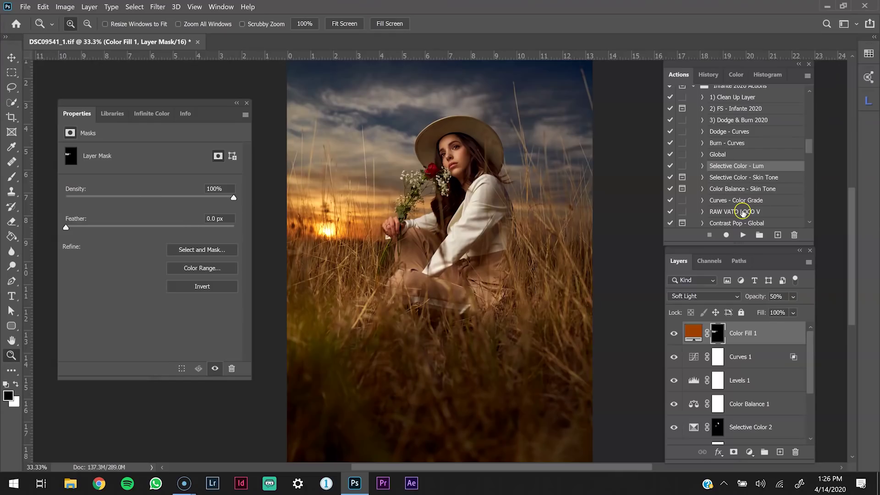
Run the RAW VATO LOCO V action and load the Youtube Field .xmp preset dated 4/13/2020 into its Camera Raw smart filter.
left_click(743, 211)
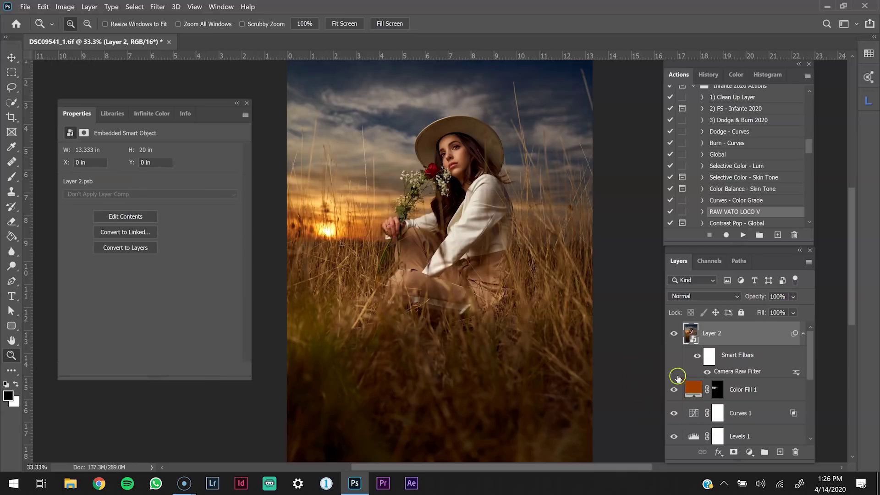
double_click(730, 372)
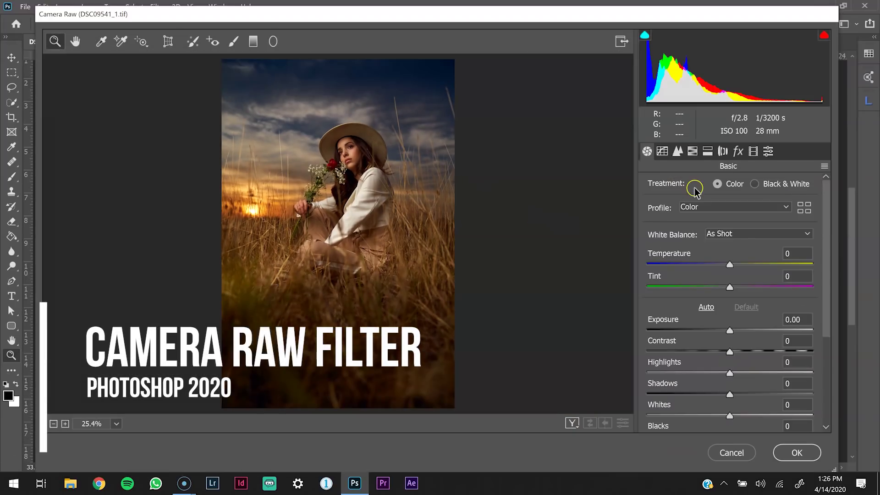
left_click(824, 166)
left_click(819, 235)
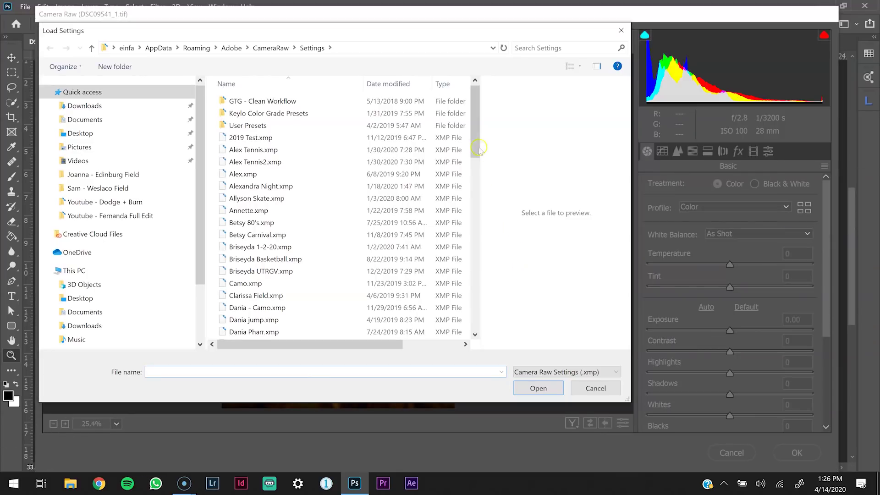
left_click_drag(479, 148, 472, 207)
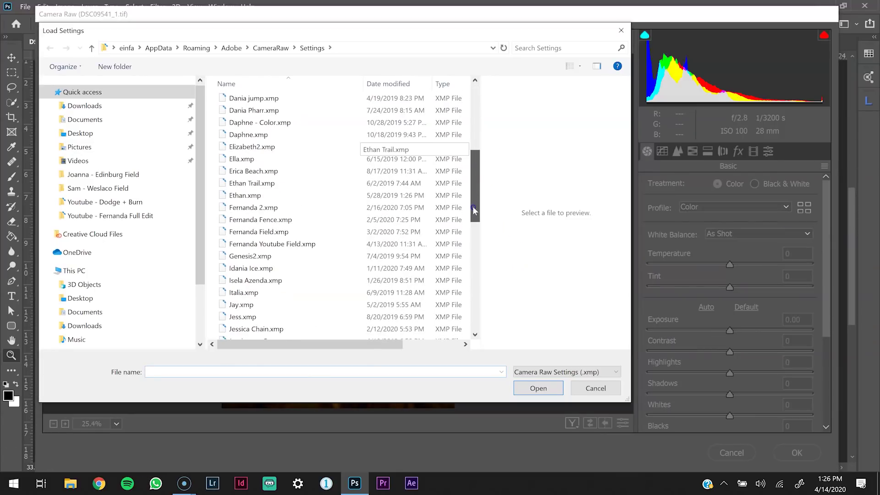
double_click(293, 244)
Review the loaded preset's Basic, Tone Curve, Detail, HSL, Split Toning and Lens Corrections settings in Camera Raw.
left_click_drag(826, 272, 824, 343)
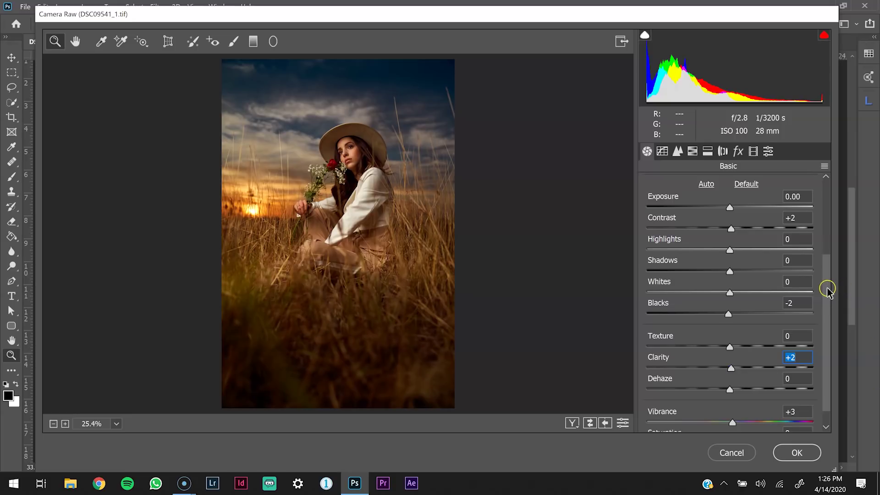
left_click_drag(828, 289, 829, 301)
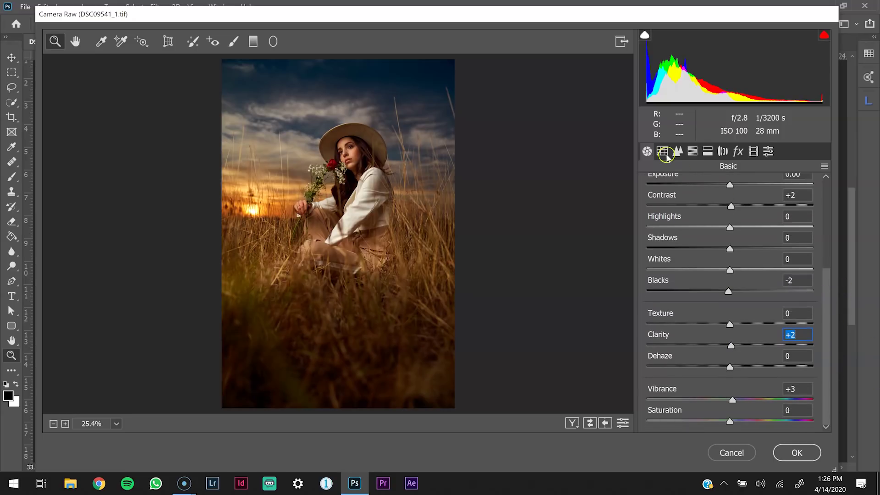
left_click(663, 152)
left_click_drag(826, 296, 828, 358)
left_click(677, 151)
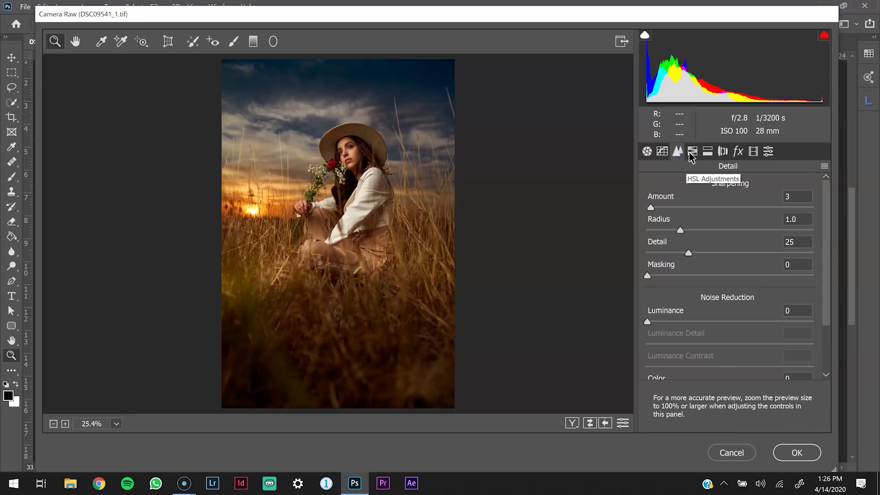
left_click(691, 153)
left_click(775, 189)
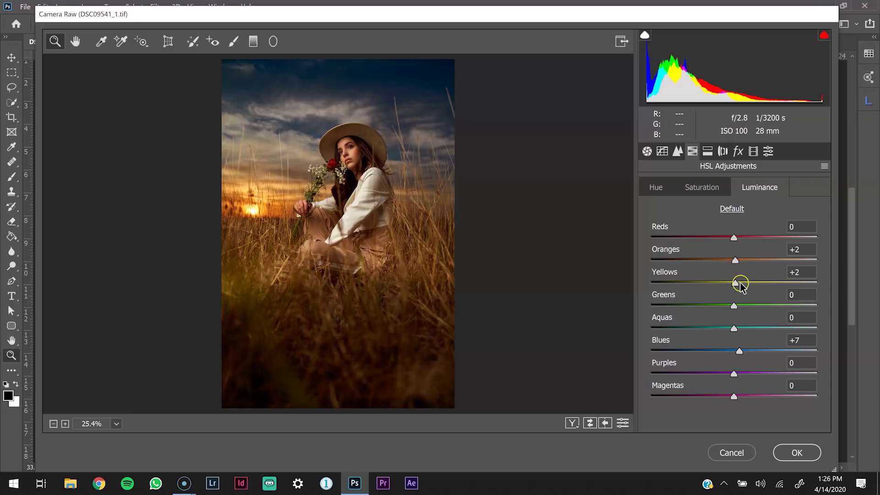
left_click(700, 189)
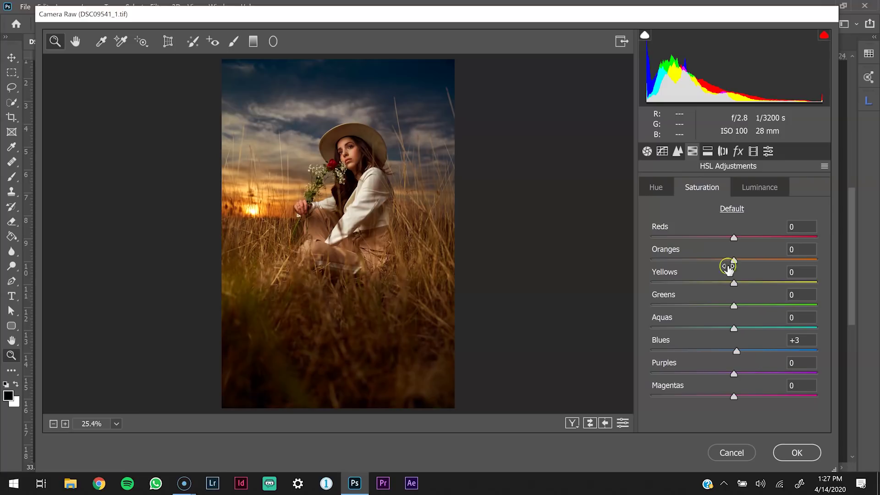
left_click(655, 189)
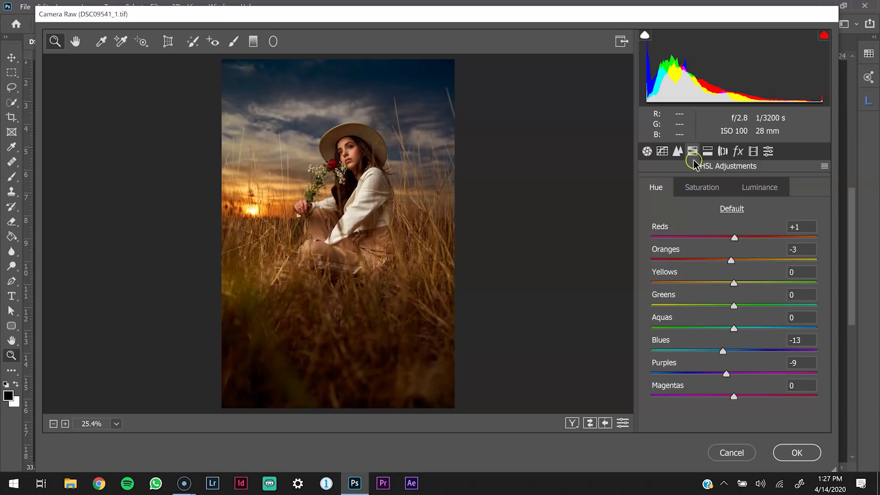
left_click(708, 154)
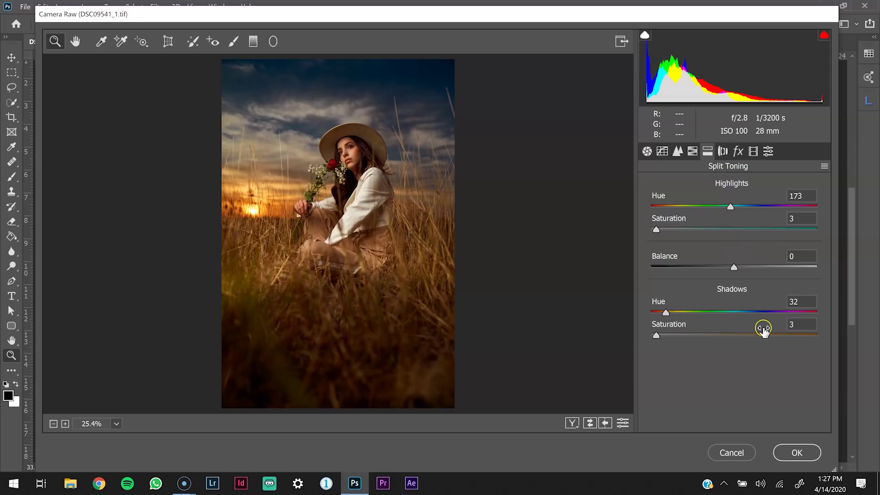
left_click(727, 156)
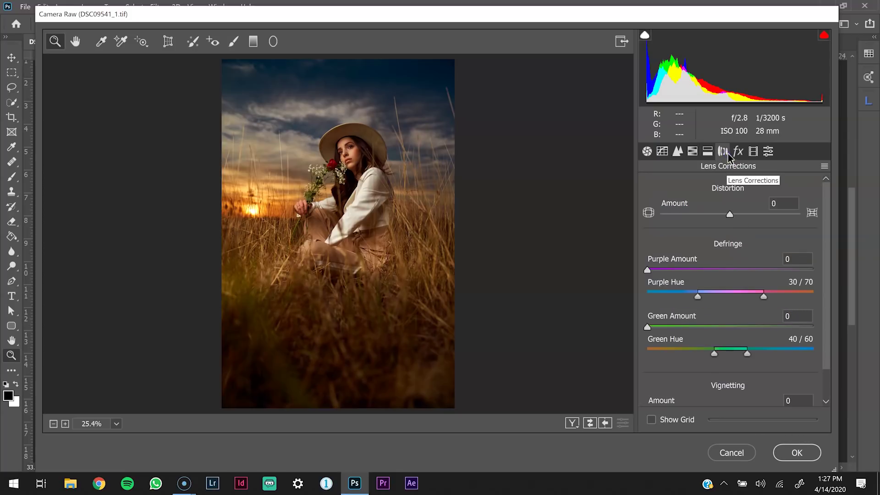
Set the Post Crop Vignetting amount to -6 in the Camera Raw effects.
left_click(738, 155)
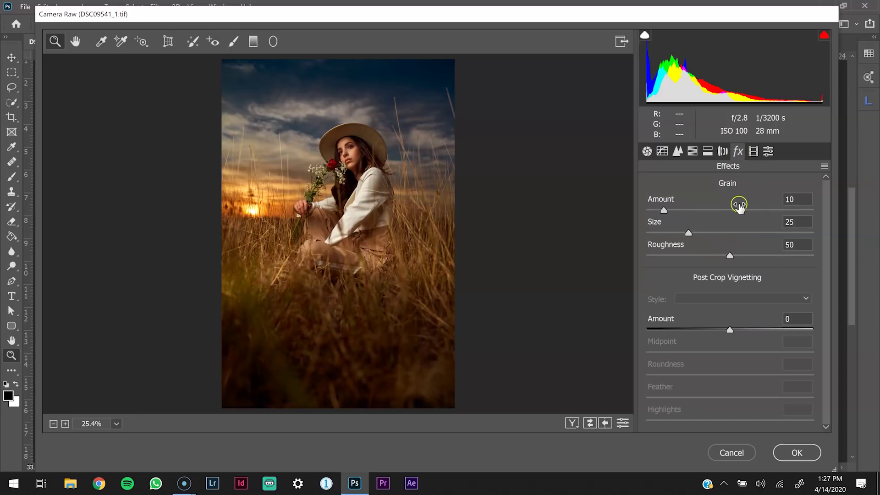
left_click(729, 330)
left_click_drag(729, 330, 723, 328)
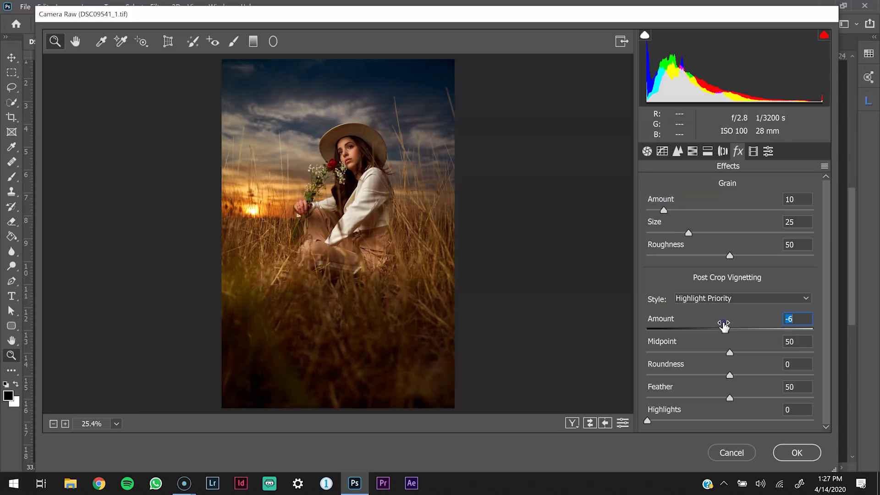
Check the Calibration values and the before/after view, and apply the Camera Raw filter to Layer 2.
left_click(753, 153)
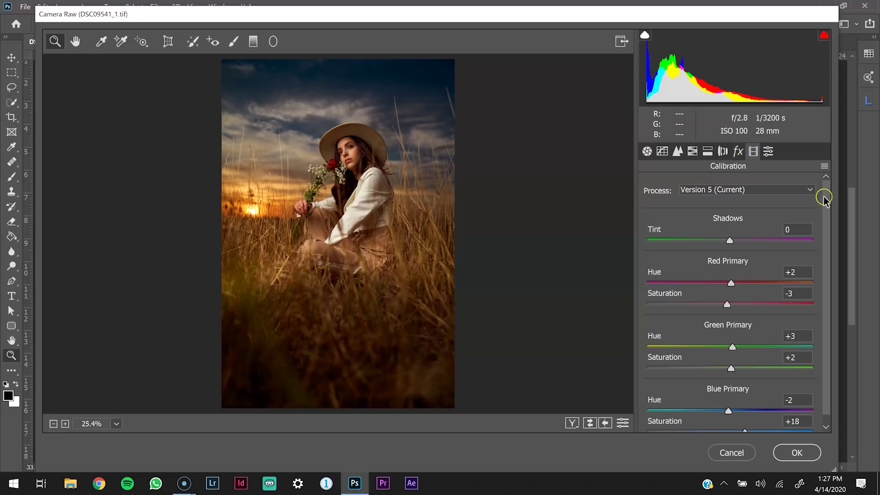
scroll(825, 206, "down", 2)
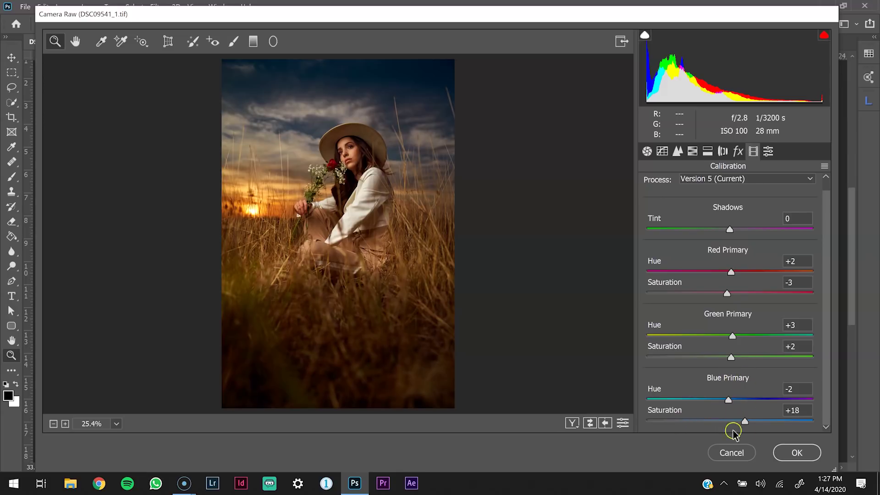
left_click(574, 423)
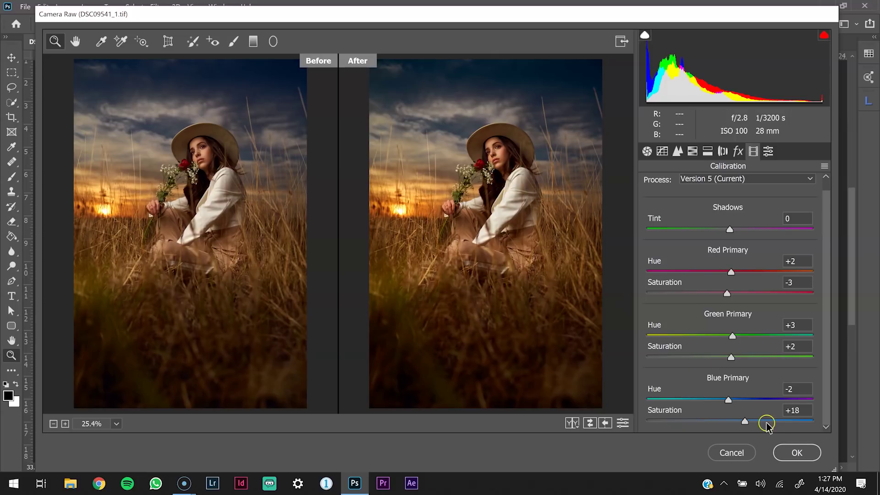
left_click(796, 452)
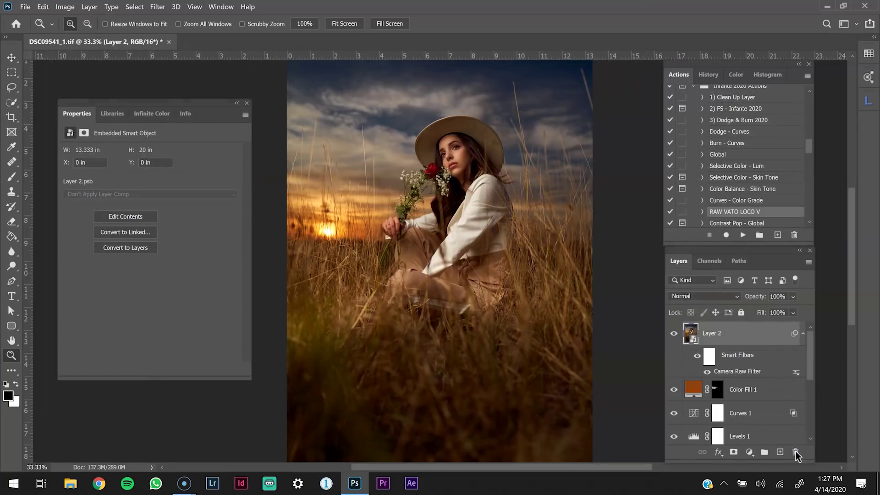
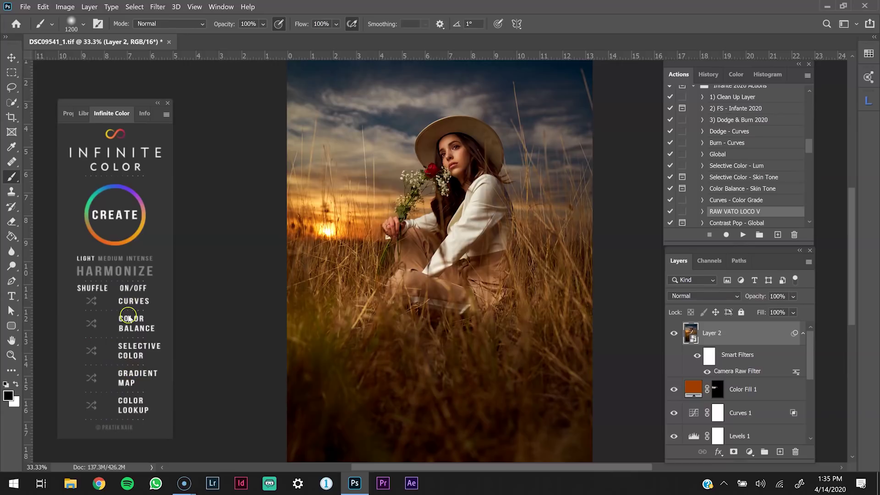
Try several randomly generated Infinite Color grades on the portrait and delete the resulting Infinite Color group.
left_click(126, 274)
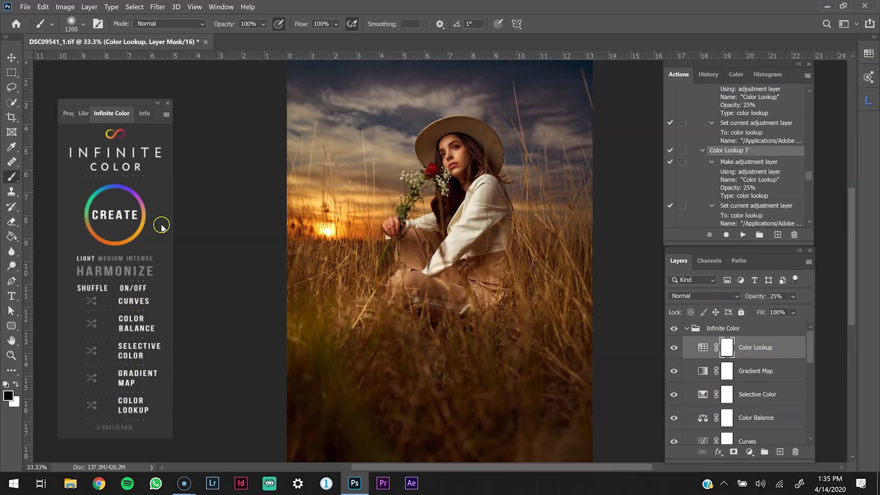
left_click(120, 217)
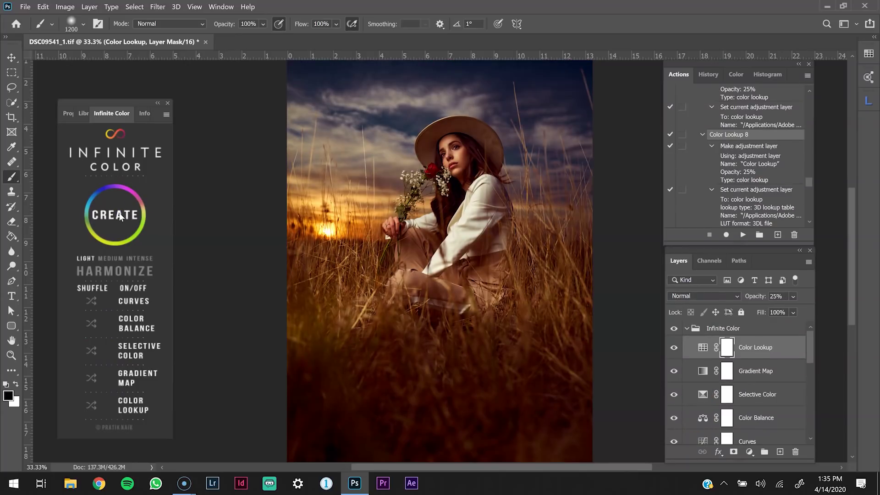
left_click(120, 217)
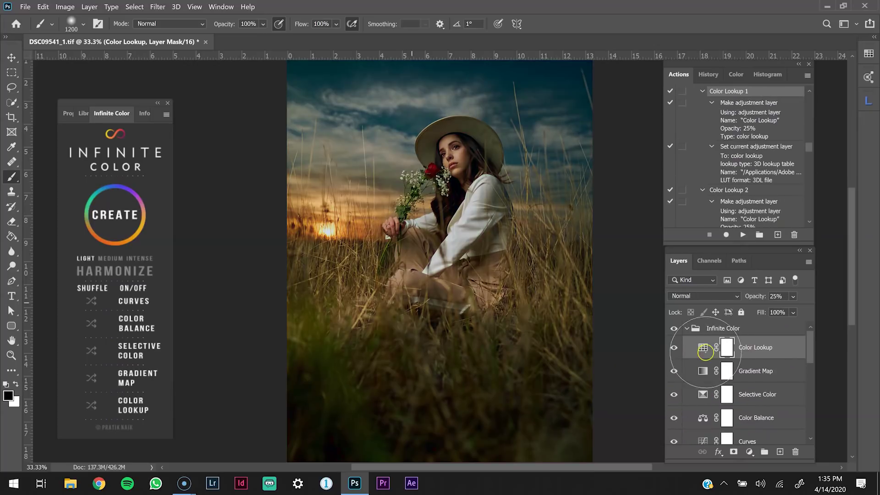
left_click_drag(737, 329, 795, 451)
Add the saved L Infinite Color group from My Library above Layer 2 and inspect its Color Lookup, Color Balance and Curves layers.
left_click(85, 114)
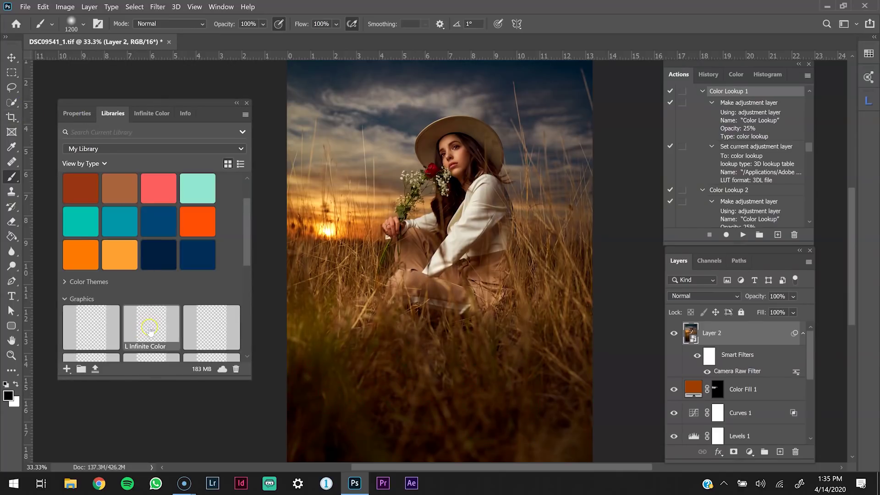
left_click_drag(151, 330, 432, 267)
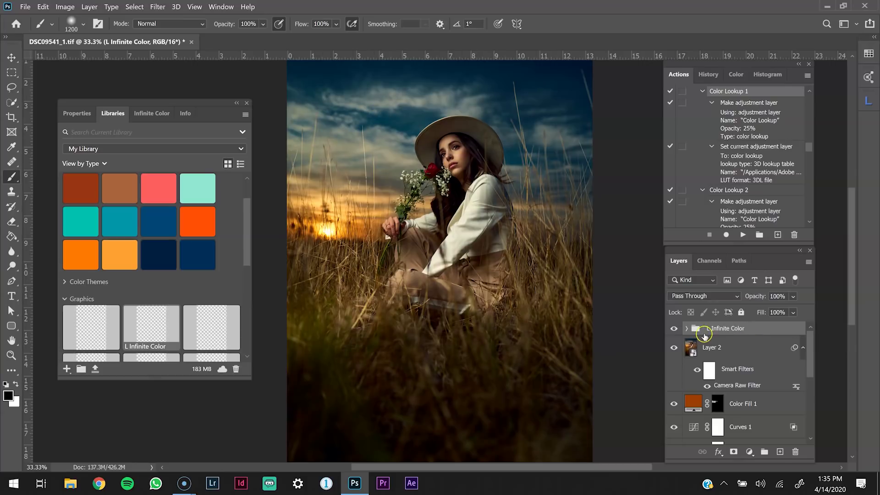
left_click(687, 328)
left_click(769, 353)
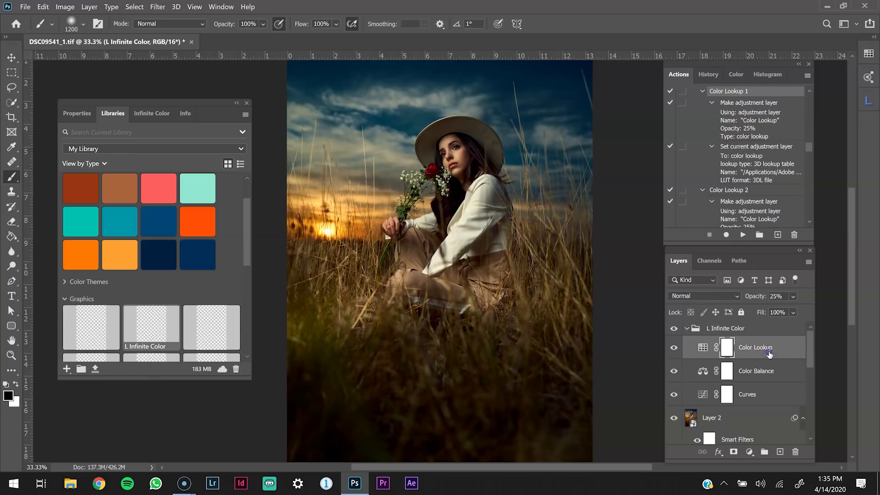
left_click(751, 374)
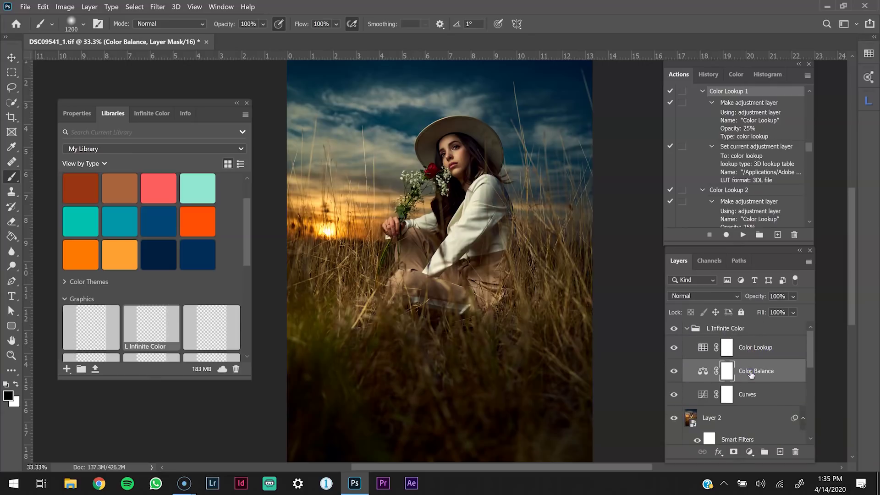
left_click(747, 394)
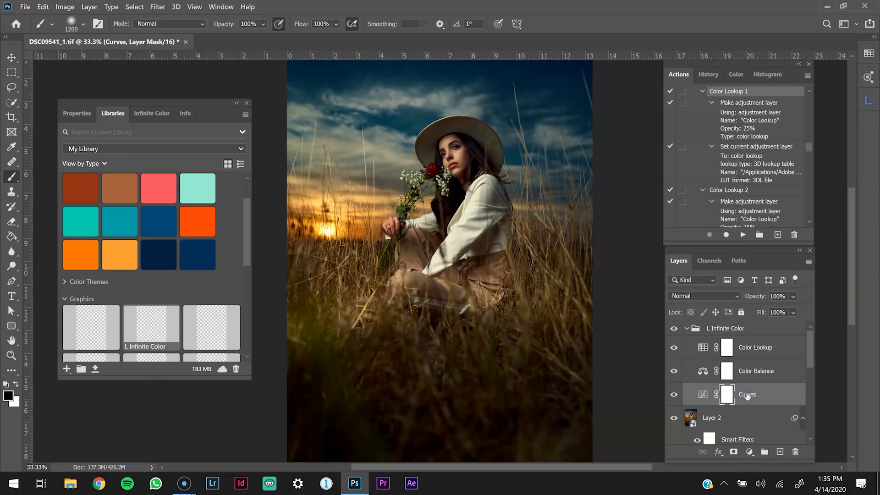
left_click(697, 331)
left_click(688, 329)
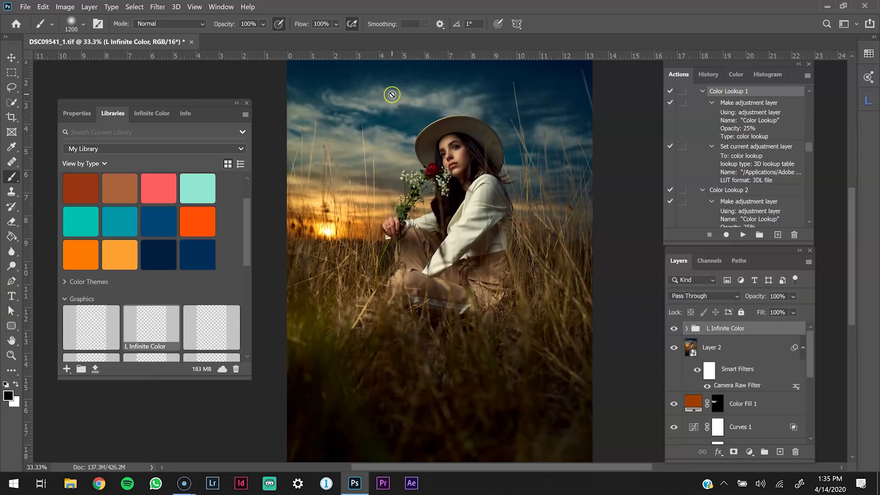
Add a mask to the L Infinite Color group and fill it using Apply Image with the merged Blue channel, Multiply blending and 100% opacity.
left_click(733, 452)
left_click(69, 7)
mouse_move(79, 32)
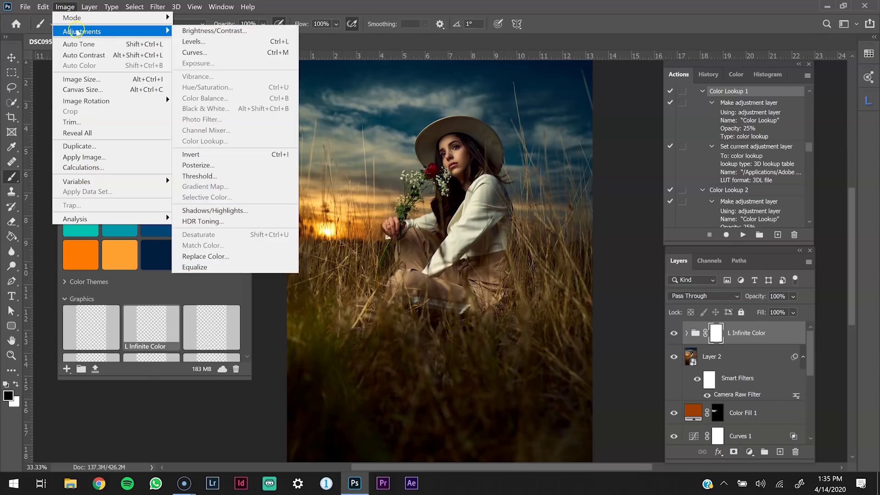
left_click(120, 157)
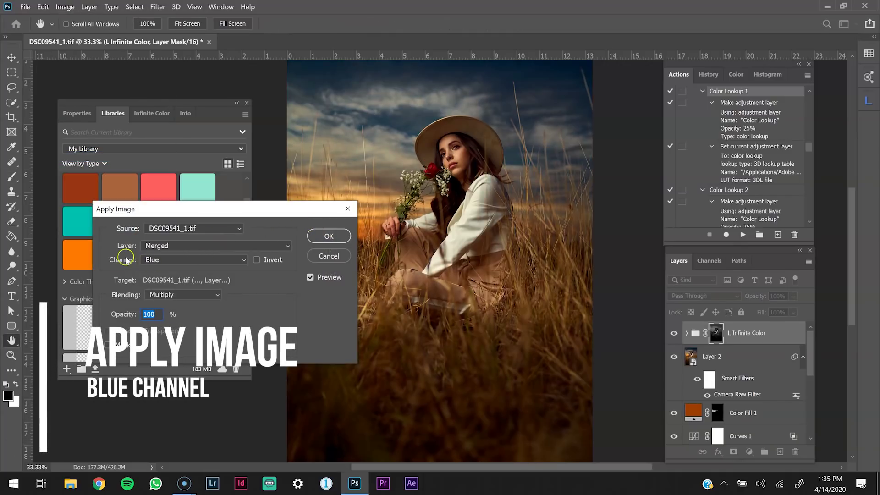
left_click(168, 260)
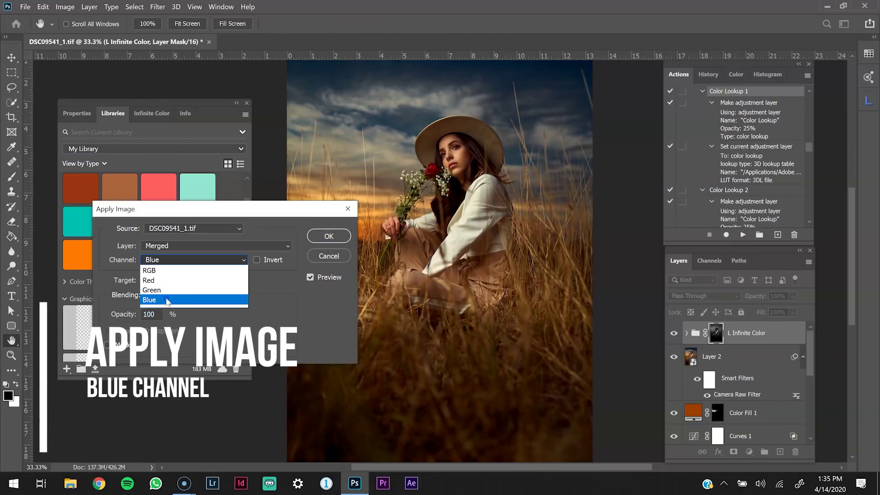
left_click(167, 300)
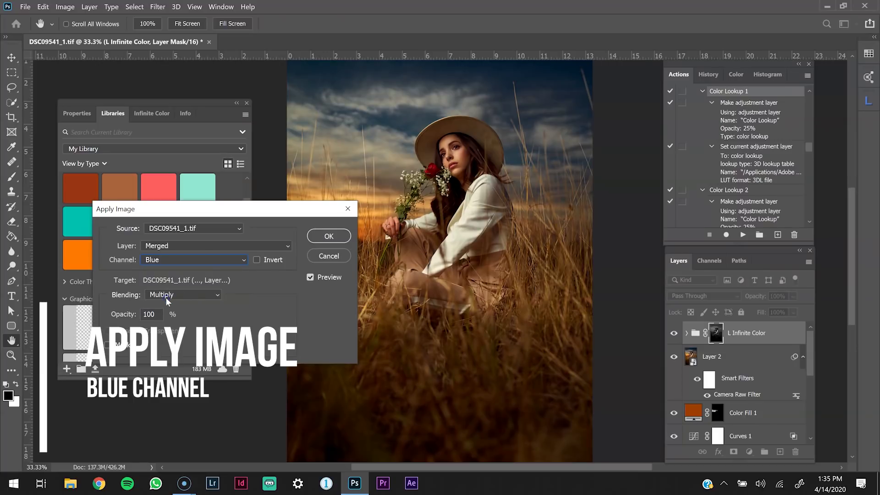
left_click(329, 237)
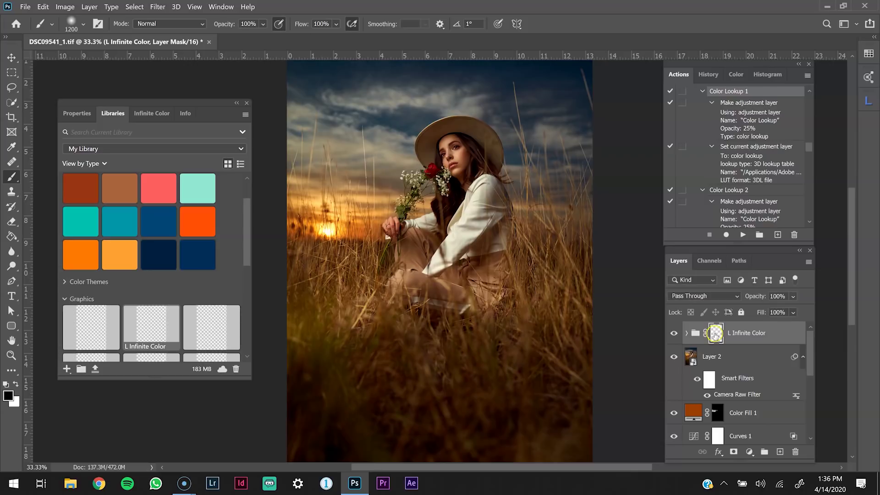
Compare the portrait with and without the masked L Infinite Color group.
left_click(673, 336)
left_click(673, 336)
left_click(675, 333)
left_click(676, 334)
left_click(675, 333)
left_click(676, 333)
left_click(675, 334)
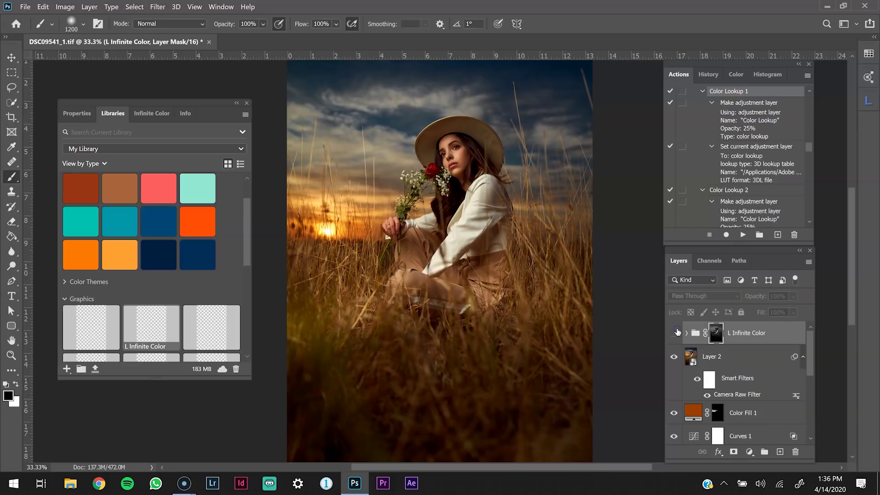
left_click(676, 333)
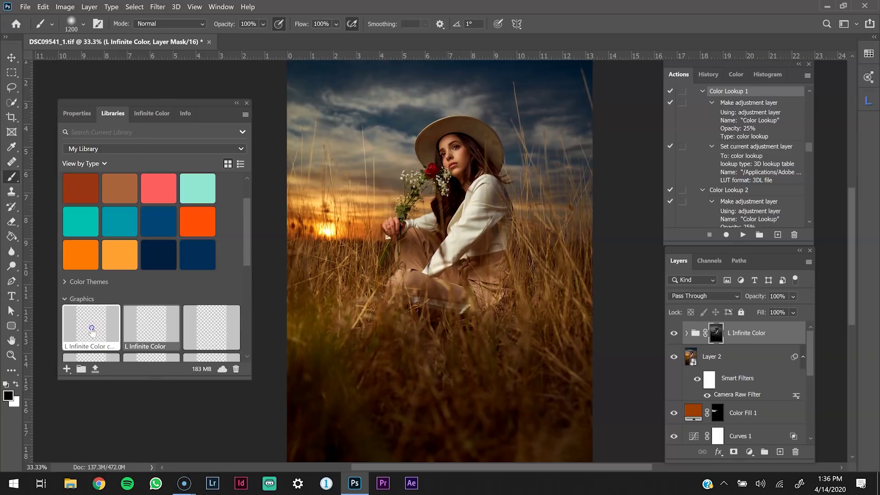
Add the saved L Infinite Color copy group from My Library on top of the layer stack, and inspect its layers and effect.
left_click_drag(92, 332, 447, 268)
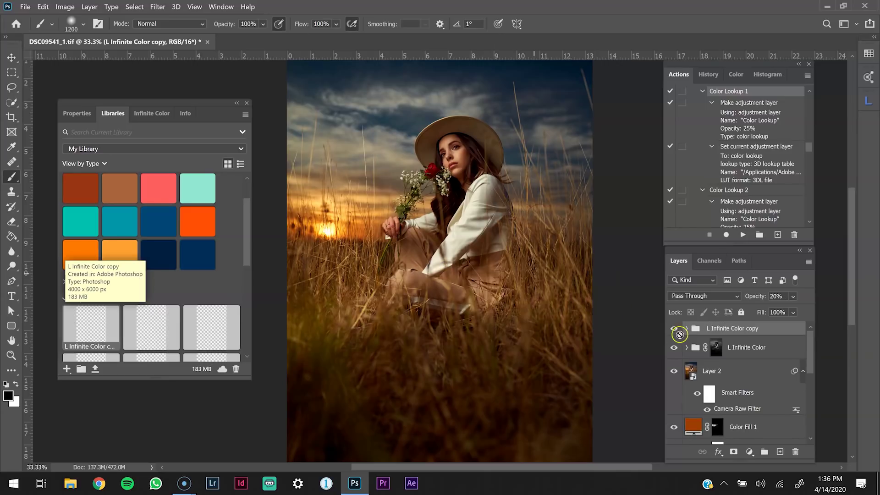
left_click(688, 328)
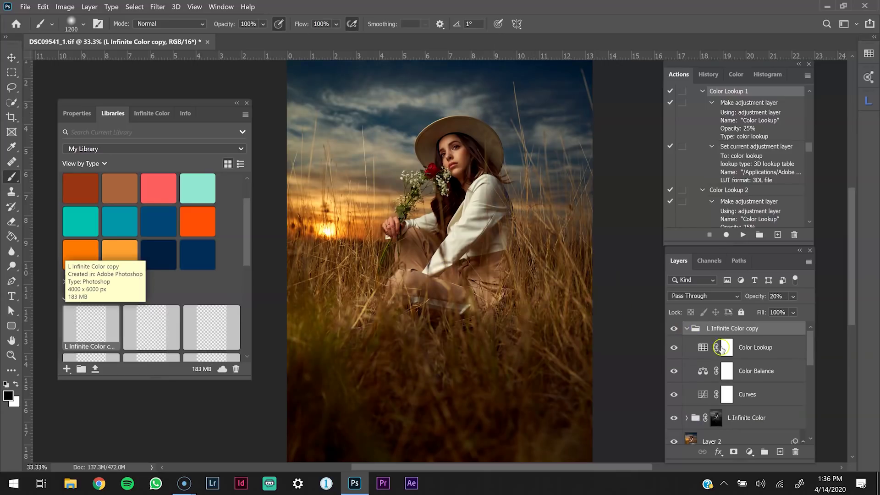
left_click(769, 354)
left_click(765, 350)
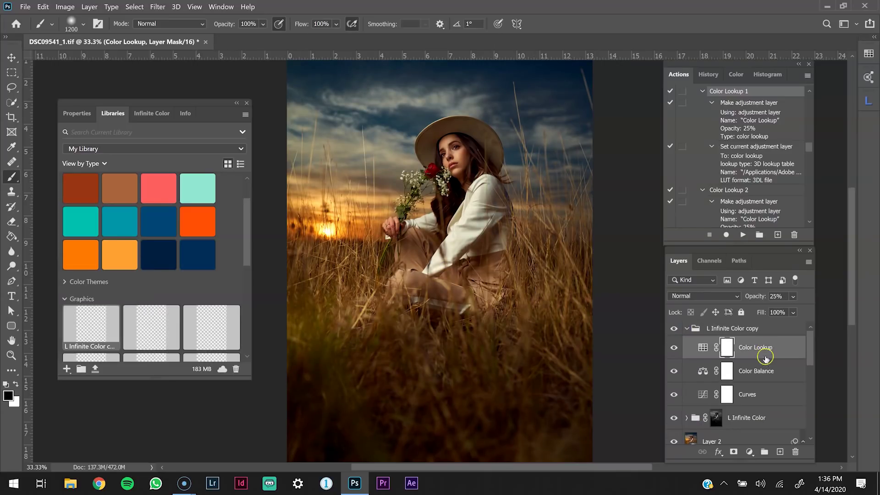
left_click(692, 329)
left_click(687, 329)
left_click(674, 329)
left_click(674, 329)
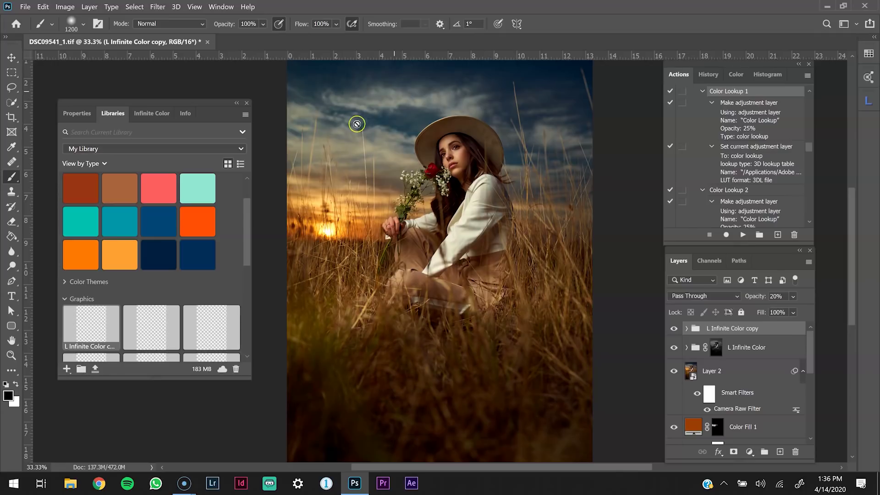
Add a black mask to the L Infinite Color copy group and paint the sky white with an 1100-size brush.
left_click(734, 452)
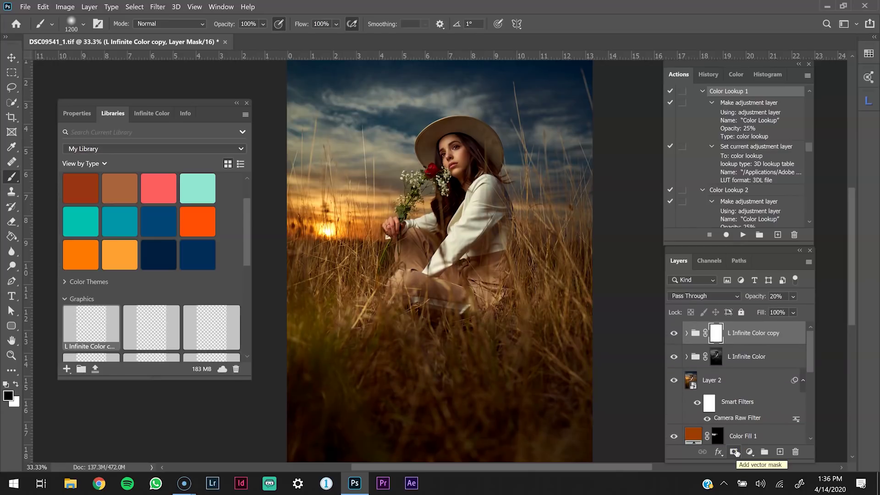
key("ctrl+i")
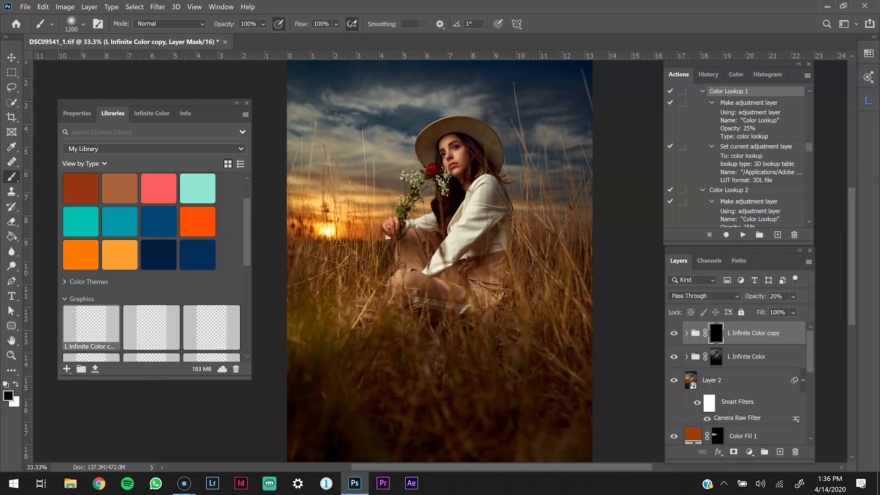
key("z")
key("x")
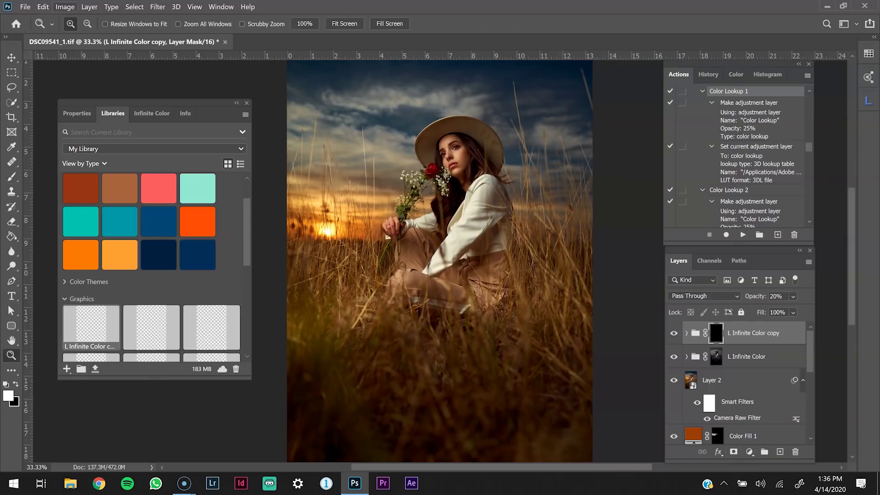
key("b")
key("bracketleft")
key("bracketleft")
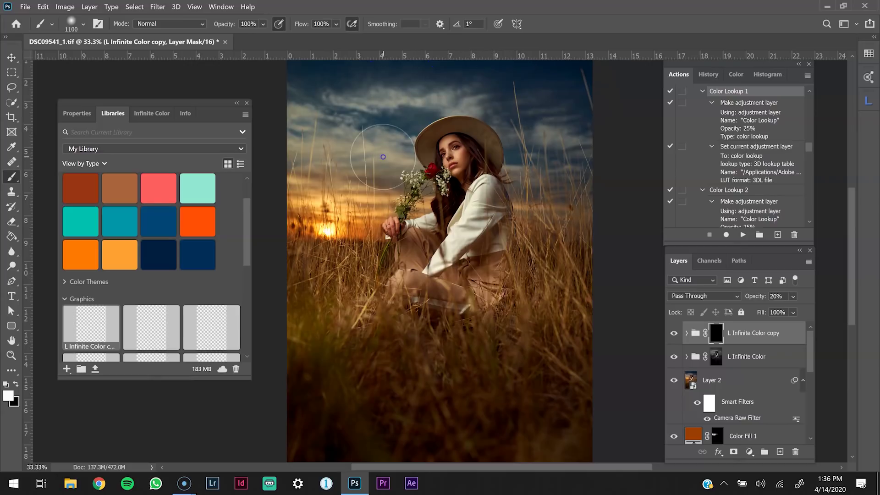
left_click(492, 59)
Check the masked L Infinite Color copy group's effect on the sky and set its opacity to 25%.
left_click(675, 333)
left_click(676, 334)
left_click(784, 297)
left_click(794, 296)
left_click_drag(788, 310, 841, 296)
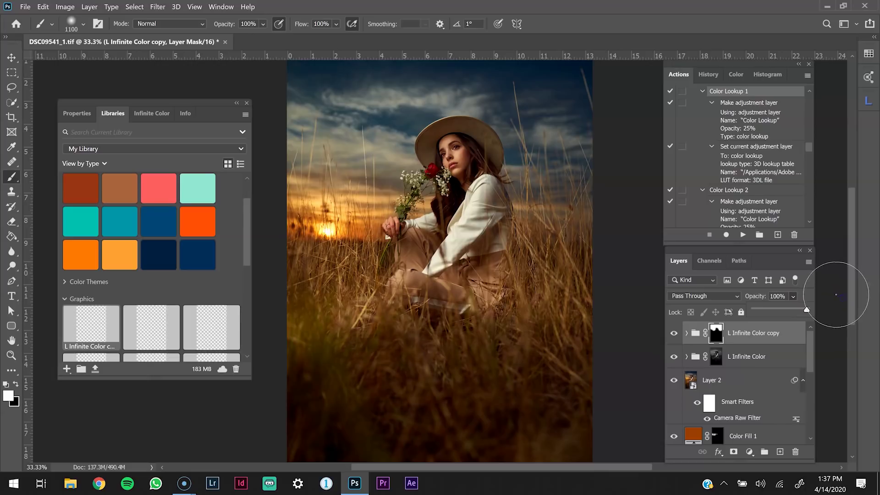
left_click_drag(796, 311, 792, 312)
Group L Infinite Color and L Infinite Color copy together, and compare the portrait with and without the combined group.
left_click(761, 358)
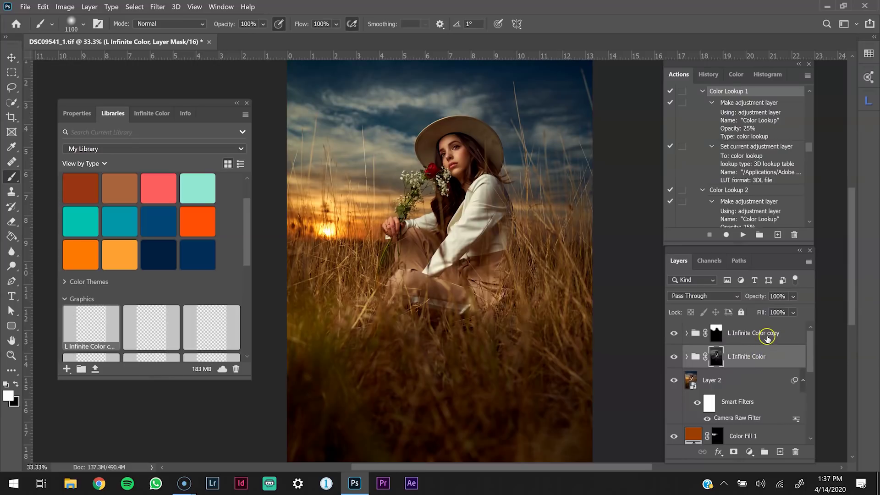
left_click(768, 337, "ctrl")
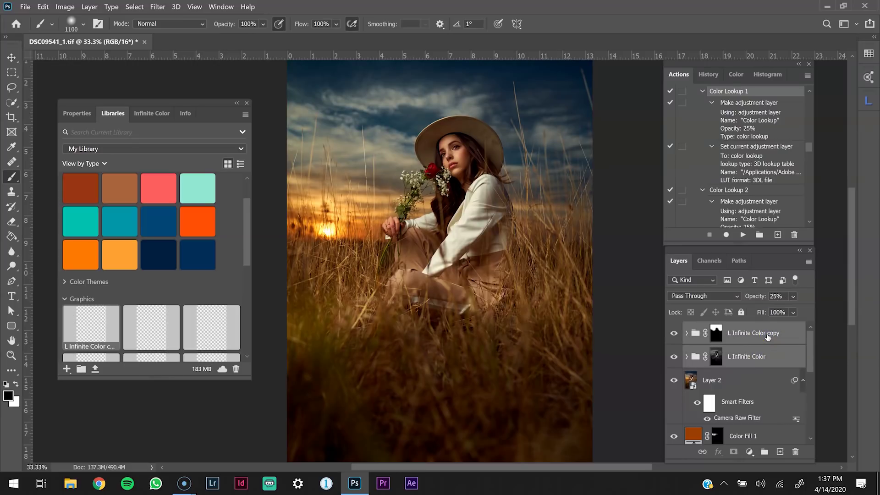
key("ctrl+g")
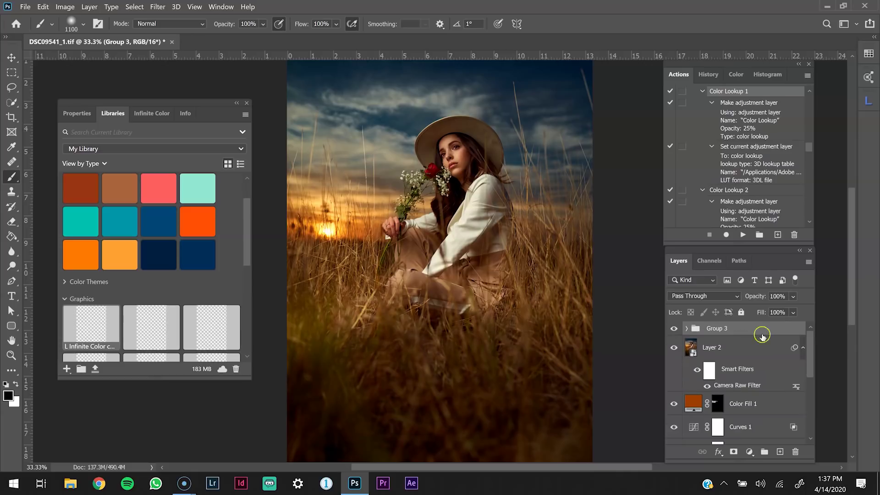
left_click(674, 329)
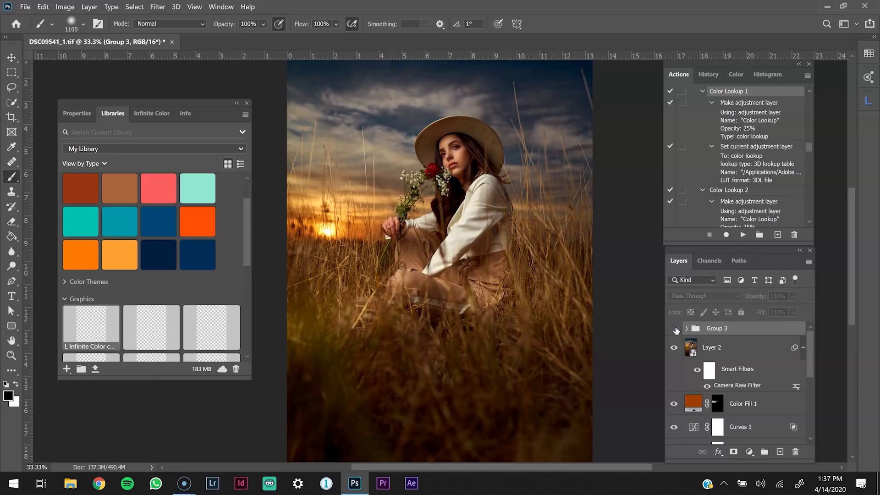
left_click(674, 330)
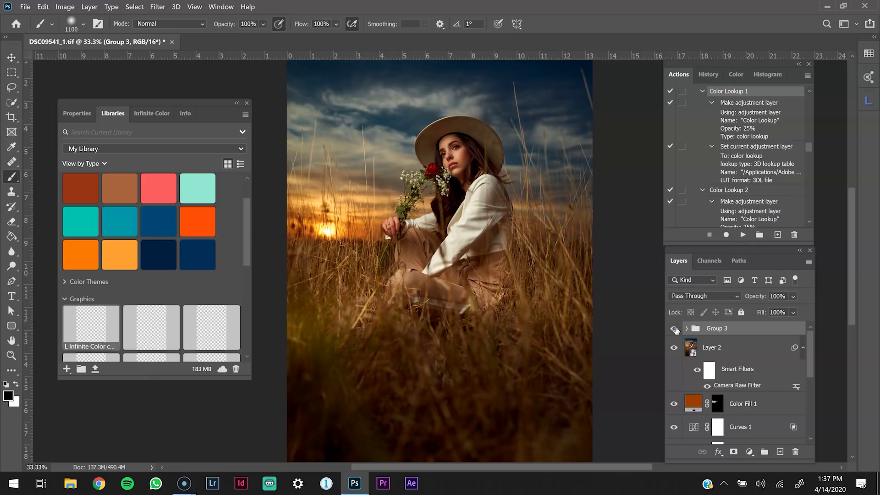
left_click(675, 329)
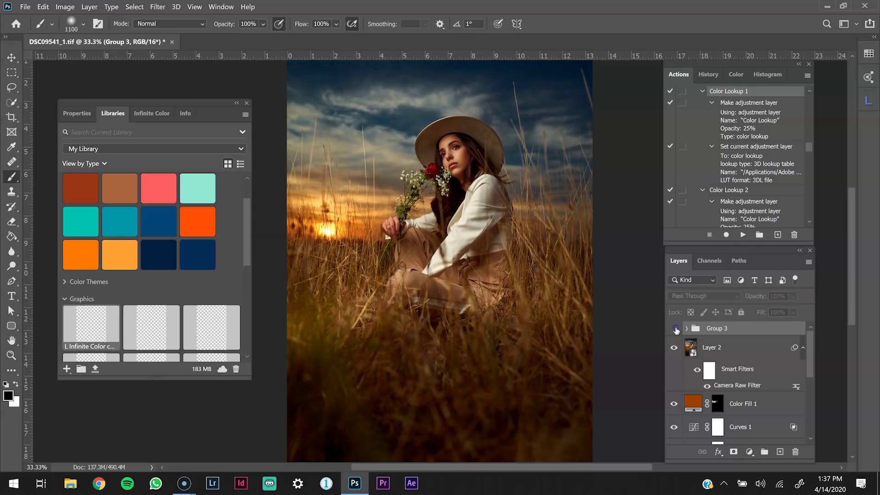
left_click(676, 330)
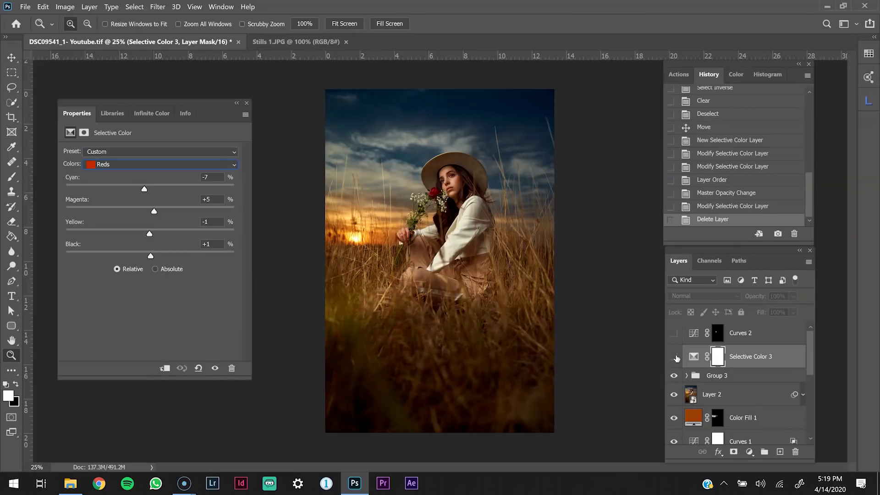
Show the Selective Color 3 layer and compare the woman's skin tones with and without it up close.
left_click(675, 357)
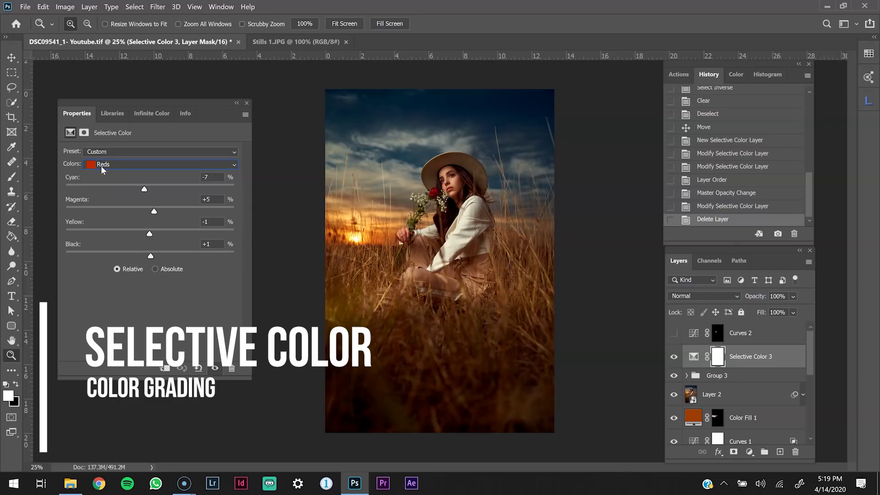
left_click(460, 184)
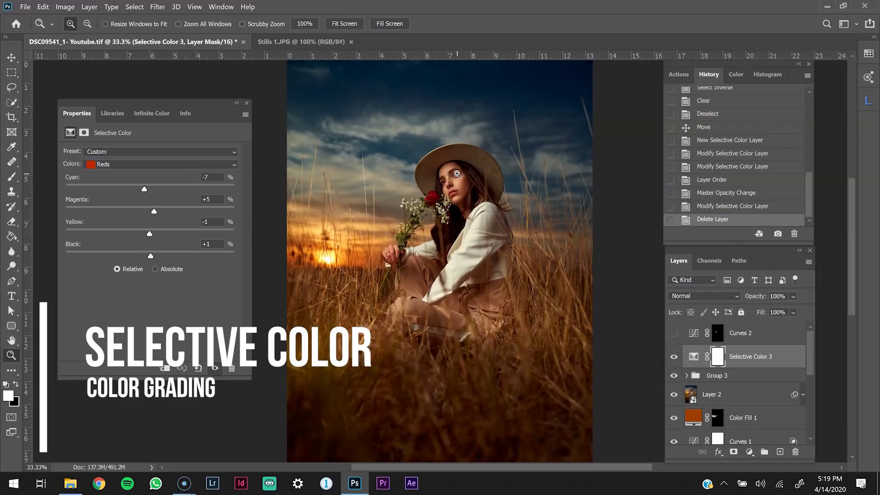
left_click(460, 190)
left_click(674, 357)
left_click(674, 357)
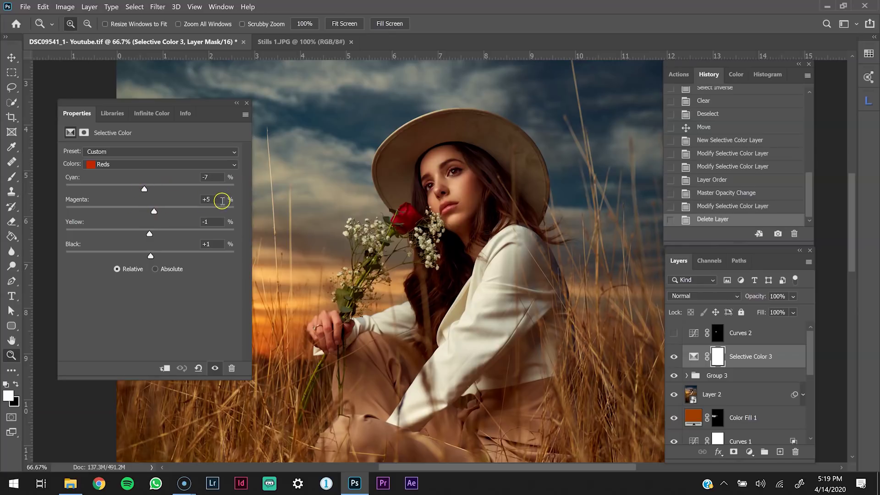
Review the Reds and Yellows adjustments in Selective Color 3 and check the layer's effect on the portrait.
left_click(151, 235)
left_click(151, 256)
left_click(146, 164)
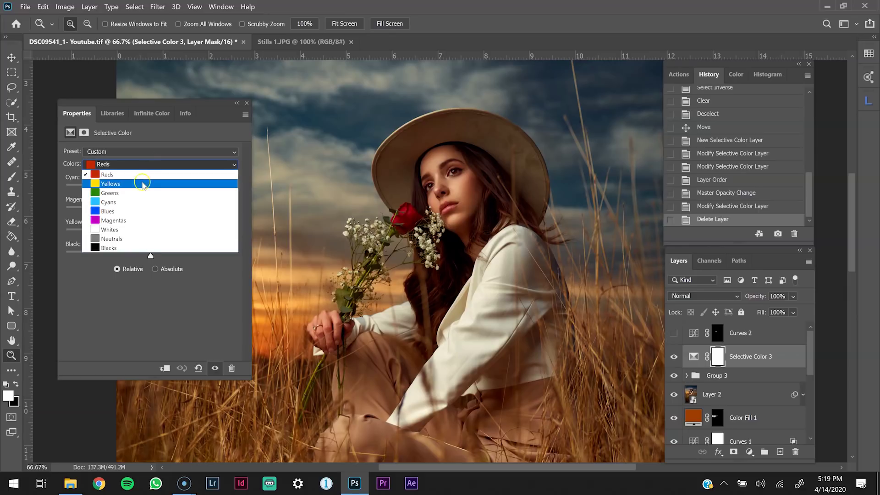
left_click(144, 183)
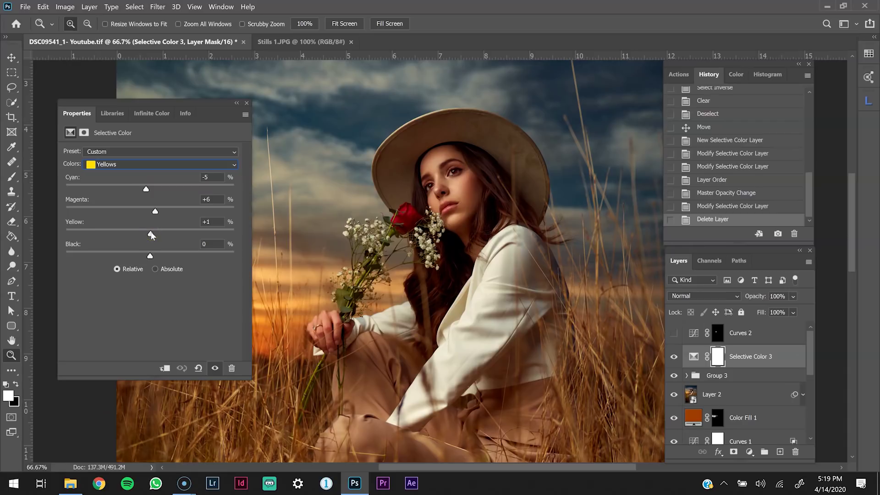
left_click(674, 359)
left_click(673, 359)
Show the Curves 2 layer and inspect its Red and Blue channel curves.
left_click(755, 339)
left_click(674, 333)
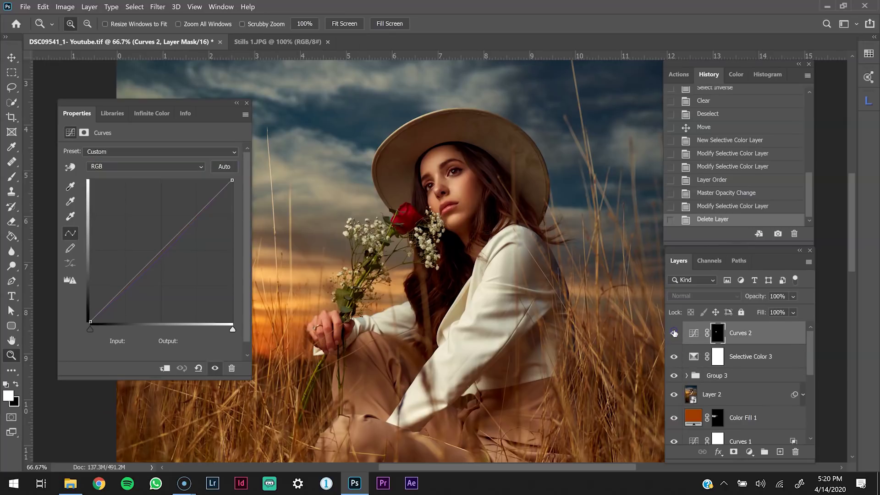
left_click(193, 166)
left_click(149, 181)
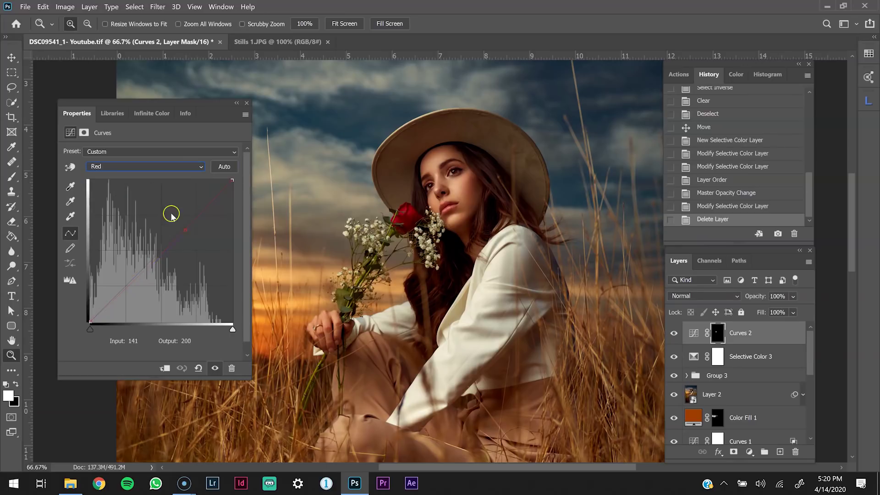
left_click(180, 172)
left_click(137, 199)
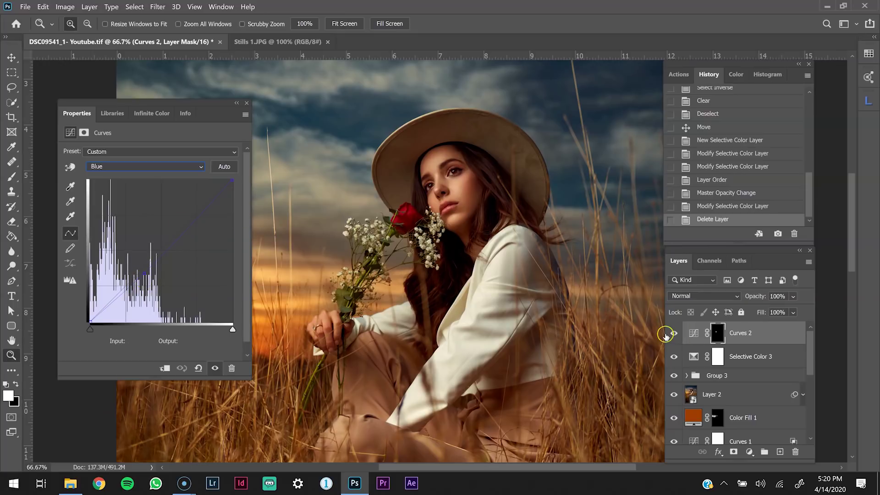
Set the Curves 2 layer's opacity to 90% and group it with Selective Color 3.
left_click(794, 297)
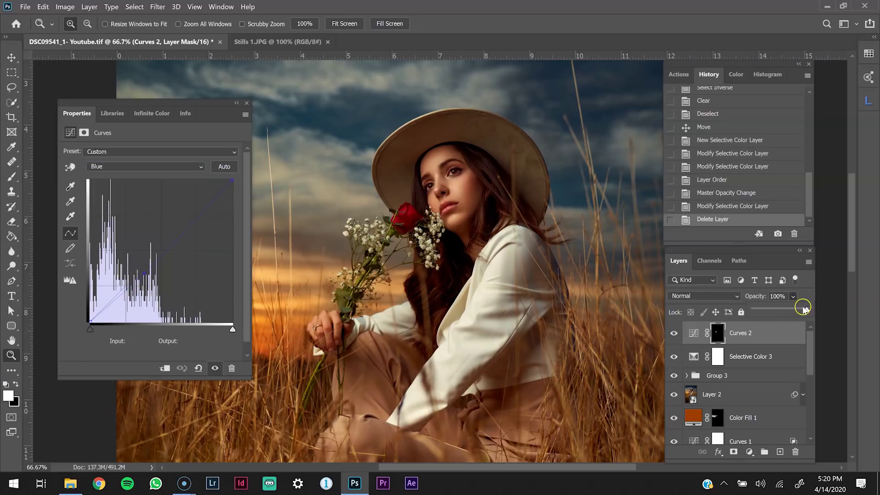
left_click_drag(800, 311, 800, 311)
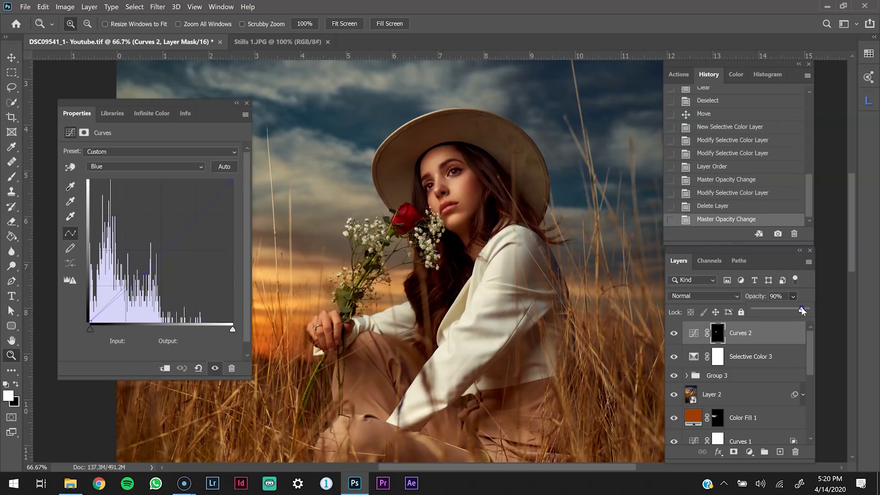
left_click(776, 338)
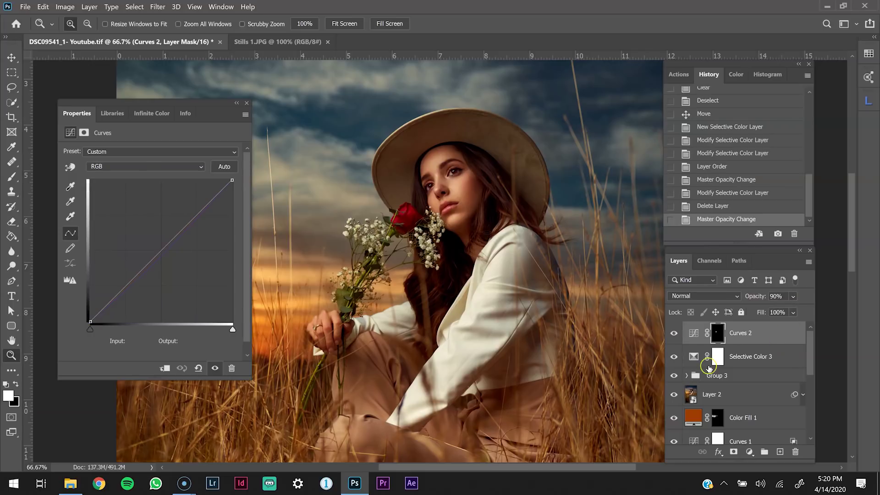
left_click(746, 355, "shift")
key("ctrl+g")
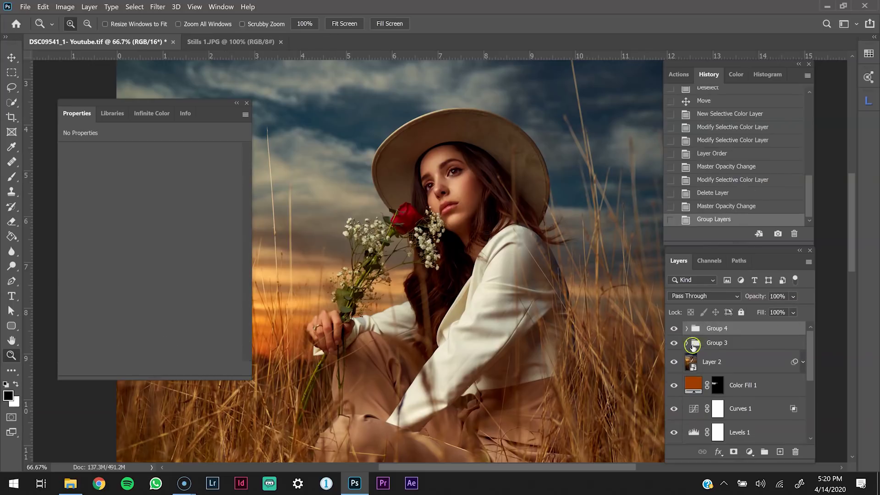
Compare the whole portrait with and without Group 4's skin tone adjustments.
key("ctrl+minus")
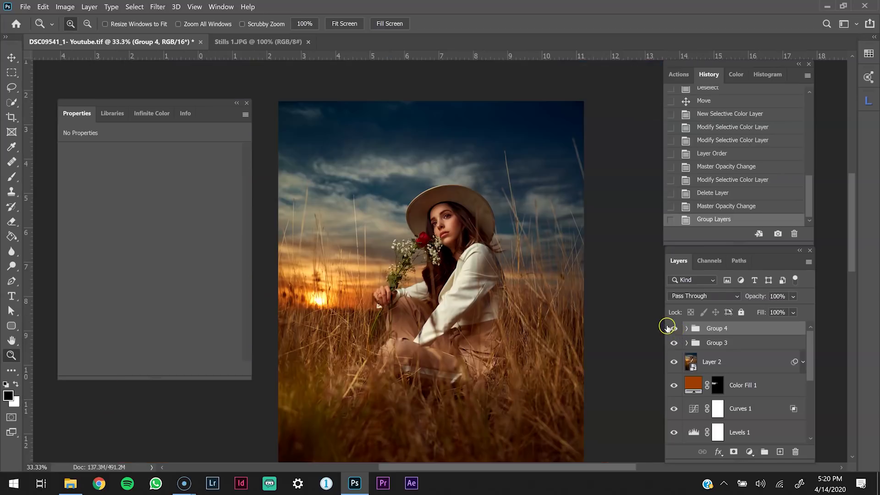
left_click(674, 329)
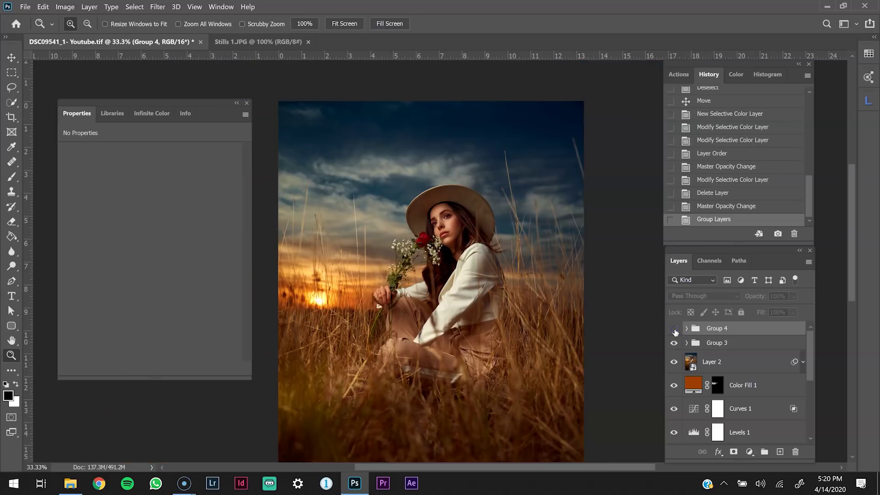
left_click(675, 329)
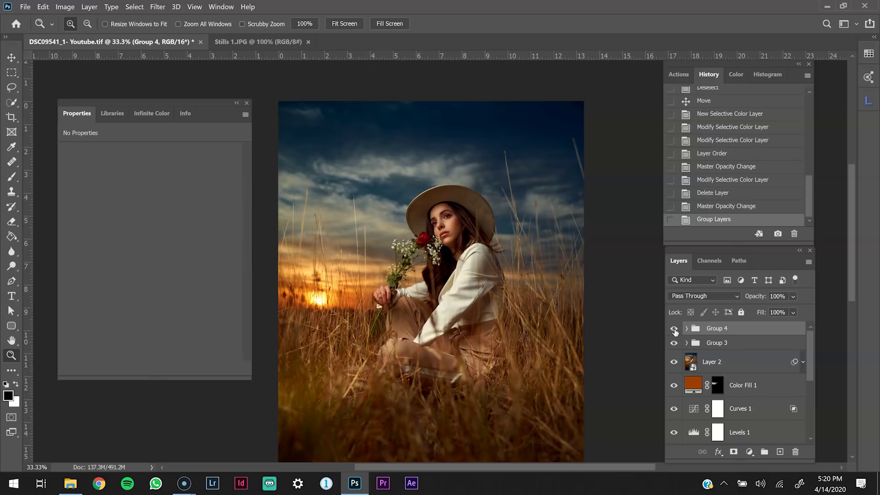
key("ctrl+minus")
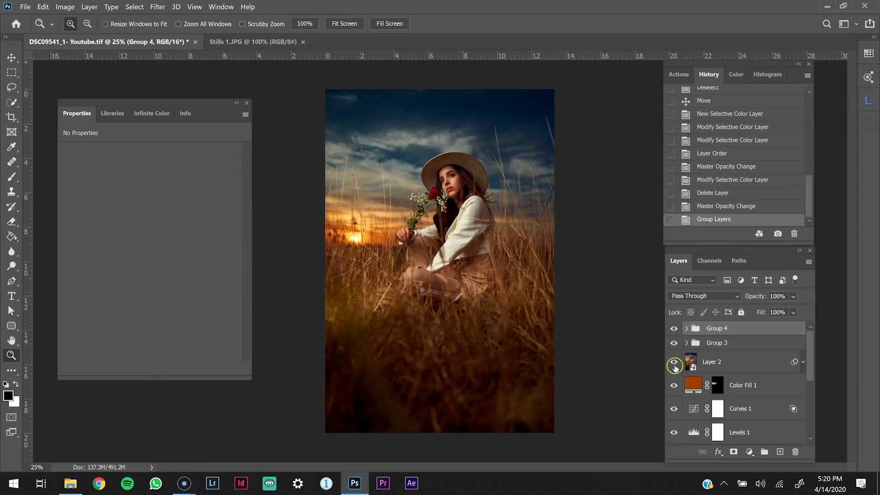
left_click(677, 329)
left_click(677, 328)
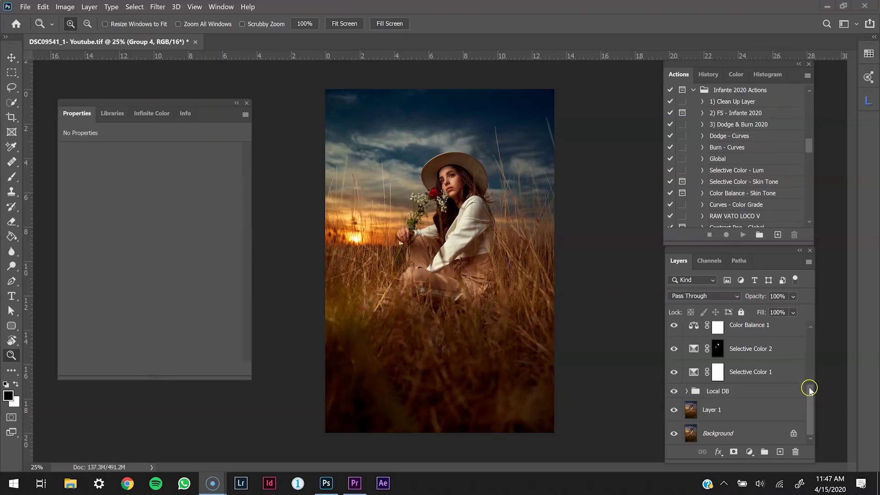
Compare the finished color grade with the original Background layer, in full and close up on the woman.
left_click_drag(811, 410, 811, 352)
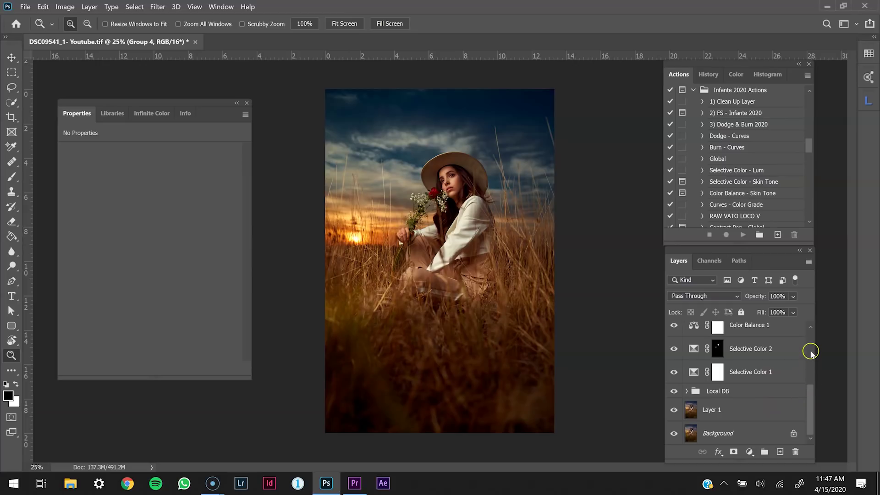
mouse_move(808, 396)
left_mouse_down()
mouse_move(809, 346)
mouse_move(809, 400)
left_mouse_up()
key("alt")
left_click(674, 436, "alt")
left_click(674, 435, "alt")
left_click(450, 210)
left_click(451, 210)
left_click(720, 446)
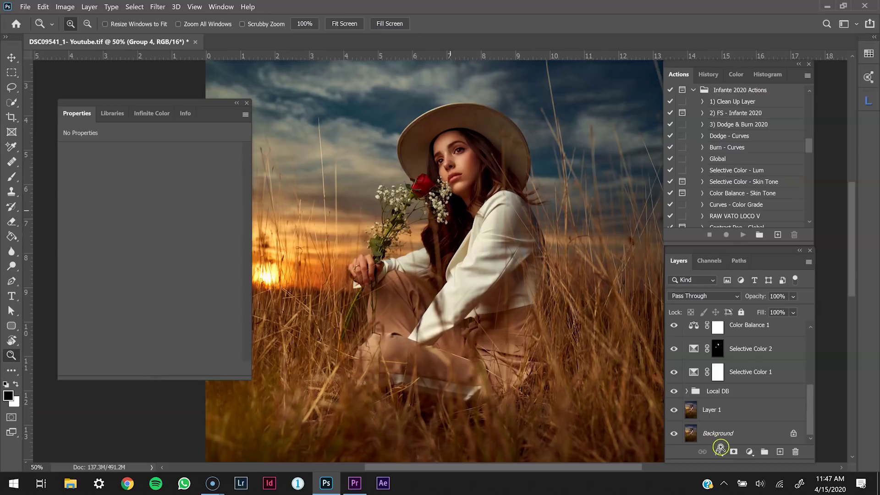
left_click(674, 434, "alt")
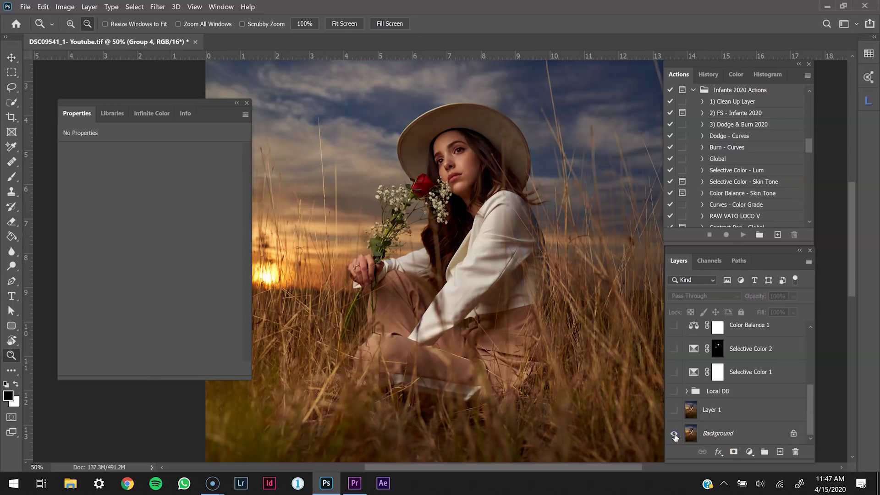
left_click(674, 434, "alt")
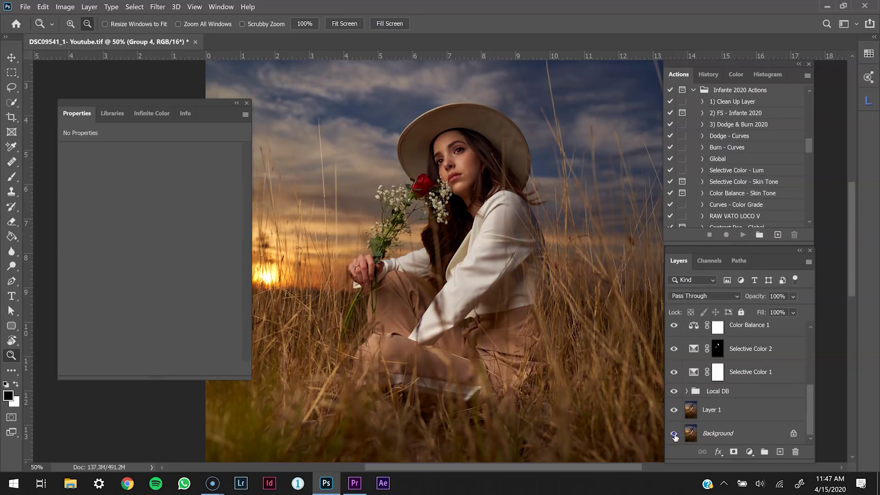